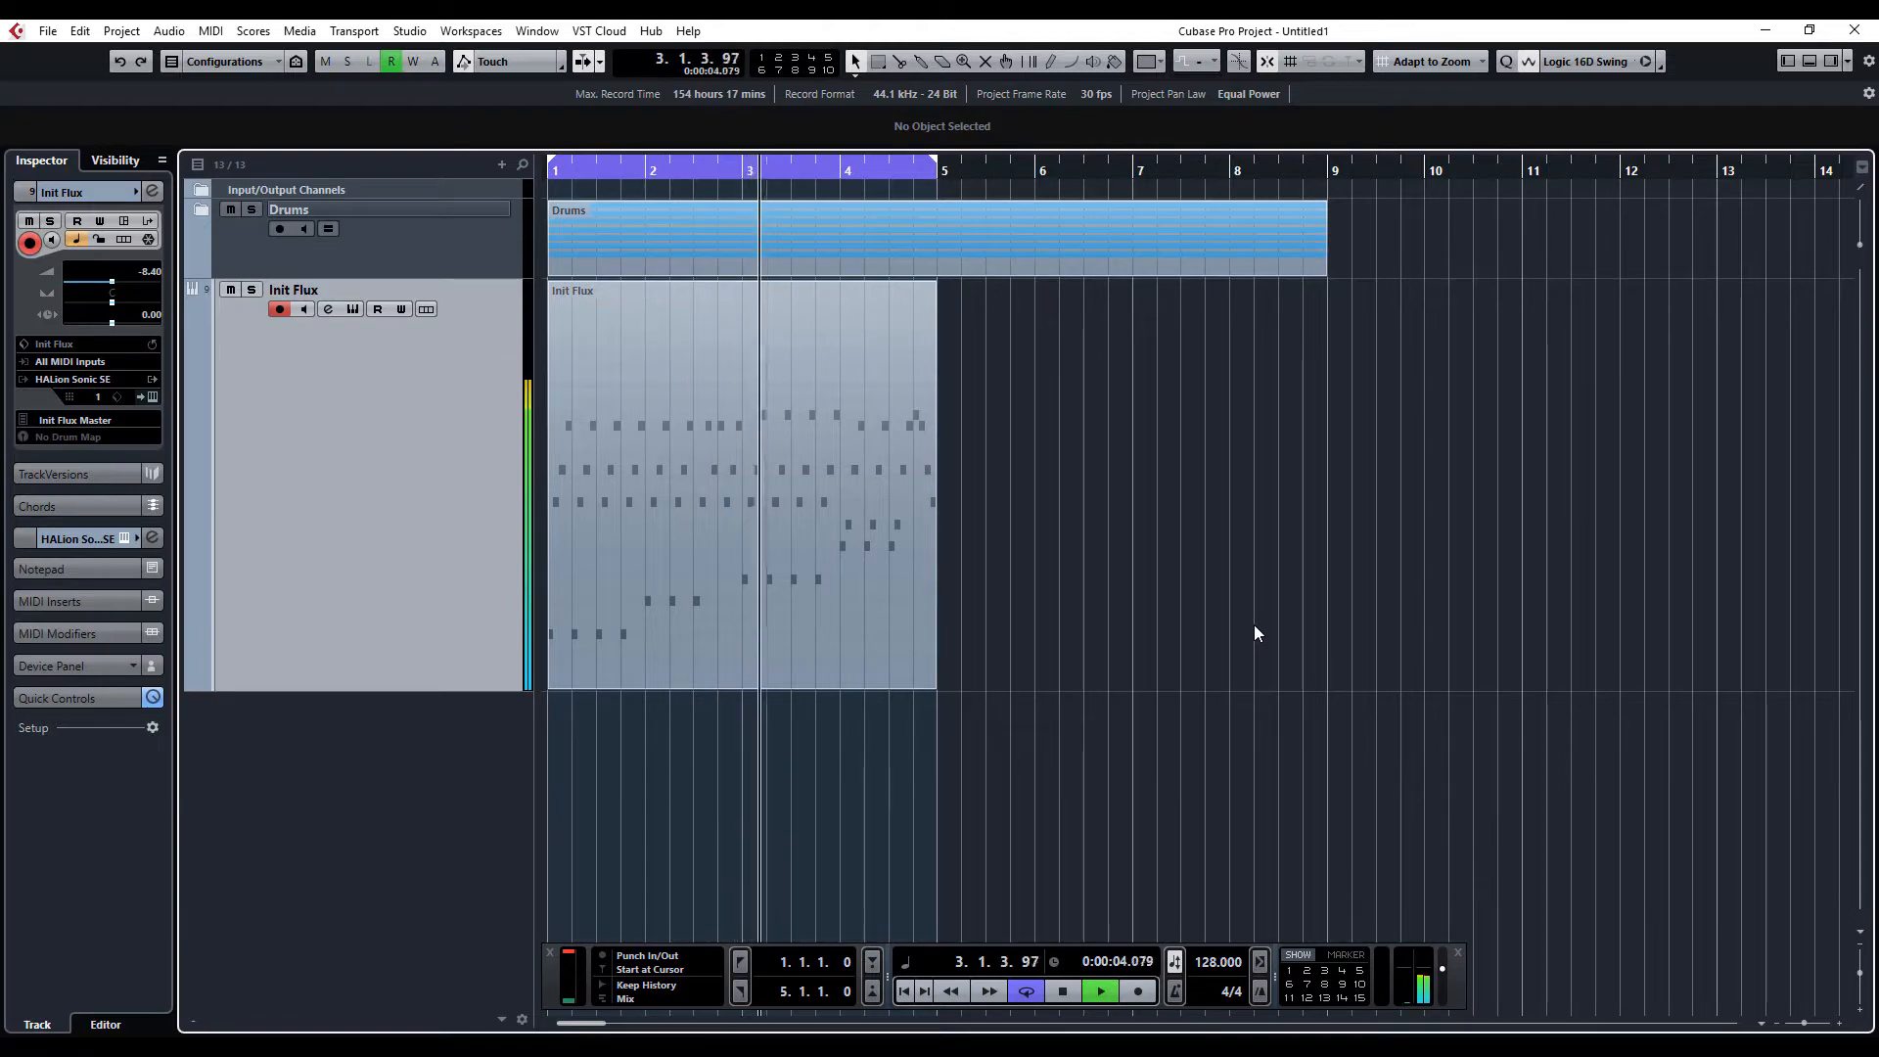
Stop playback, mute the Drums track, and open the Init Flux track's instrument on its sound editing page.
key("space")
left_click(232, 209)
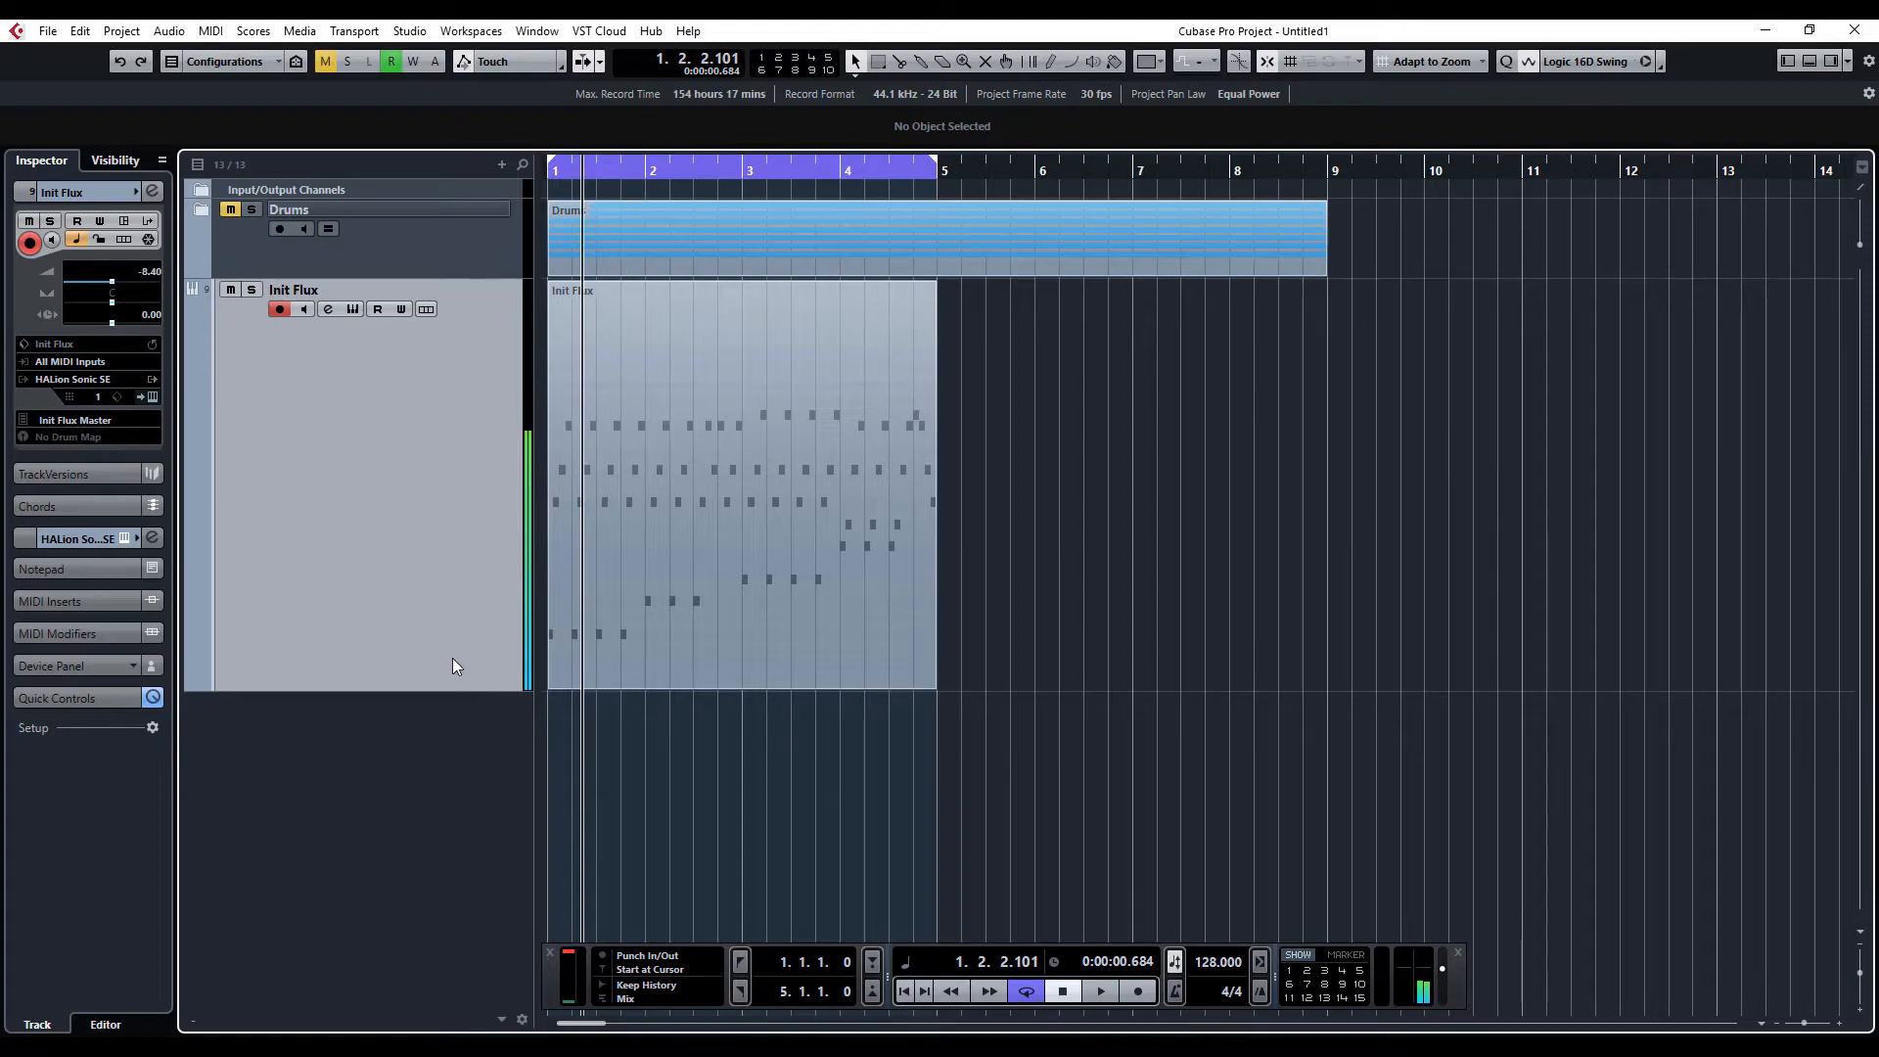
left_click(152, 397)
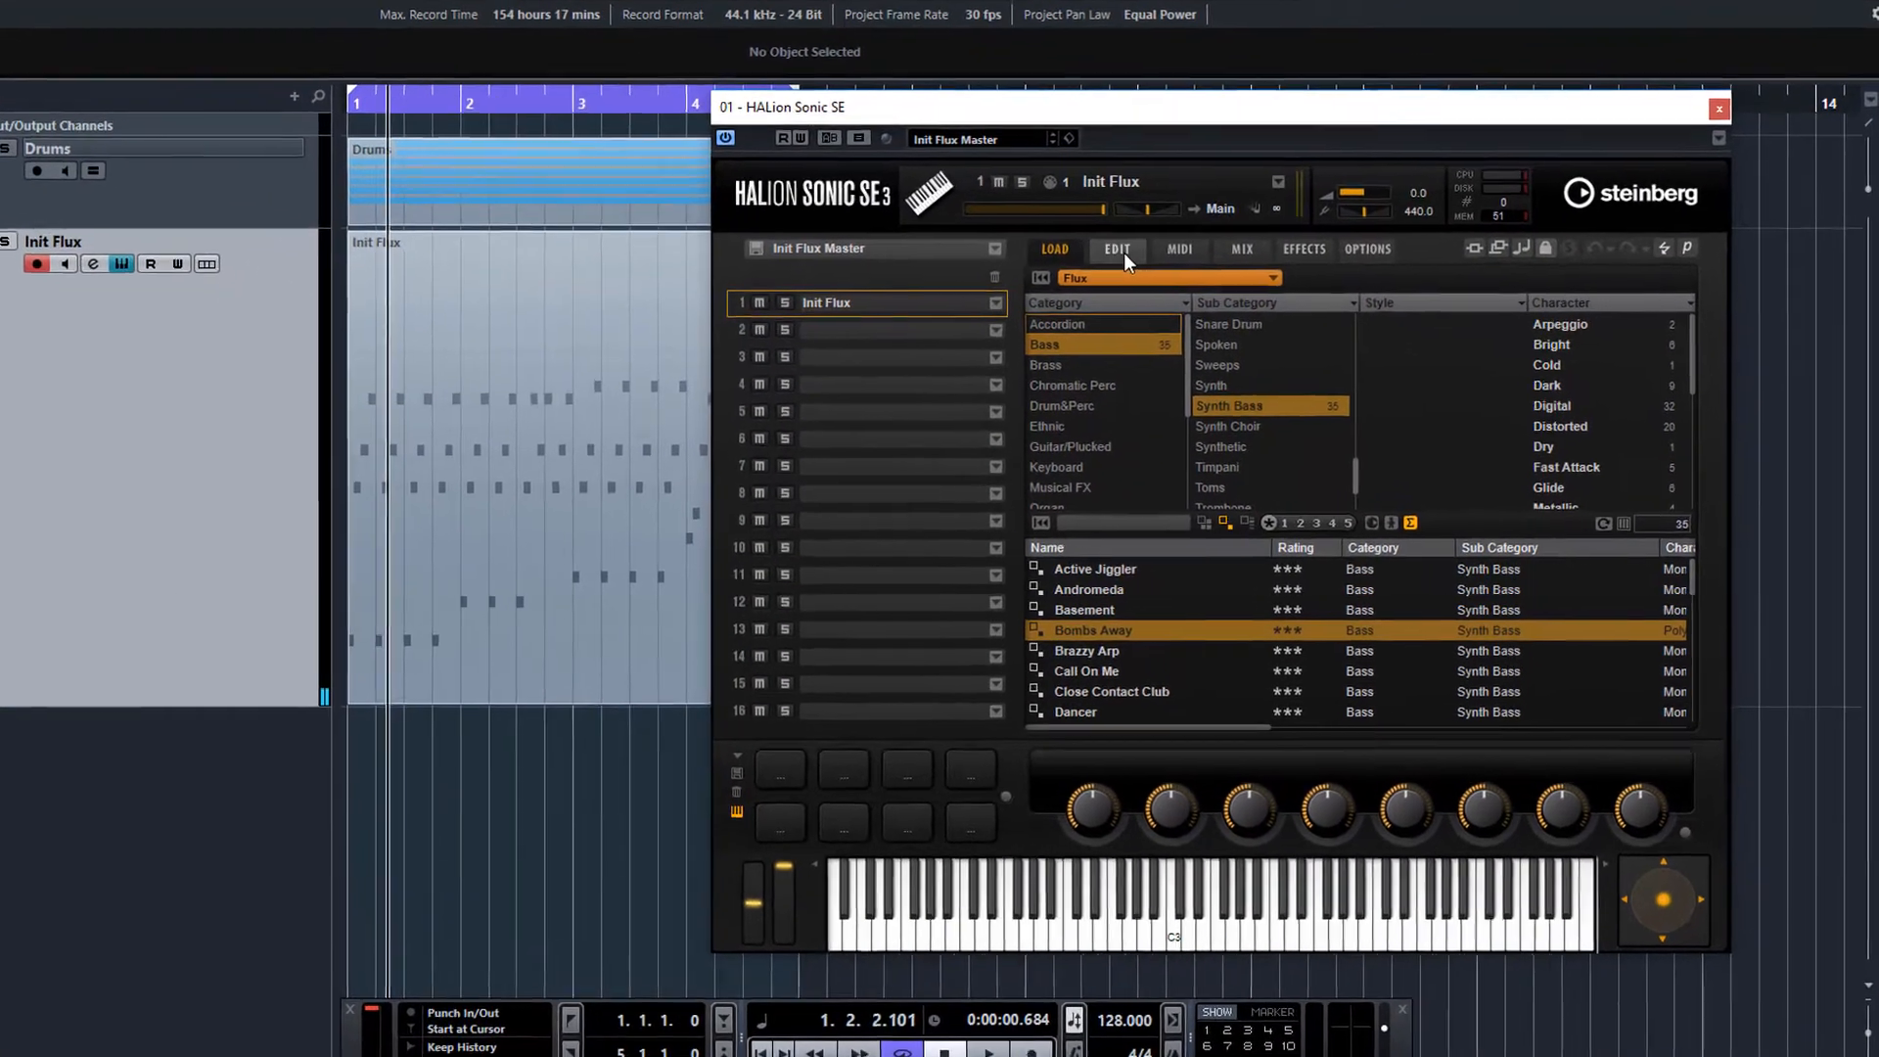
left_click(1122, 251)
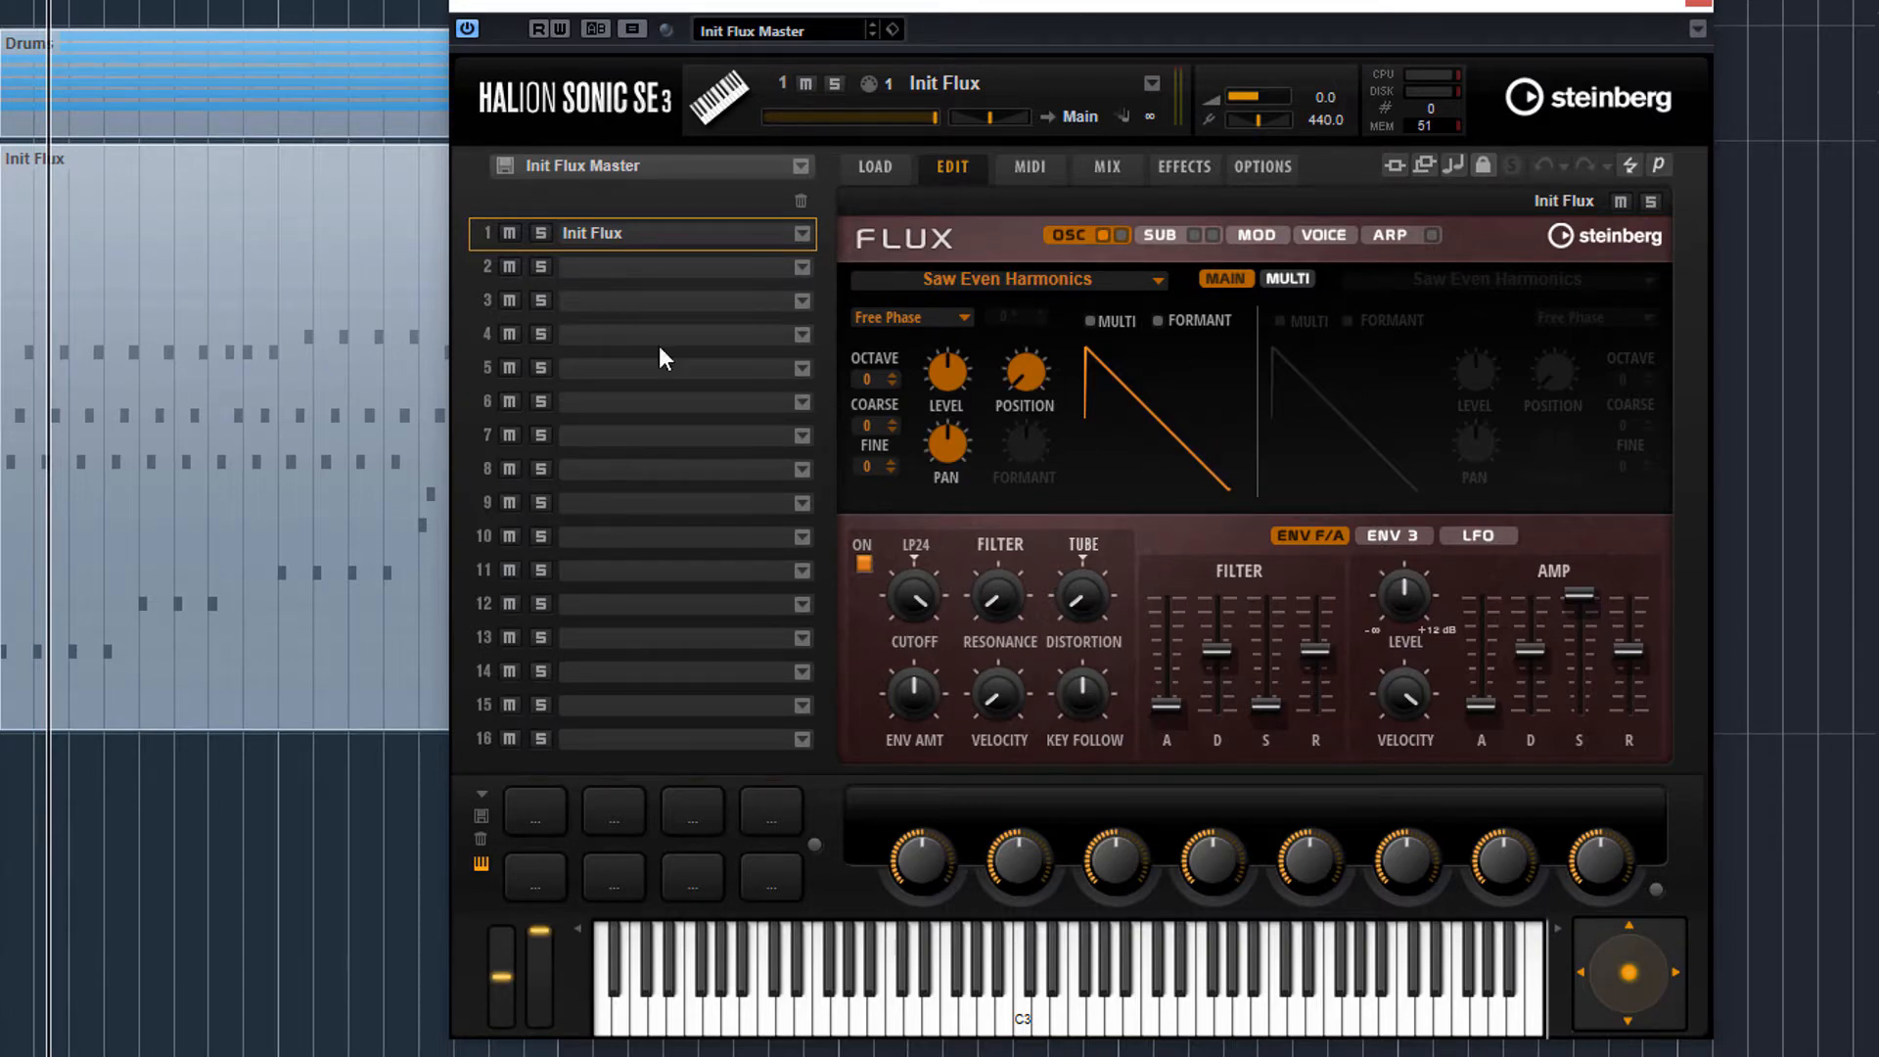
Play the looped MIDI part briefly to hear the unedited Init Flux sound.
key("space")
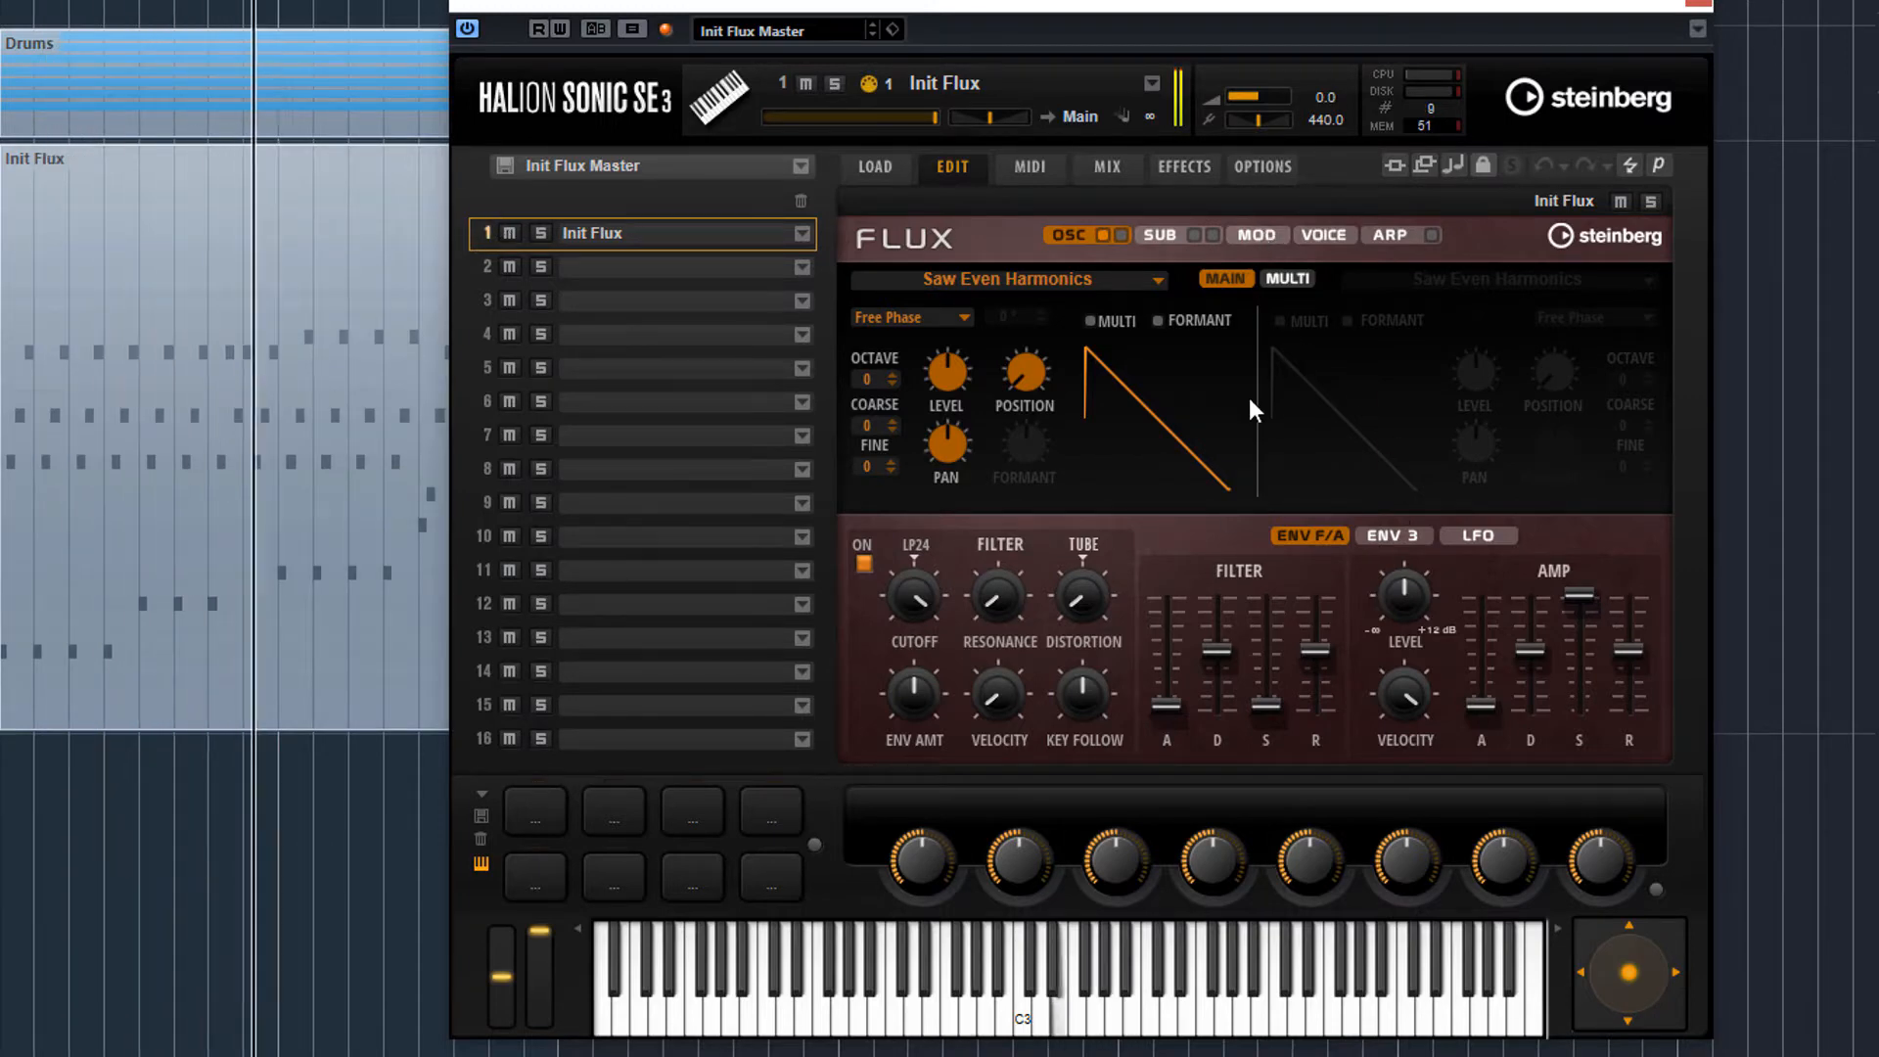
key("space")
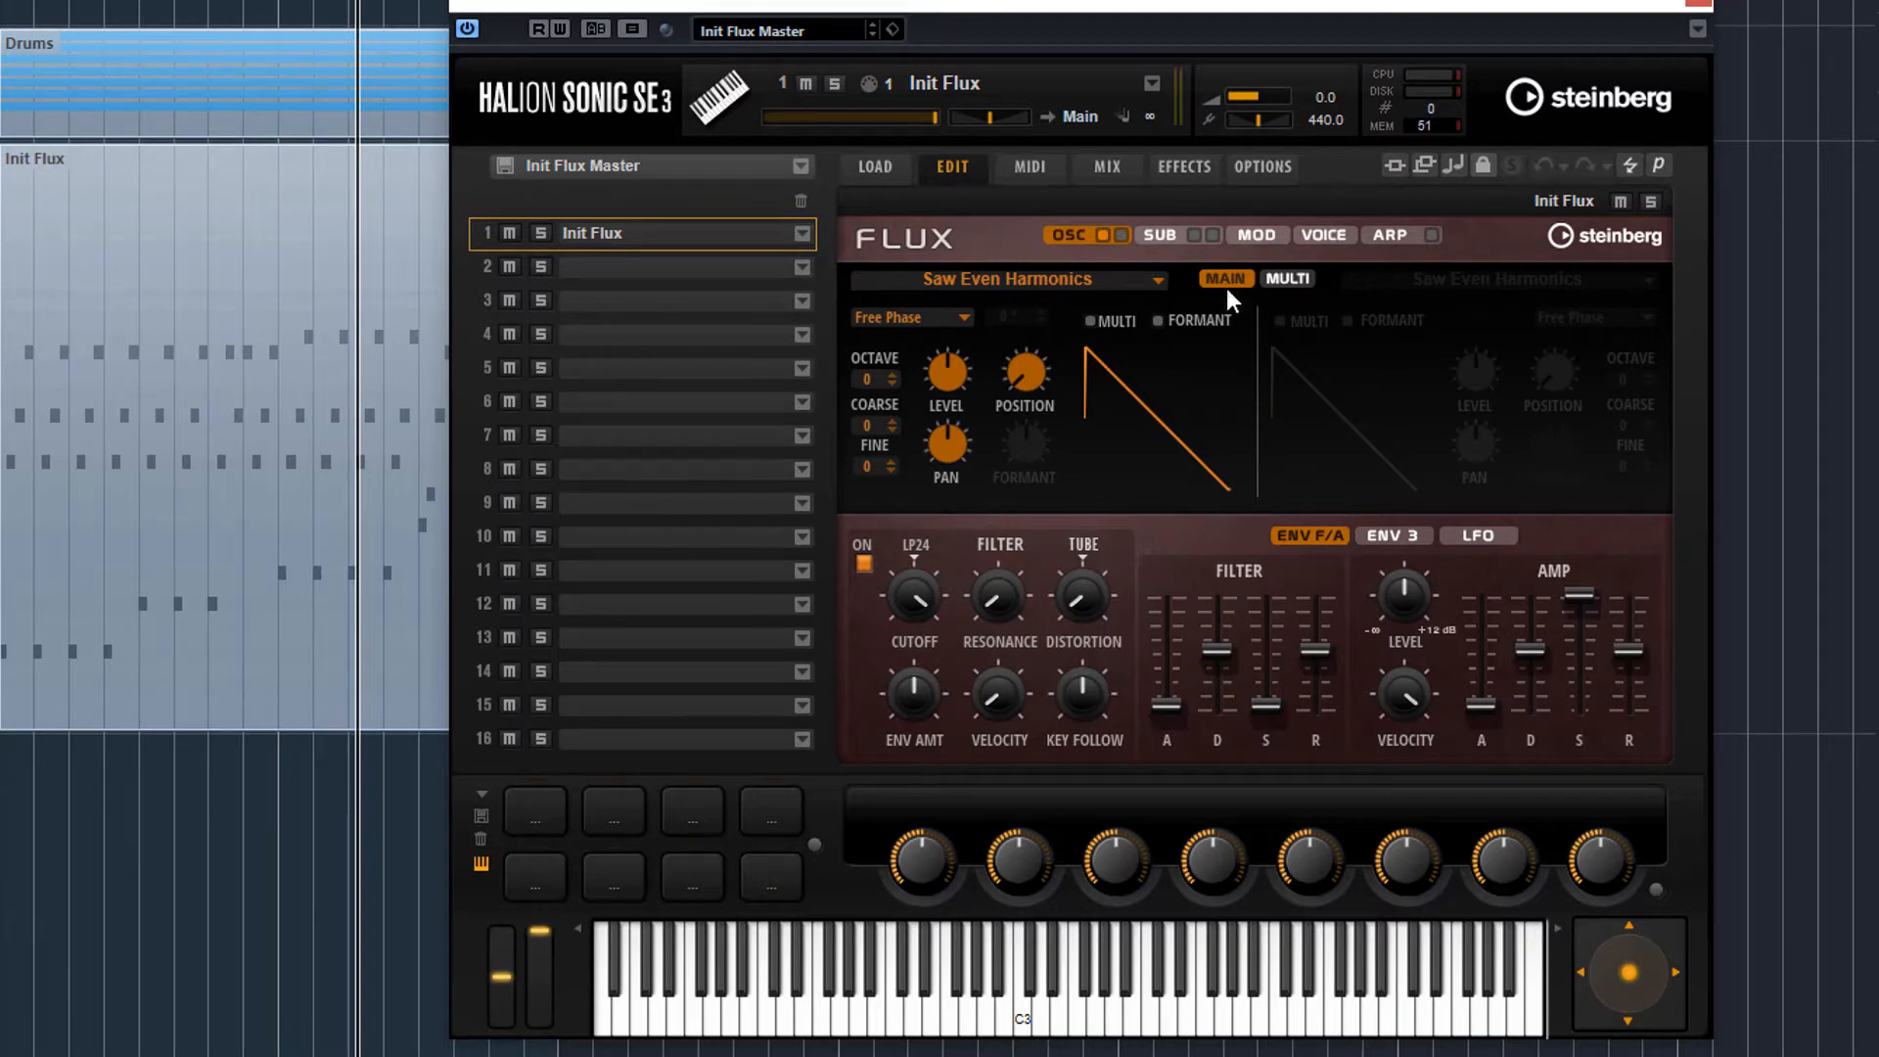
left_click_drag(1308, 5, 1349, 12)
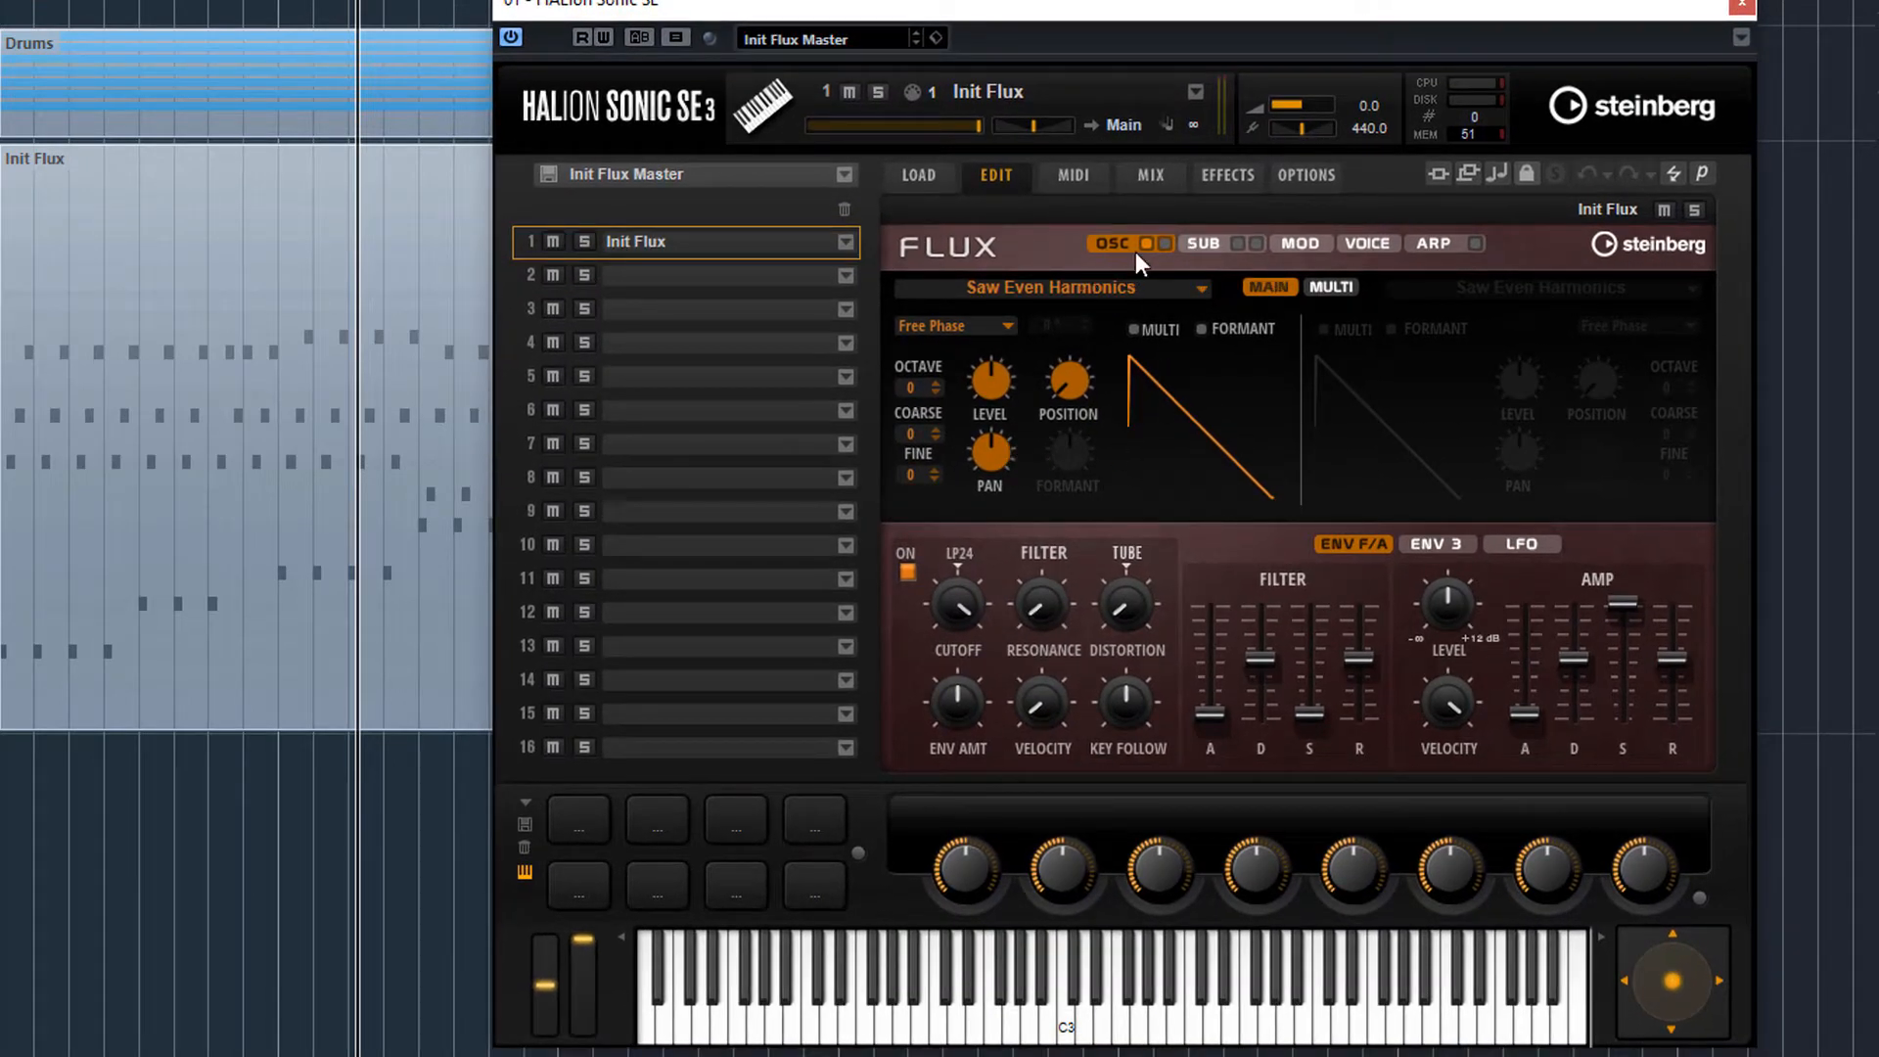
Try switching the second oscillator on and off, and the first oscillator off and on again.
left_click(1166, 247)
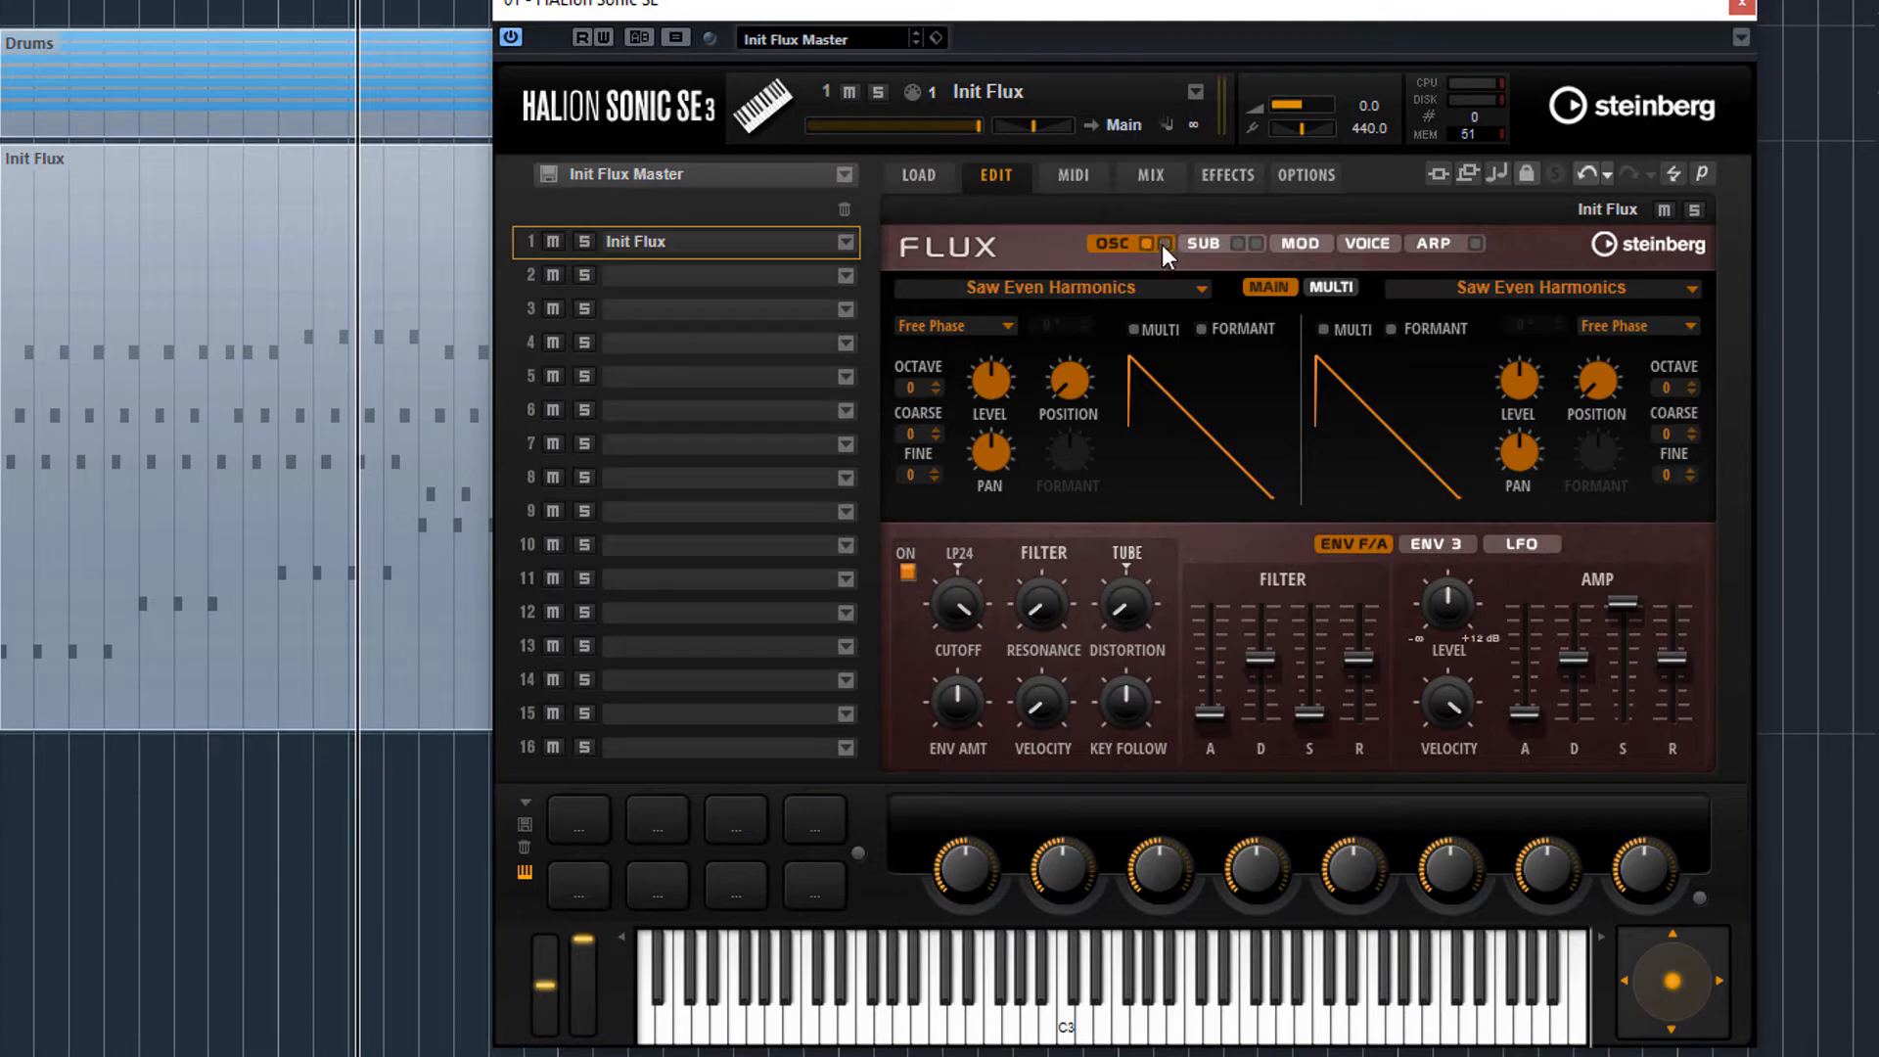
left_click(1162, 244)
left_click(1147, 245)
left_click(1147, 247)
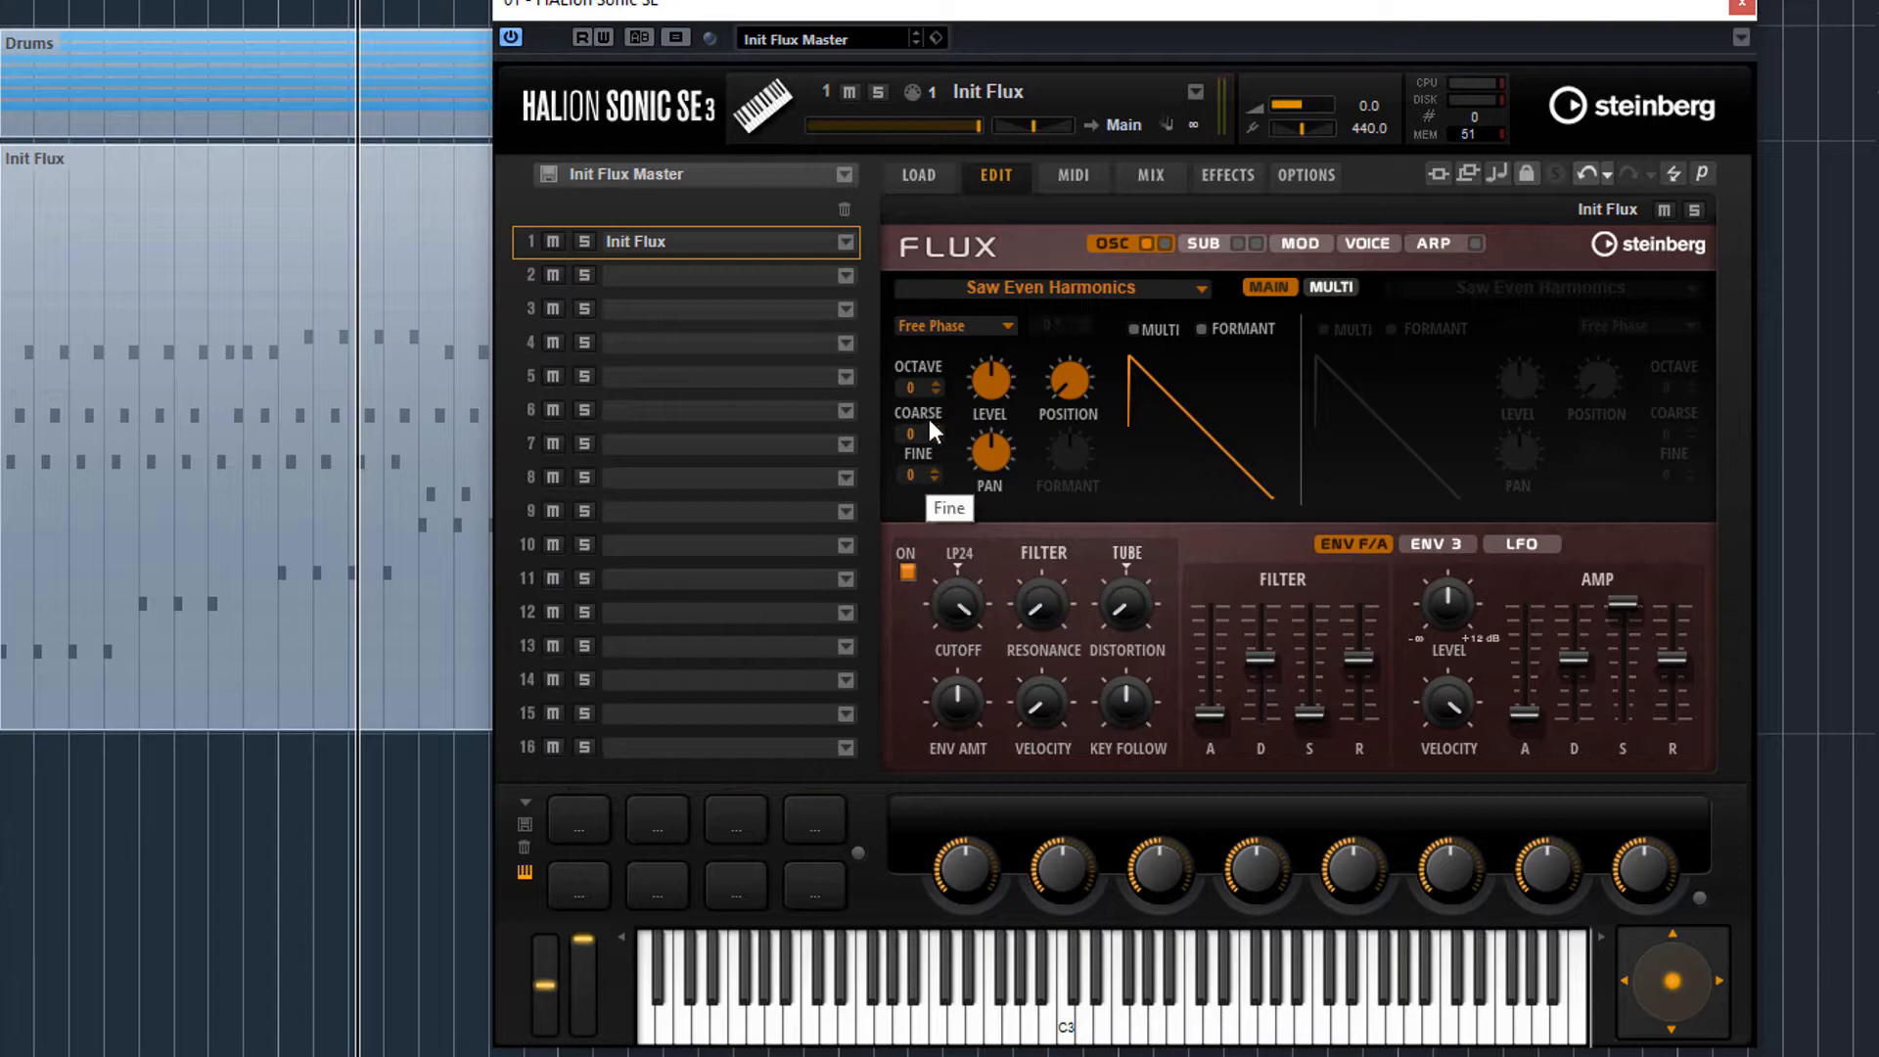
Set the first oscillator's octave to -1 while the loop plays, and try out its wavetable position.
key("space")
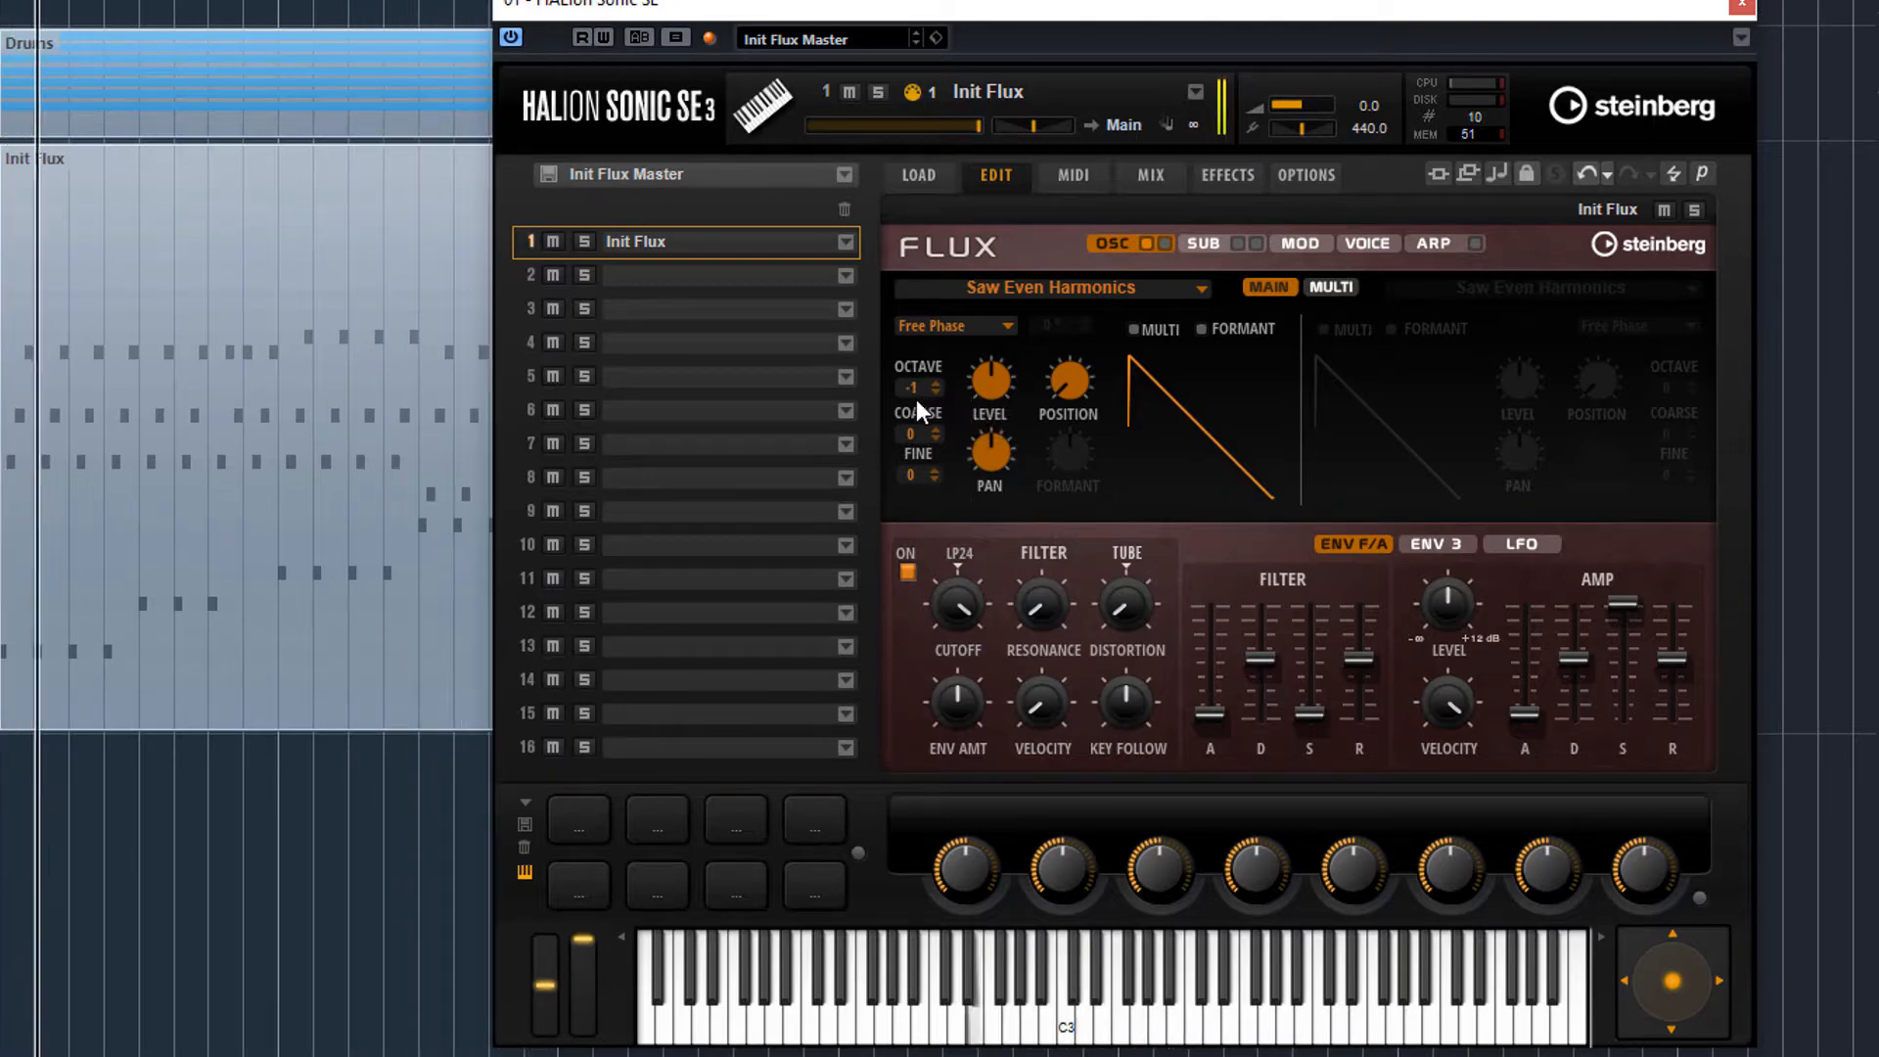
scroll(920, 402, "down", 1)
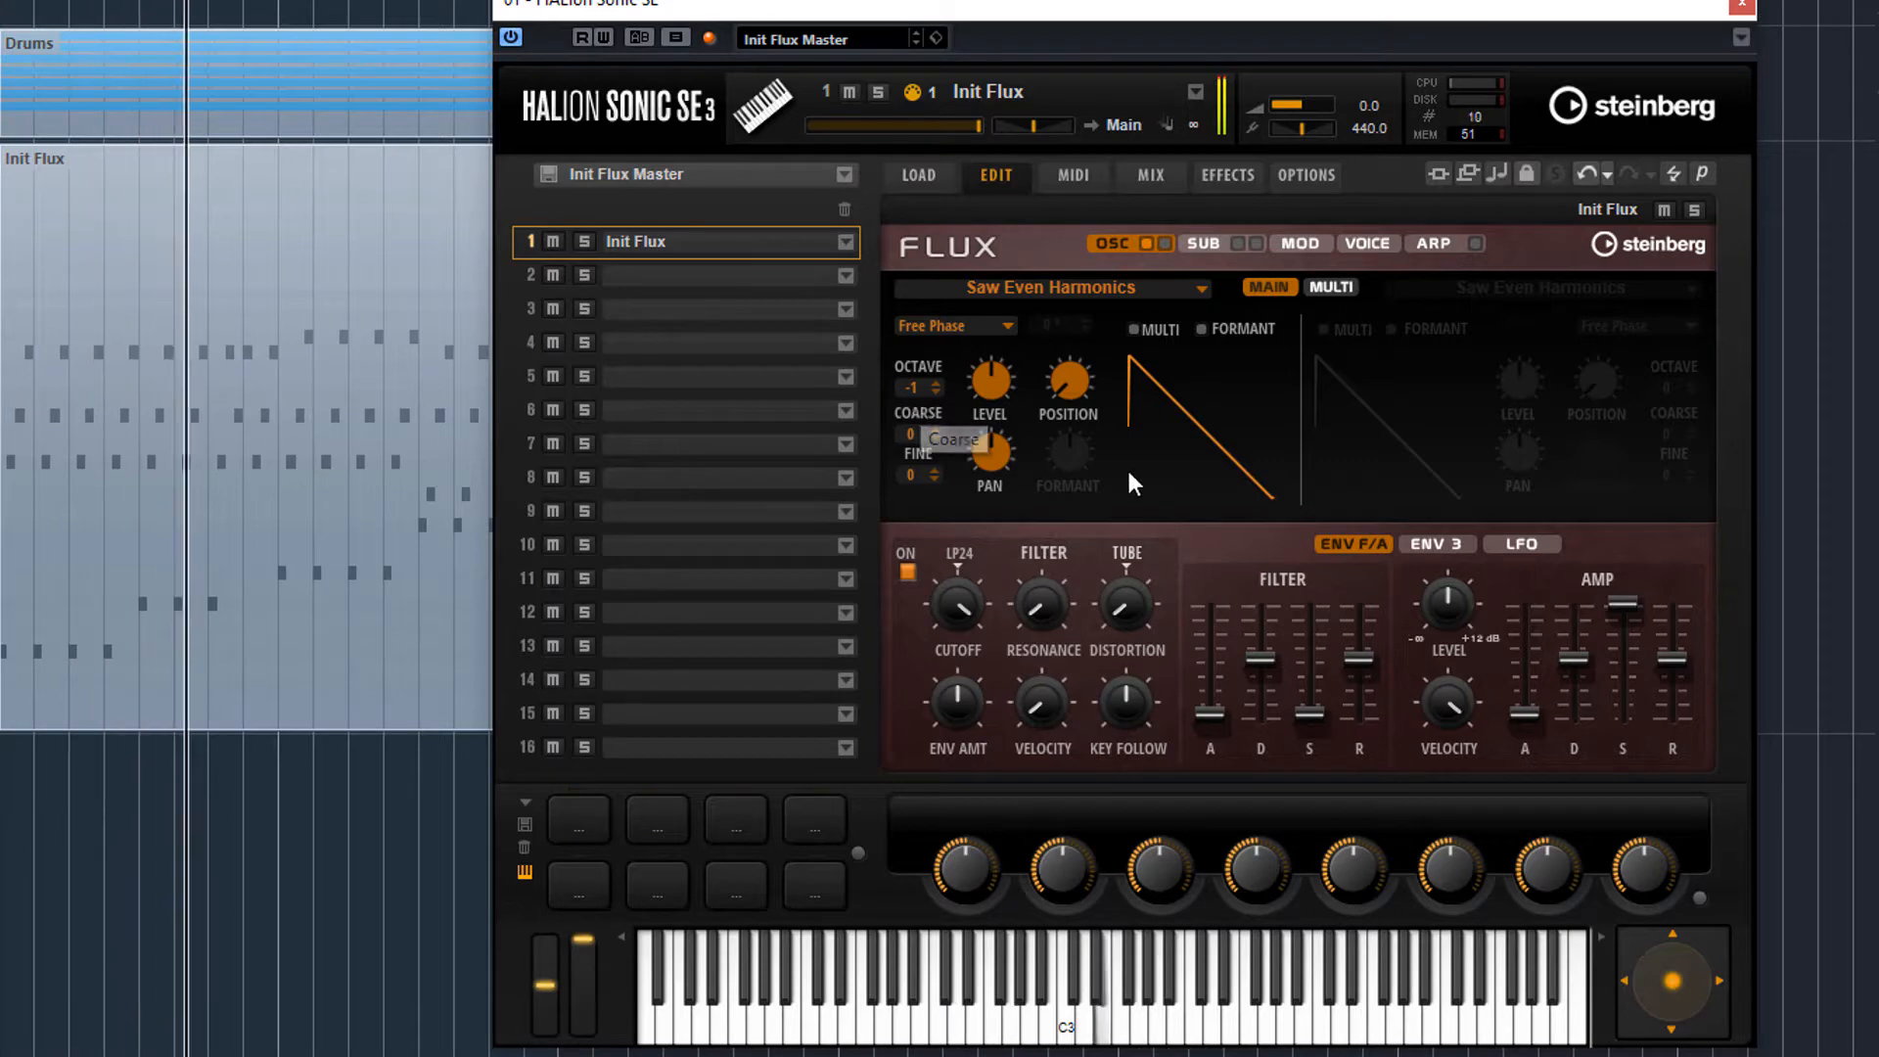
mouse_move(1065, 379)
left_mouse_down()
mouse_move(1072, 278)
mouse_move(1046, 157)
mouse_move(1038, 397)
left_mouse_up()
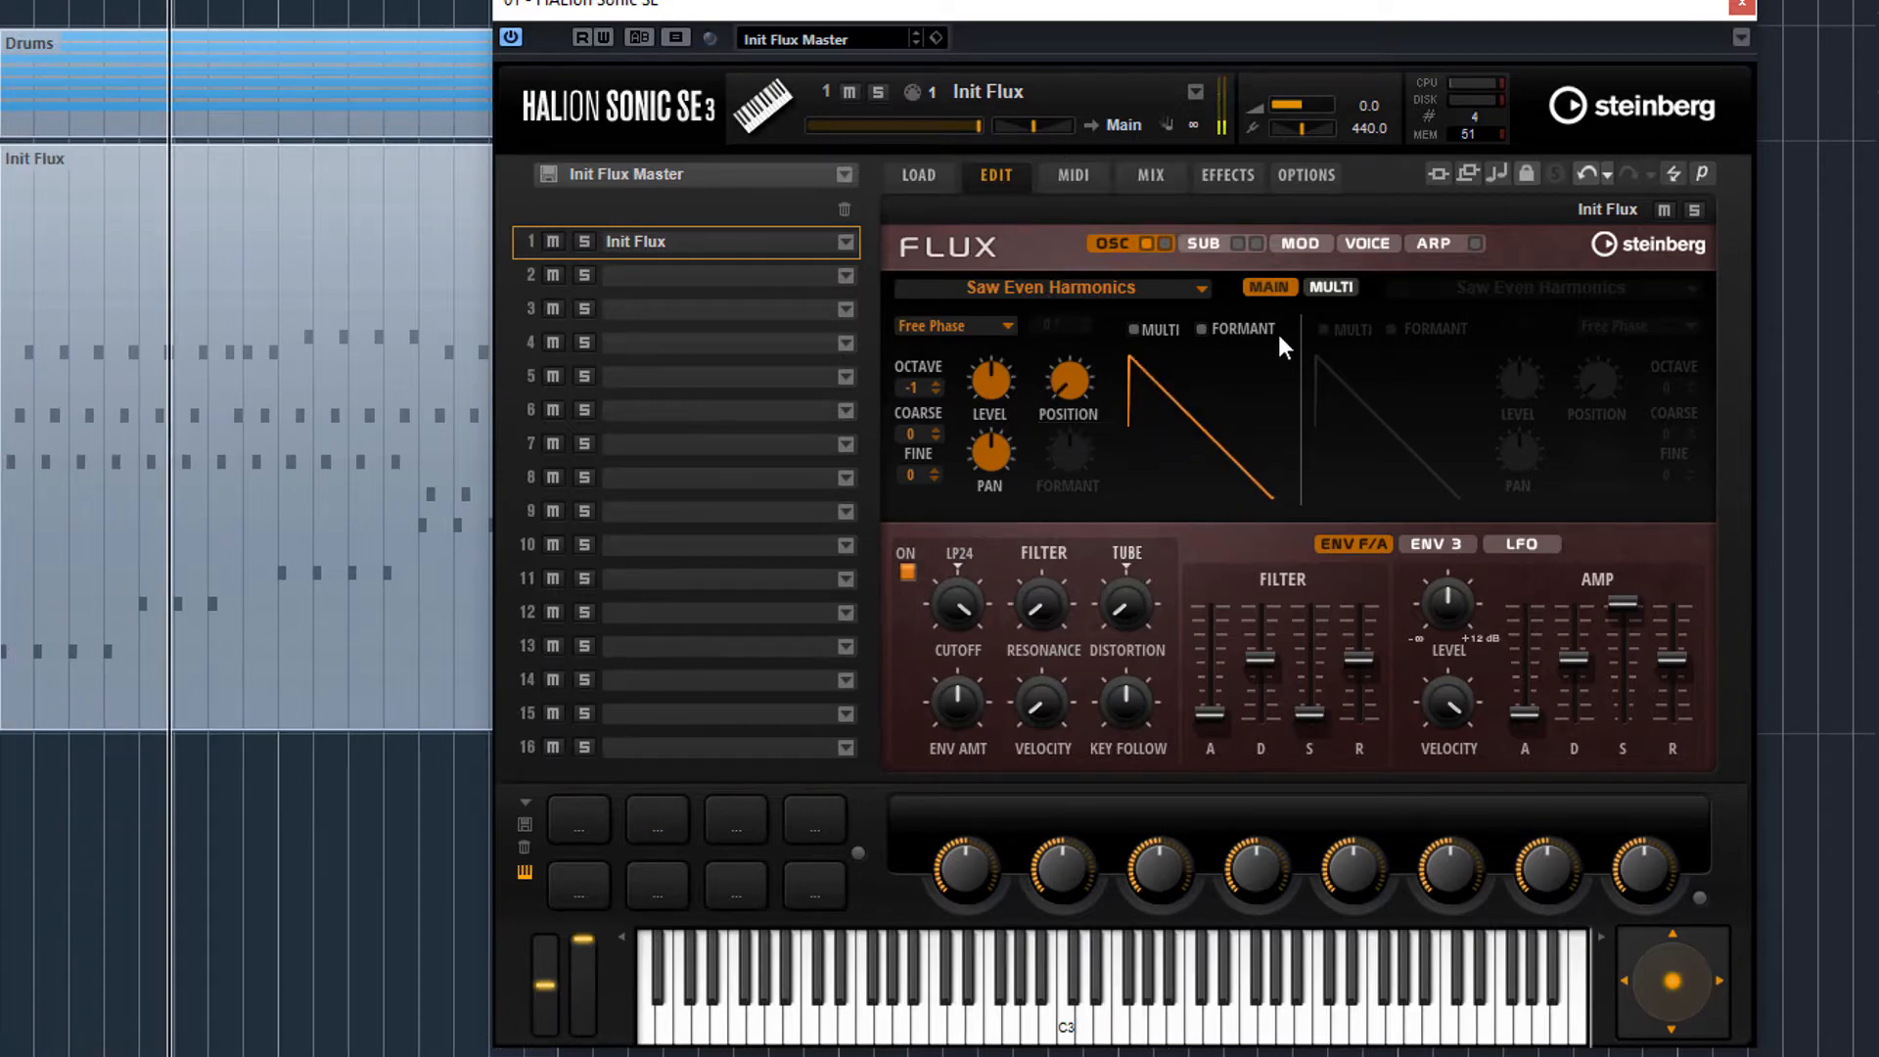
Enable the Multi and Formant options on the first oscillator and show its multi-voice settings.
left_click(1146, 329)
left_click(1223, 333)
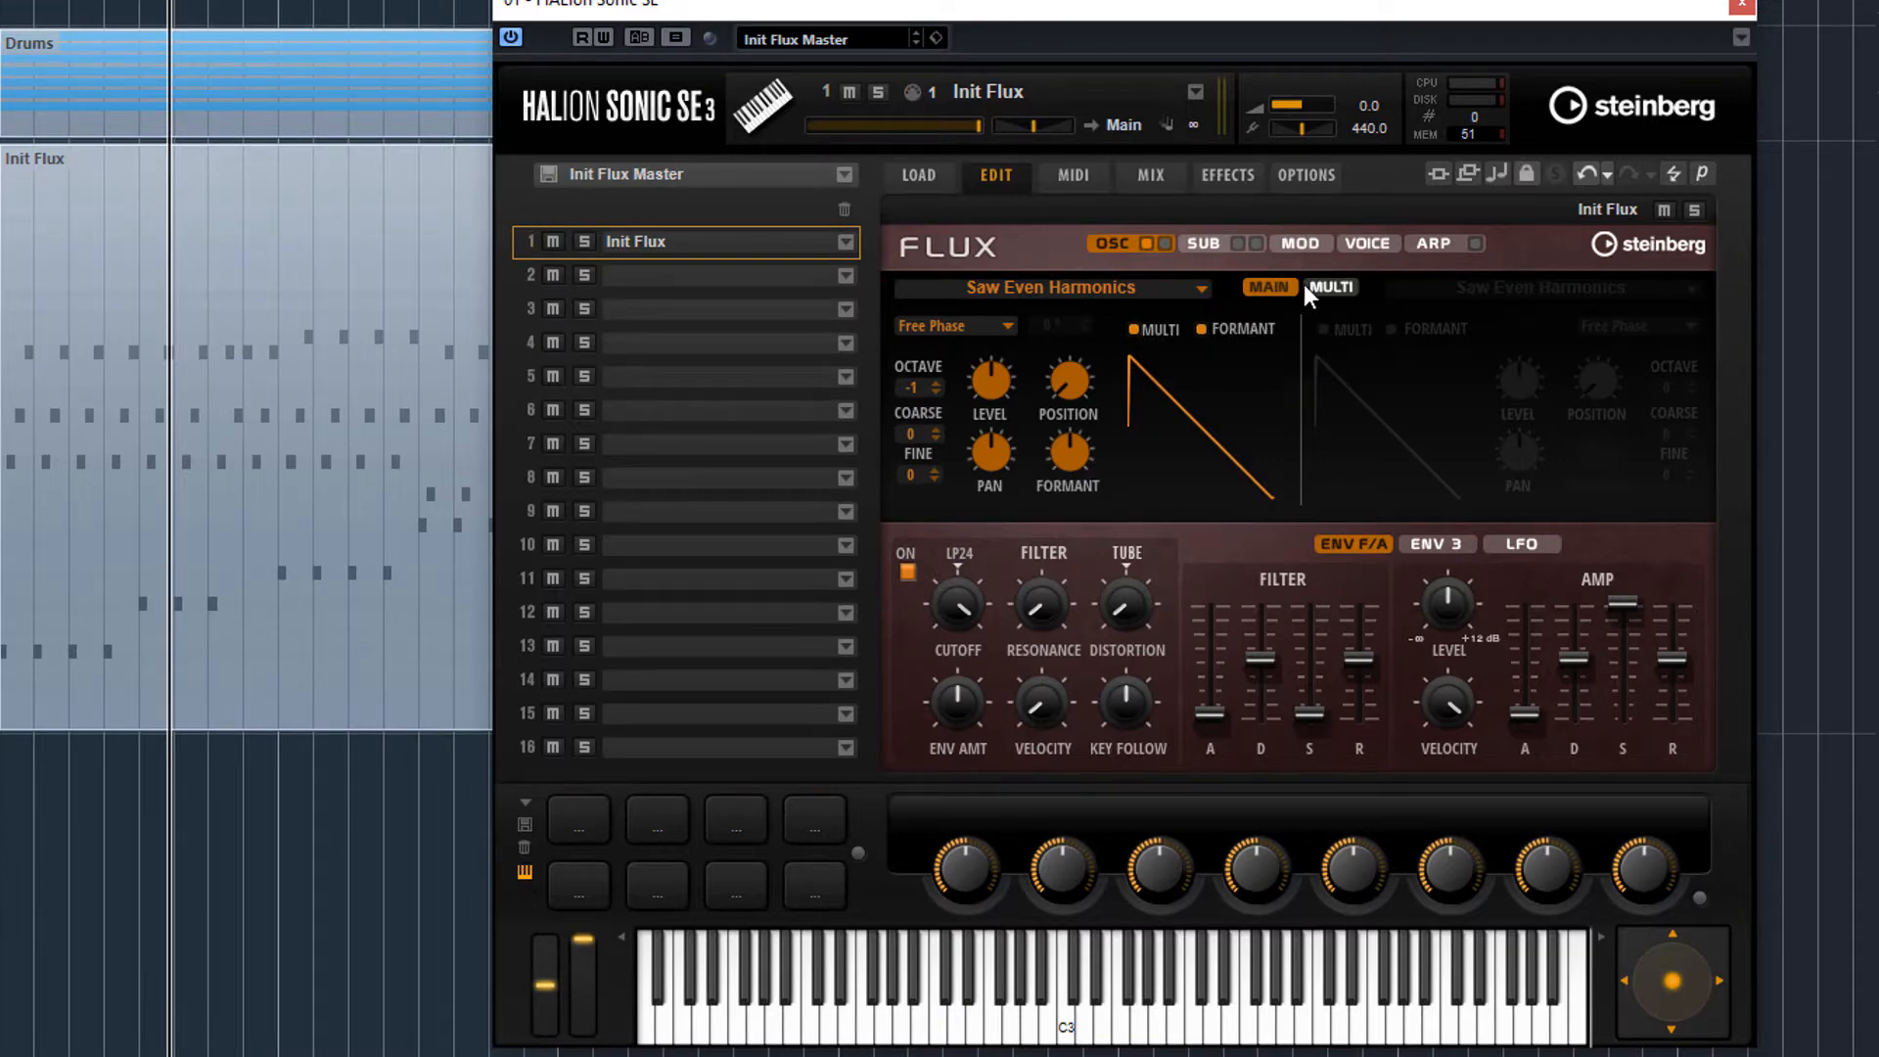
left_click(1339, 291)
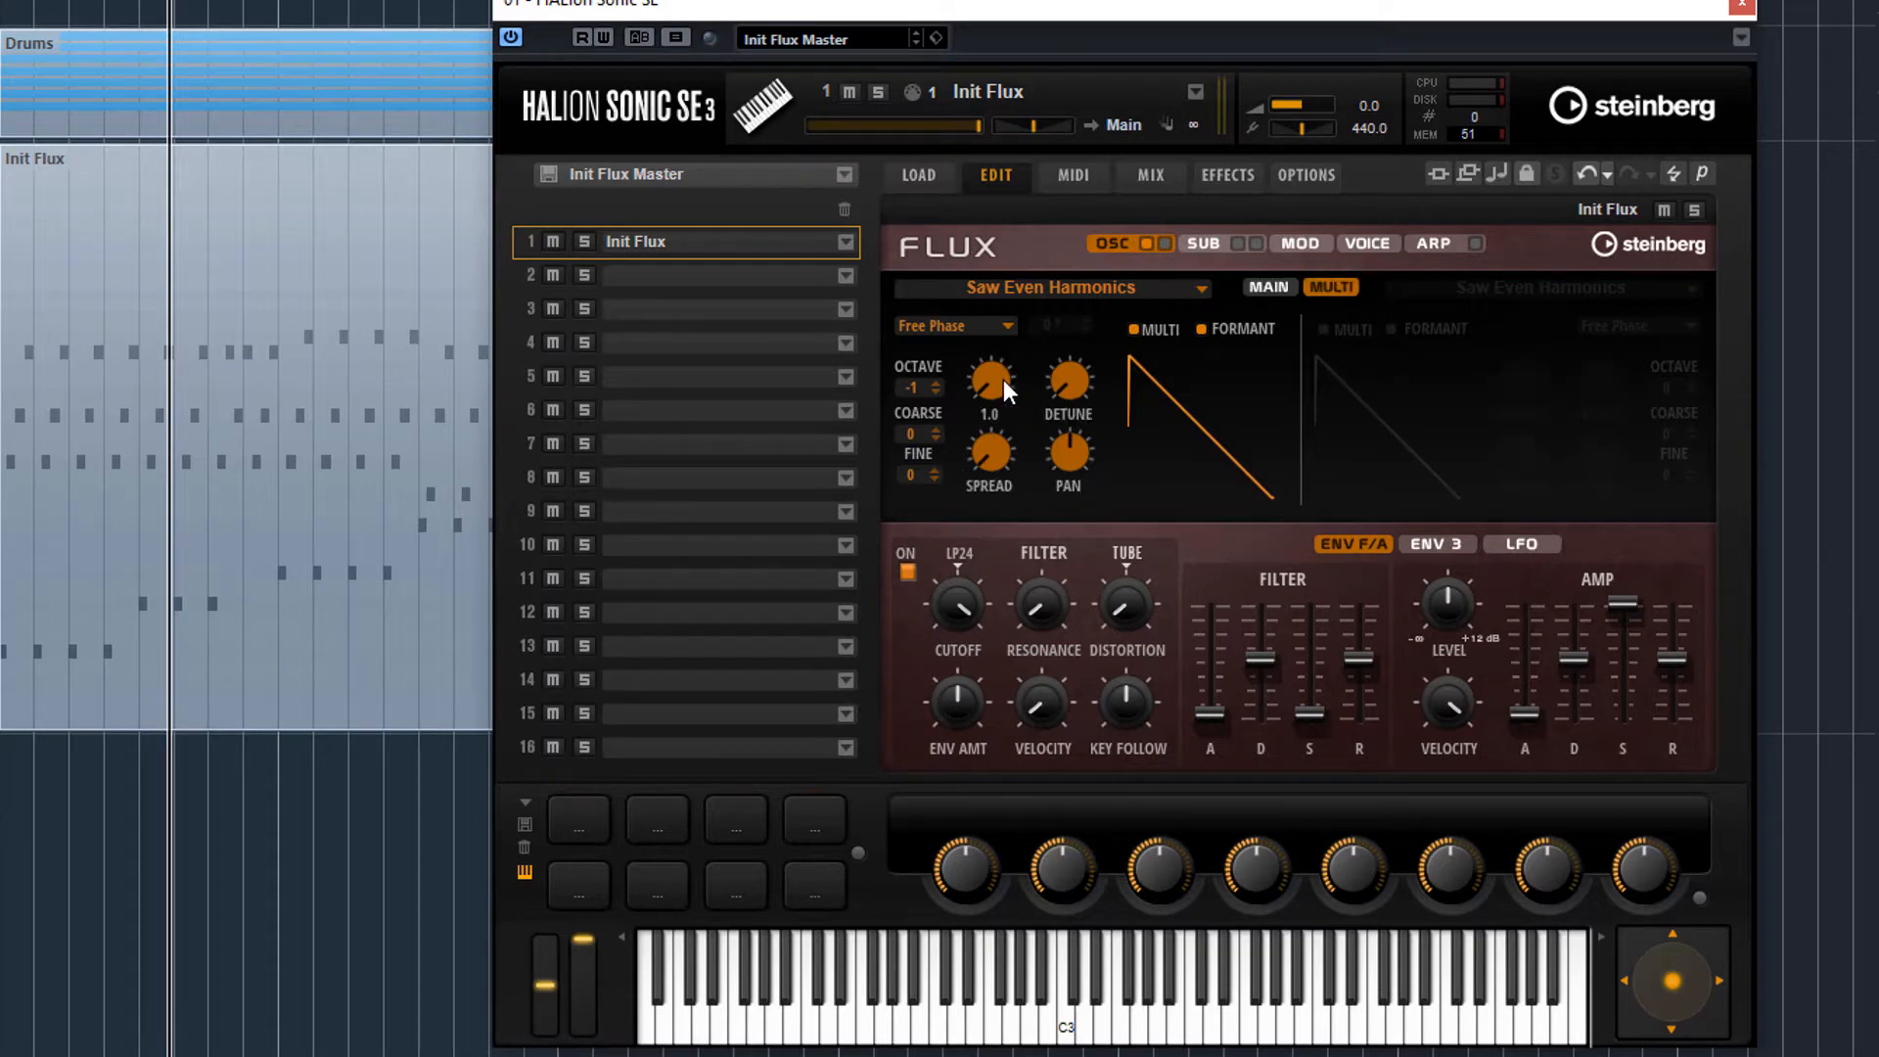
Raise the first oscillator's number of voices and add small amounts of detune and stereo spread while listening to the loop.
left_click_drag(1003, 380, 1014, 326)
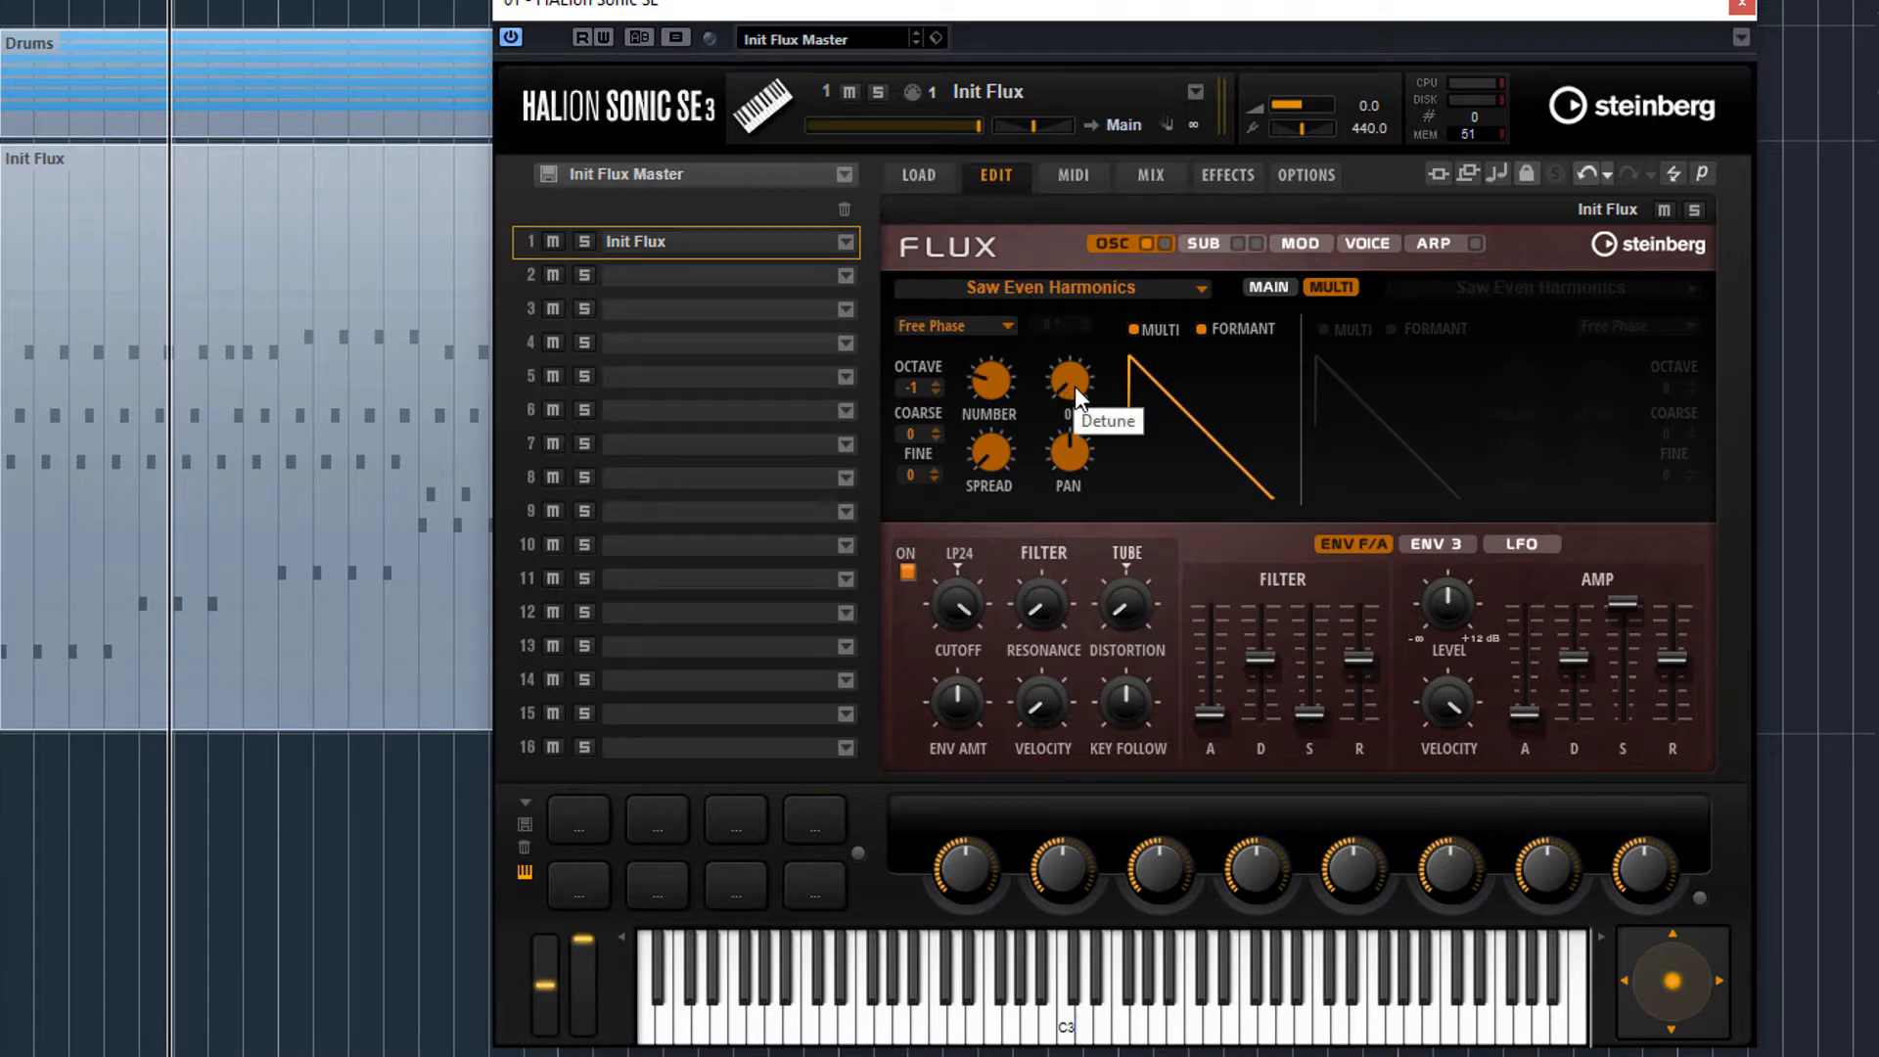
key("space")
left_click_drag(1074, 393, 1084, 372)
left_click_drag(1002, 458, 1000, 337)
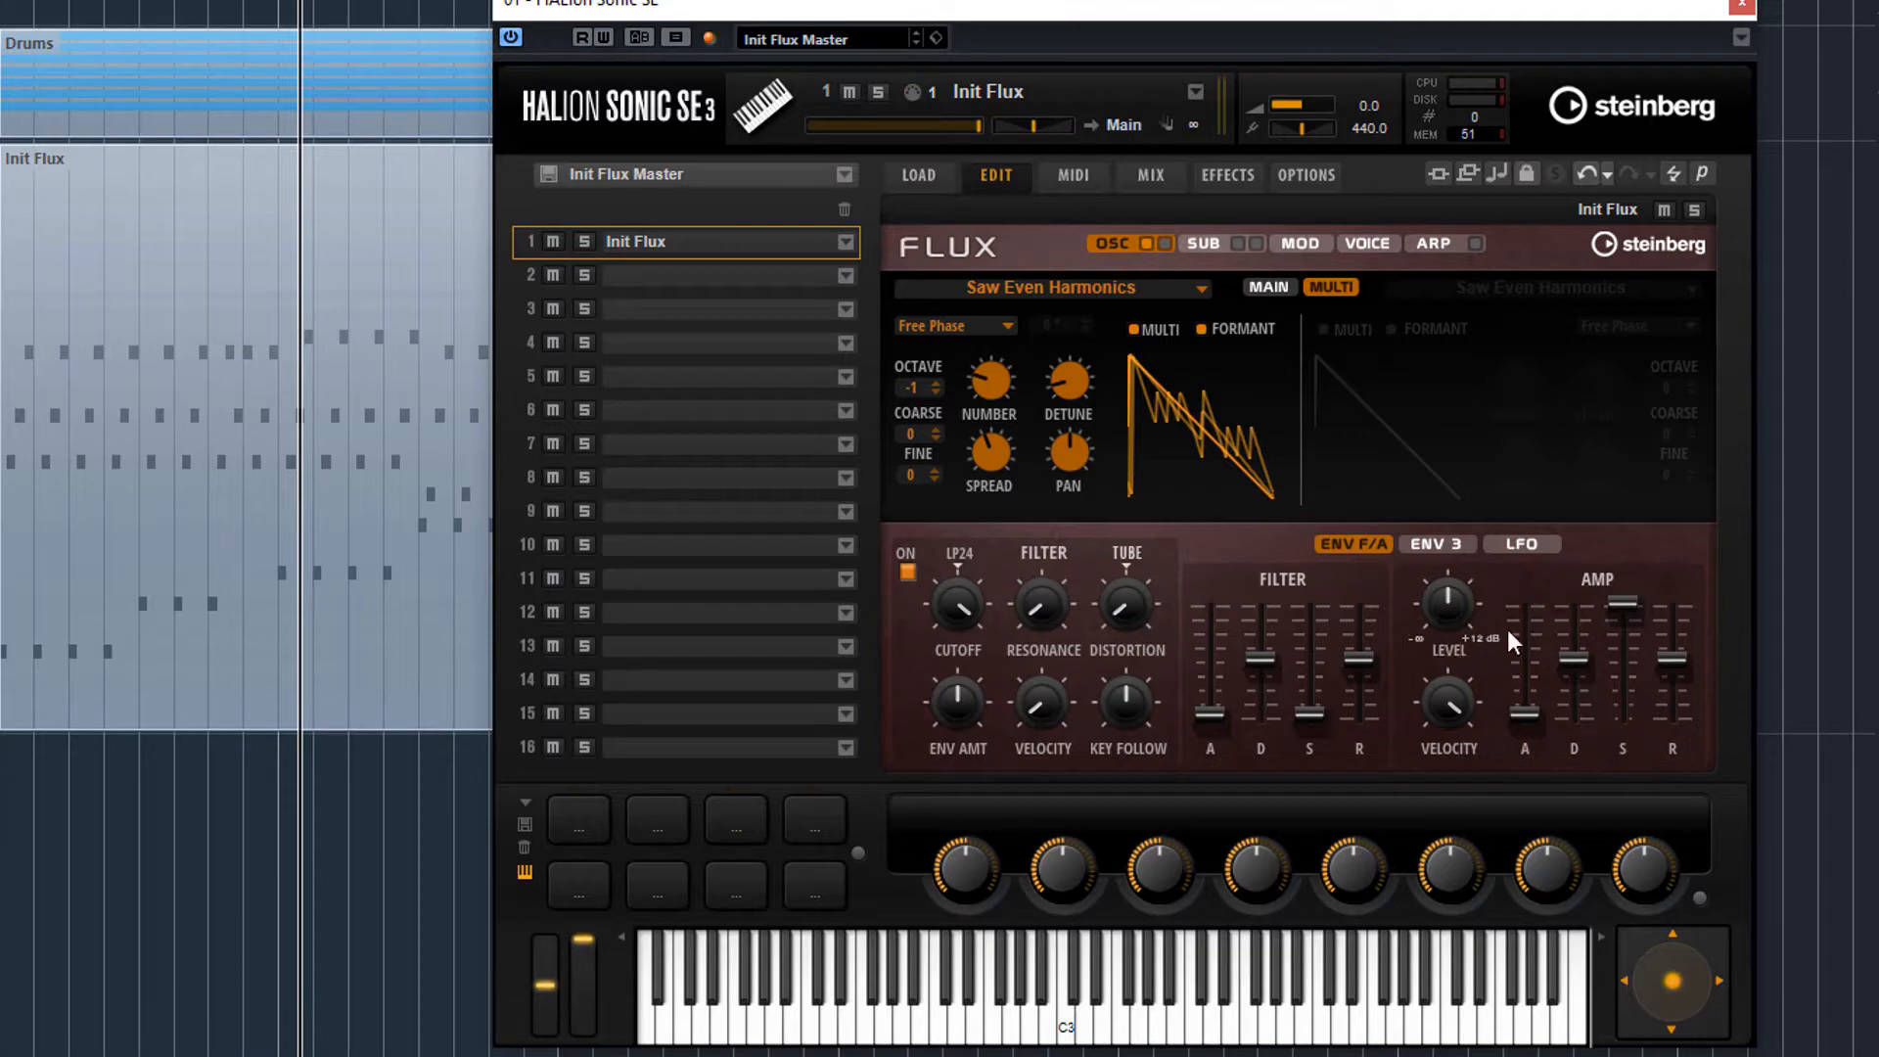
Shape the amp envelope with slightly lowered decay and release and a low sustain while auditioning the loop.
key("space")
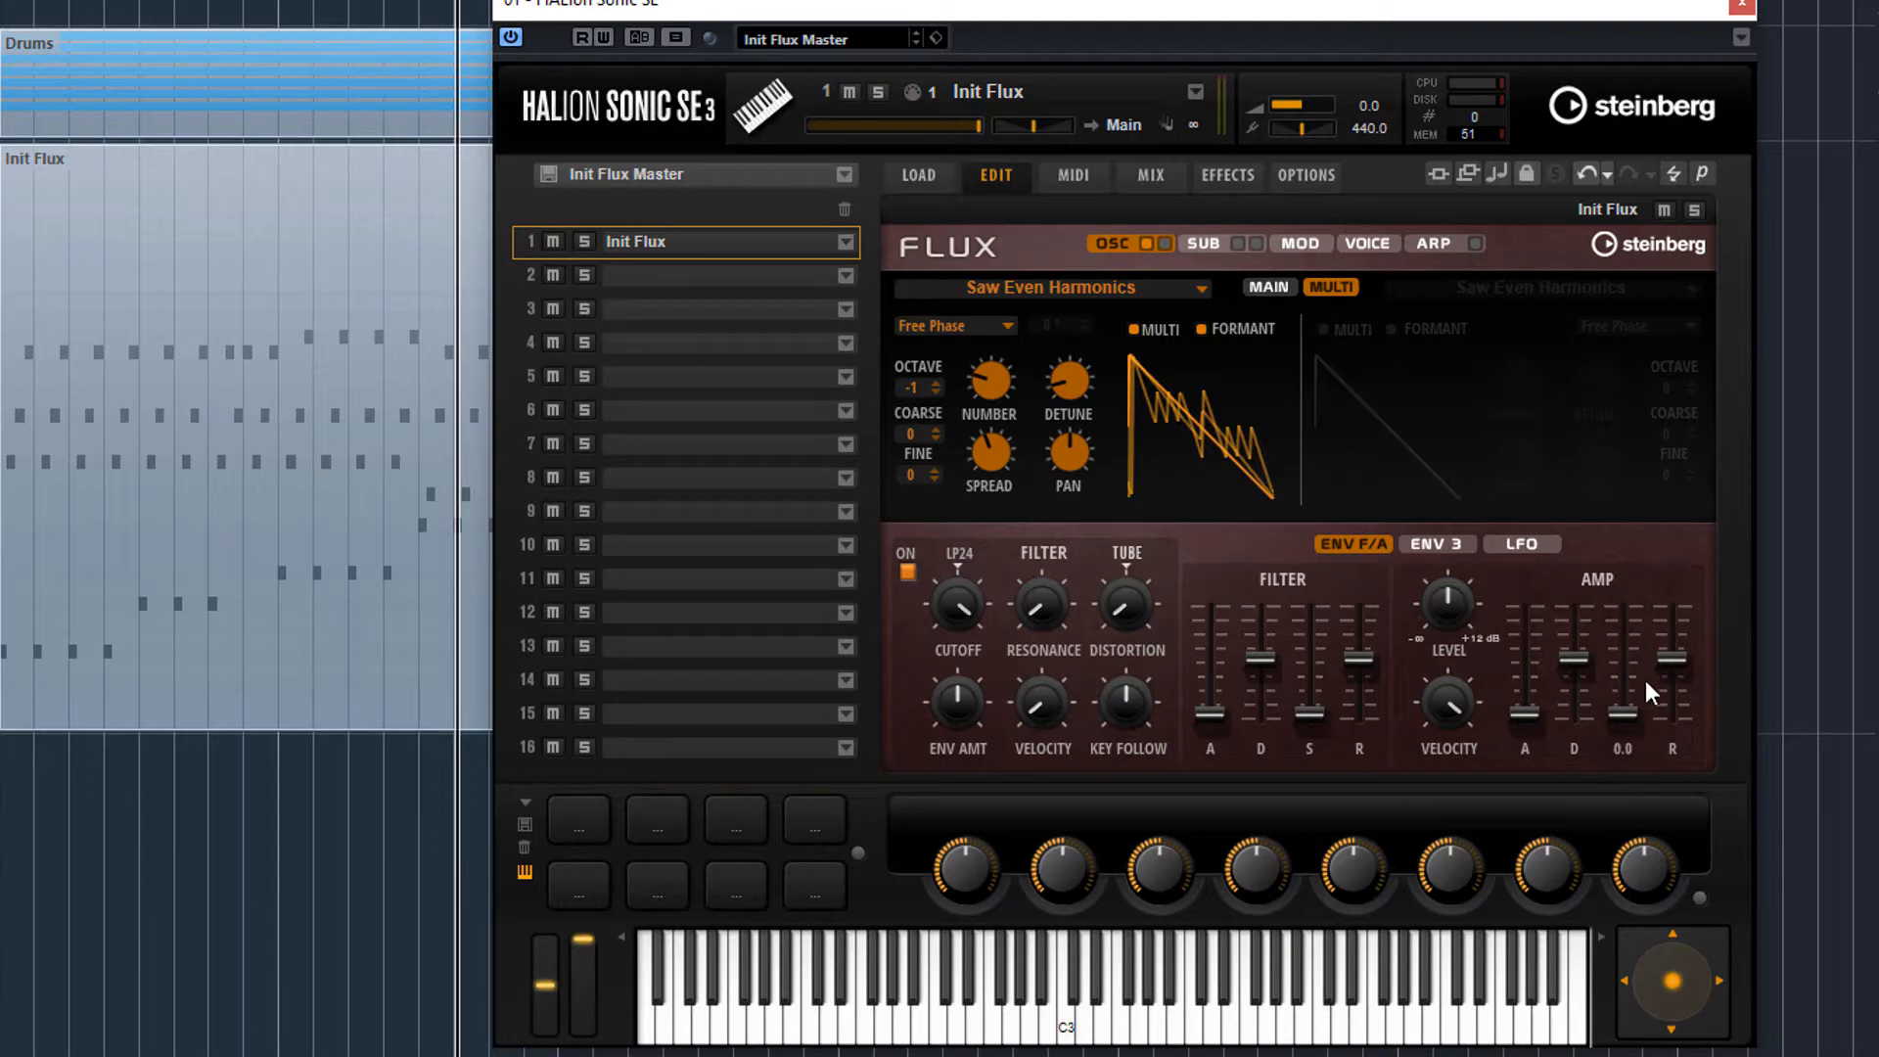
mouse_move(1578, 674)
left_mouse_down()
mouse_move(1584, 719)
mouse_move(1582, 671)
left_mouse_up()
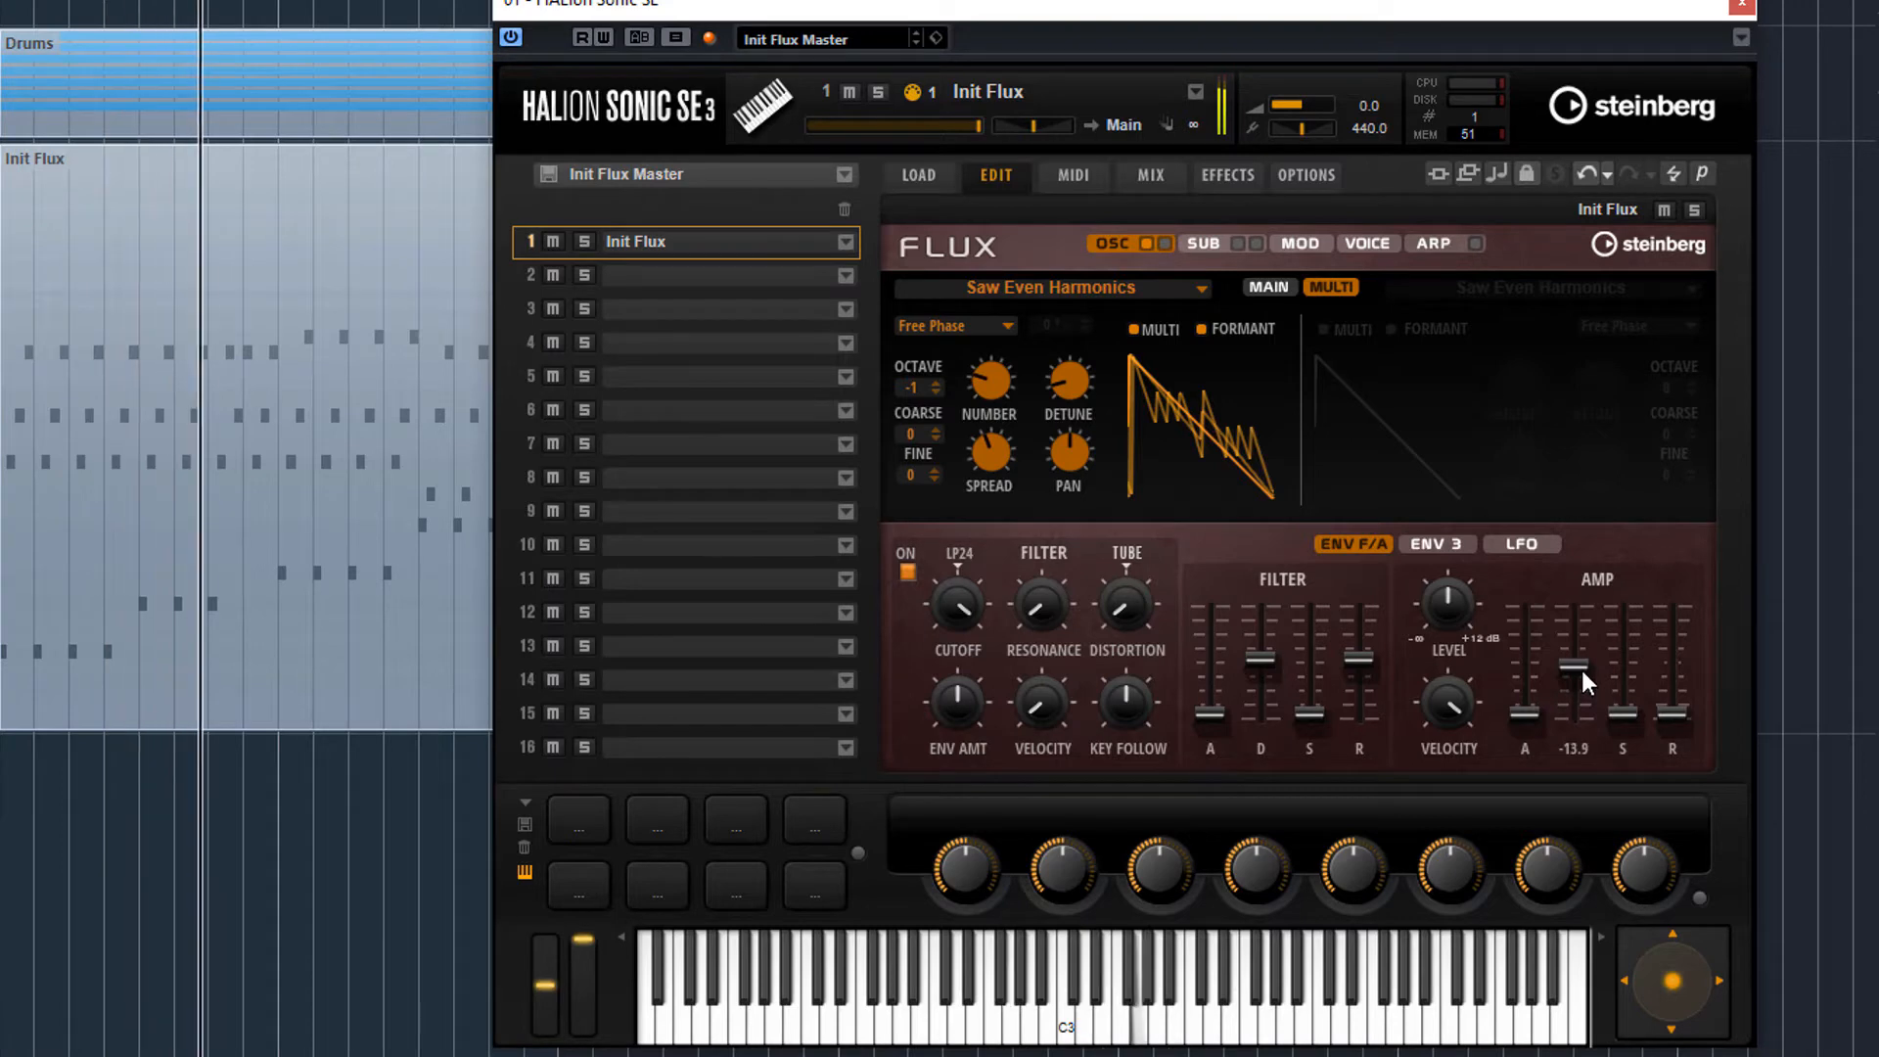
left_click_drag(1629, 719, 1673, 677)
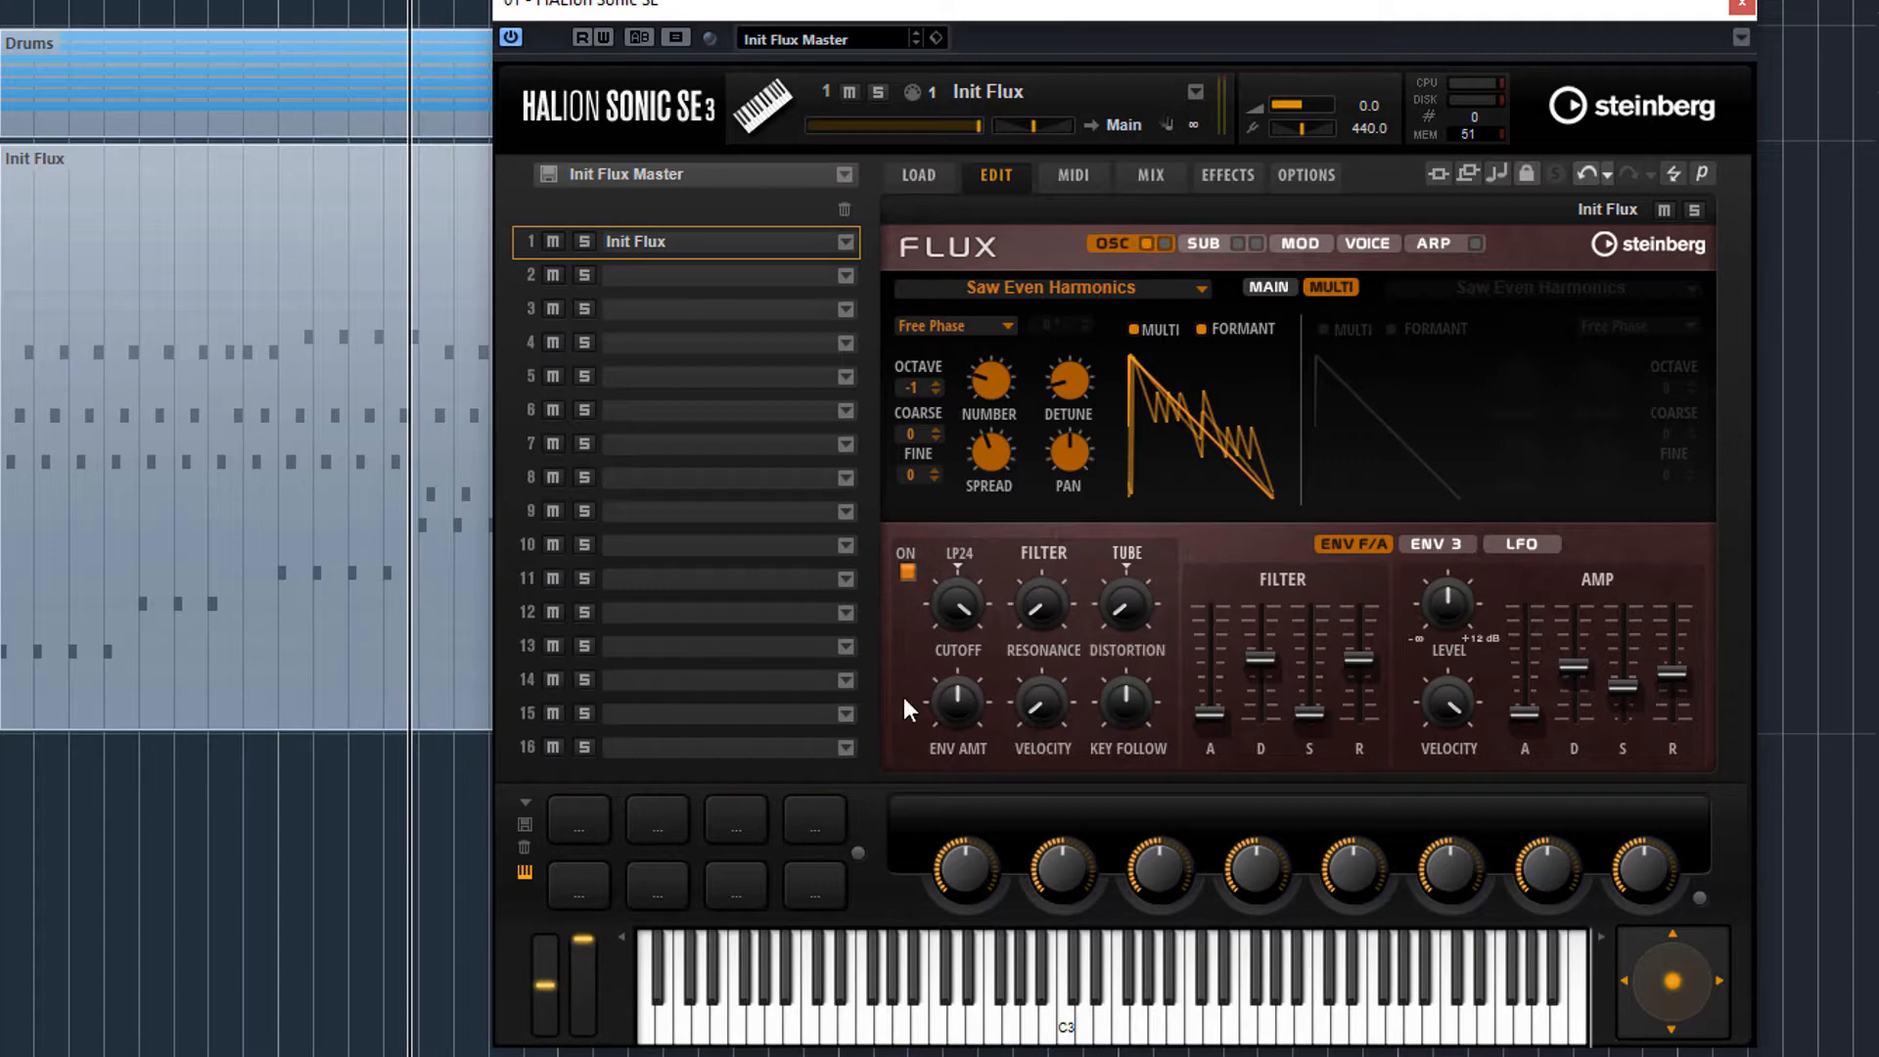
Change the filter type to LP18 with some resonance, and lower the cutoff to about mid-range during playback.
left_click(959, 556)
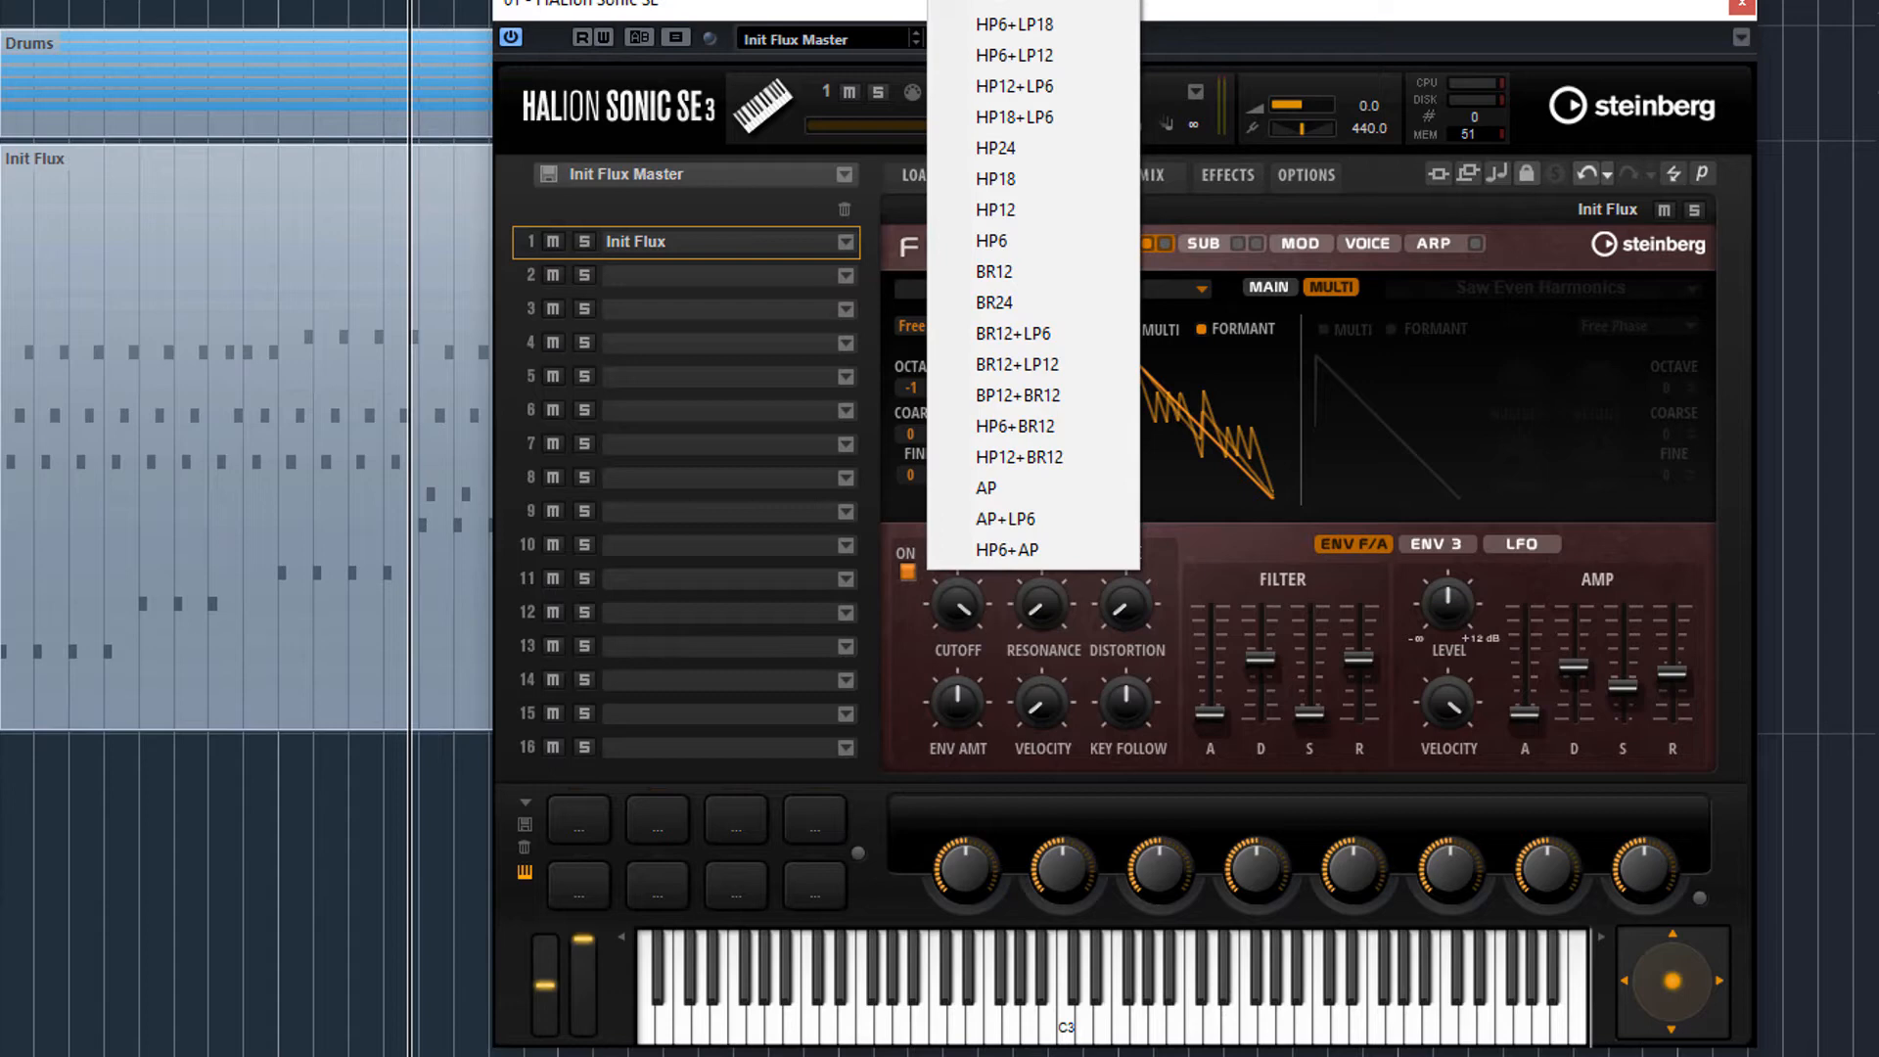
left_click(996, 0)
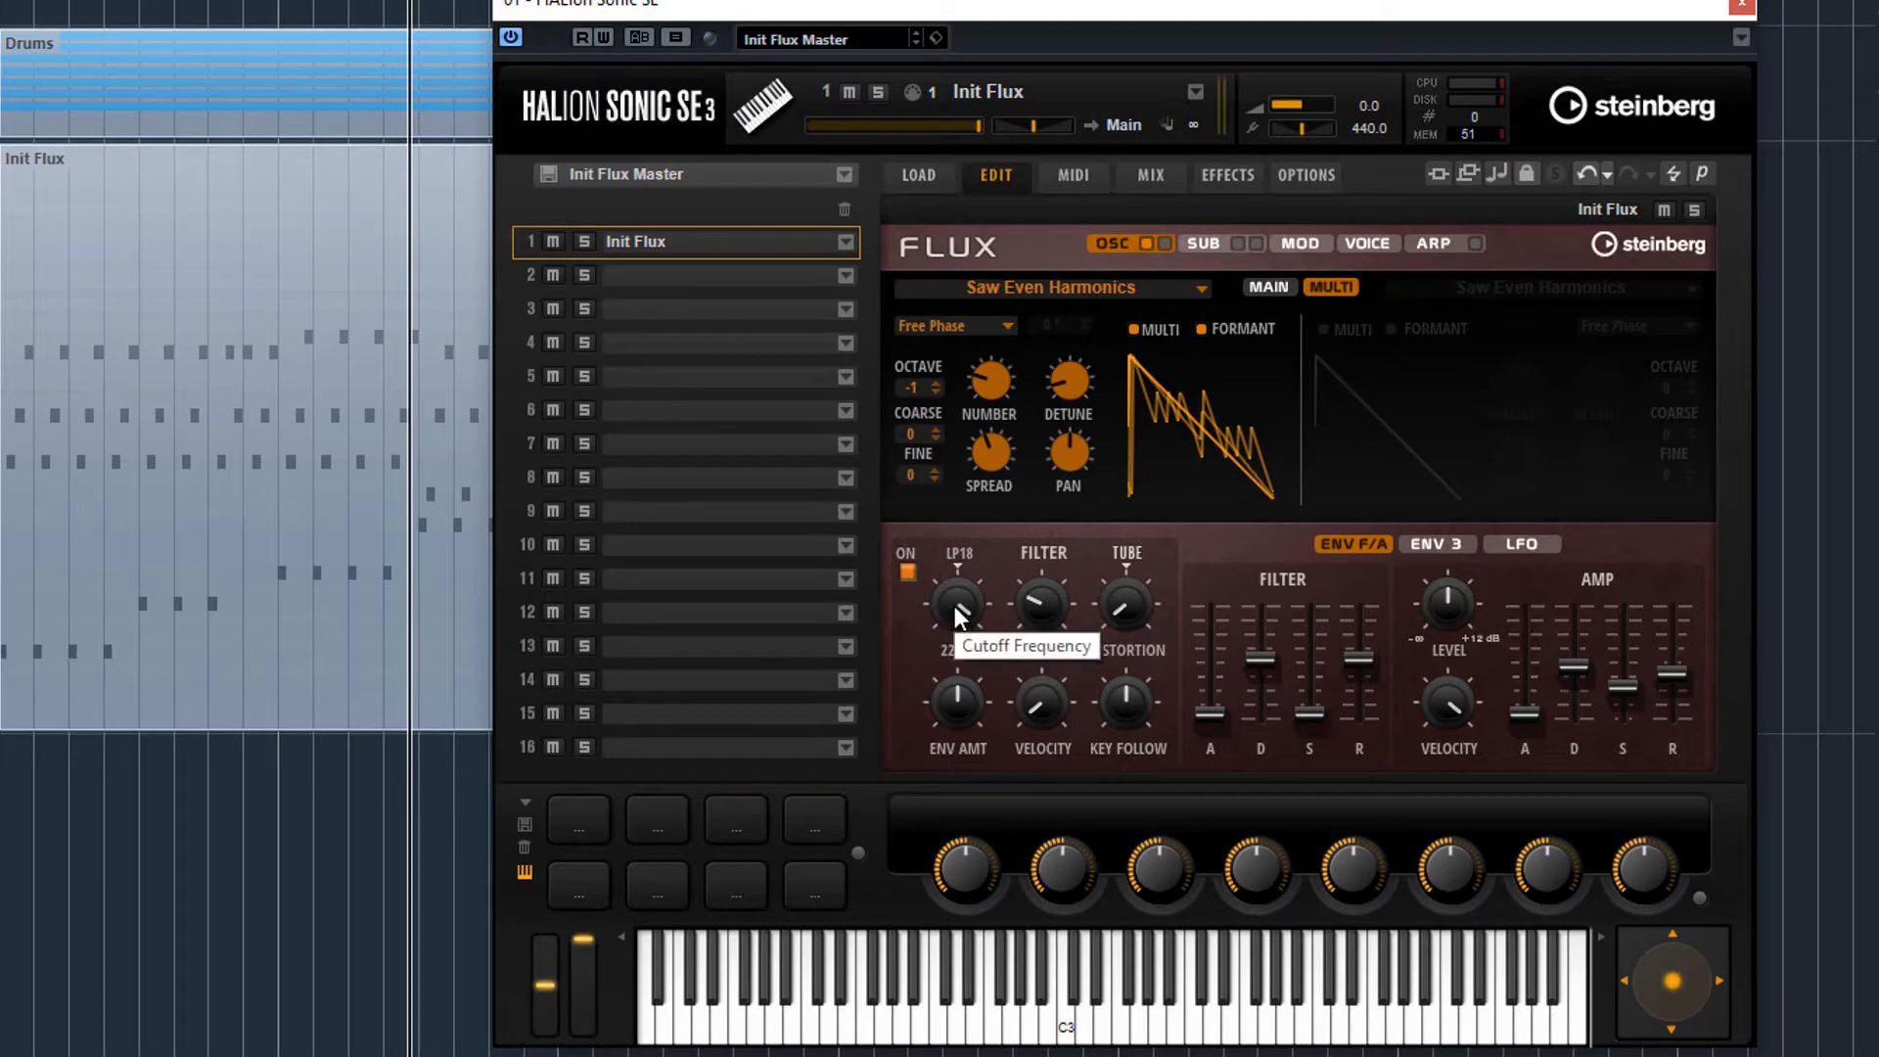
key("space")
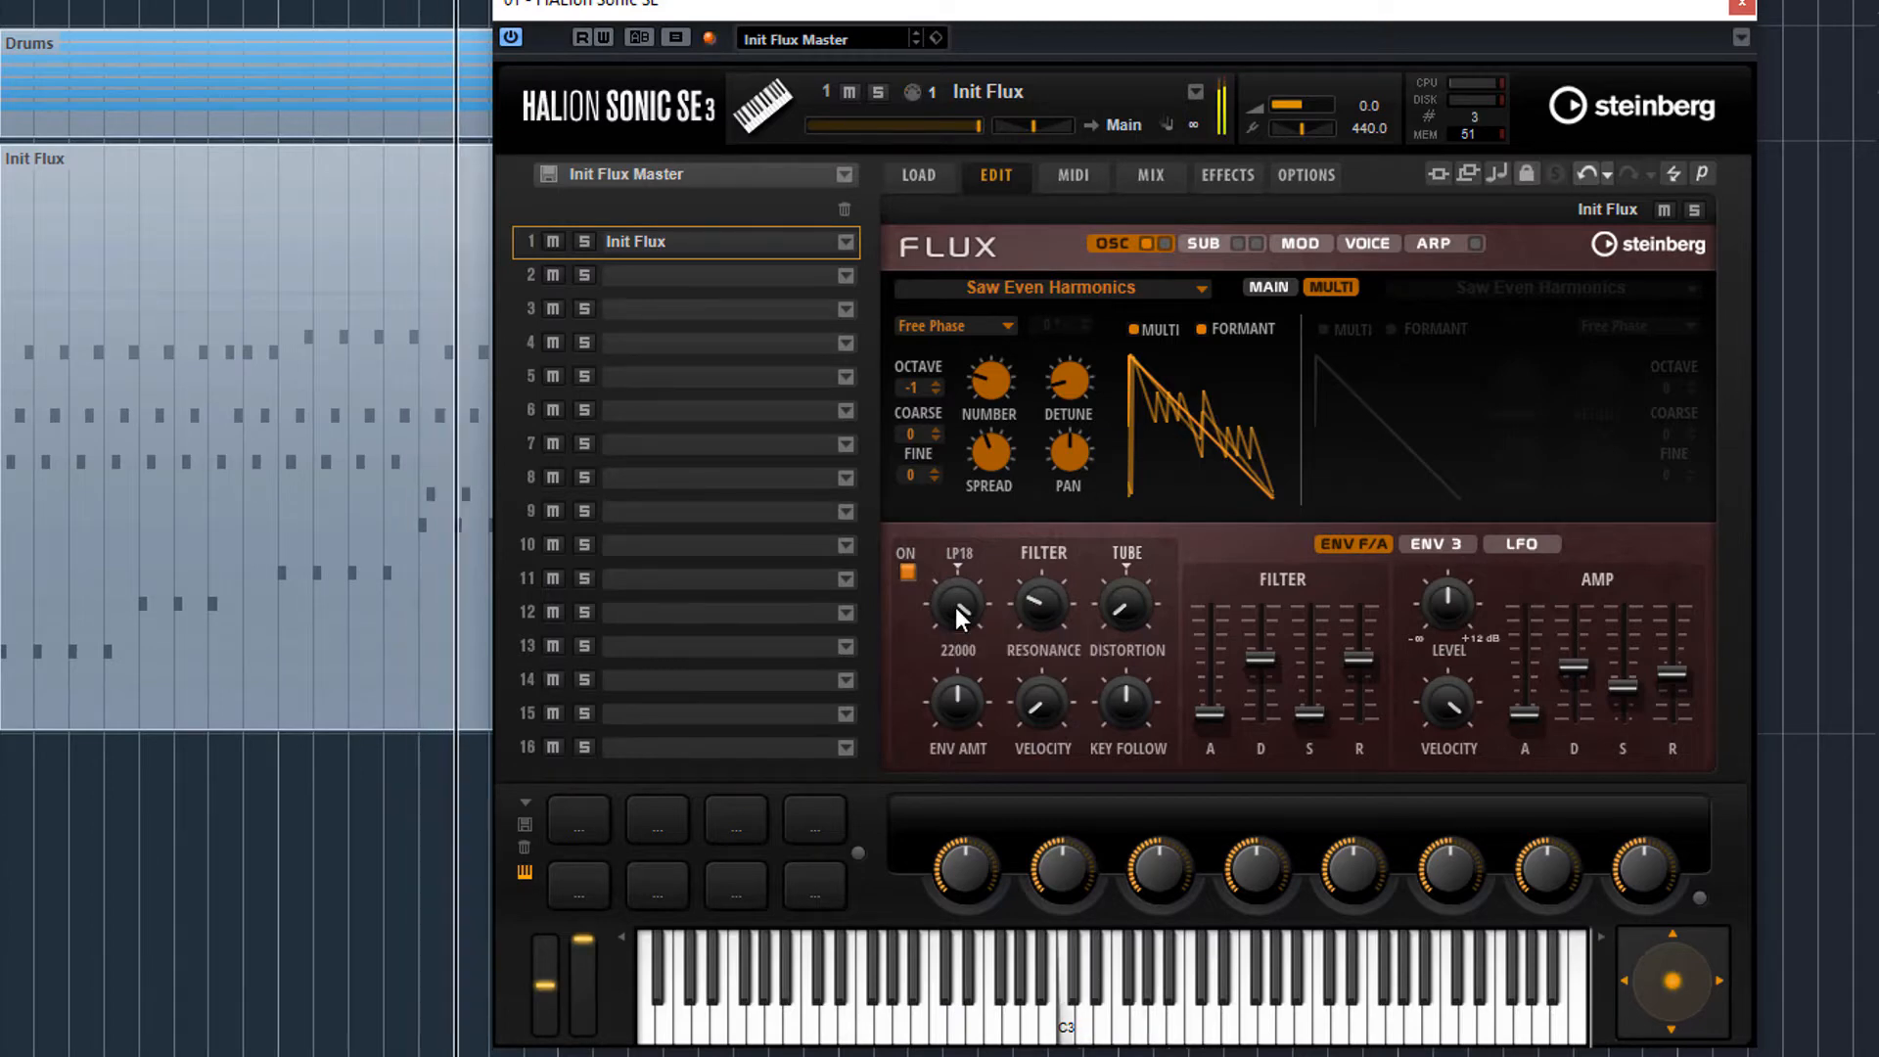
left_click_drag(955, 607, 903, 687)
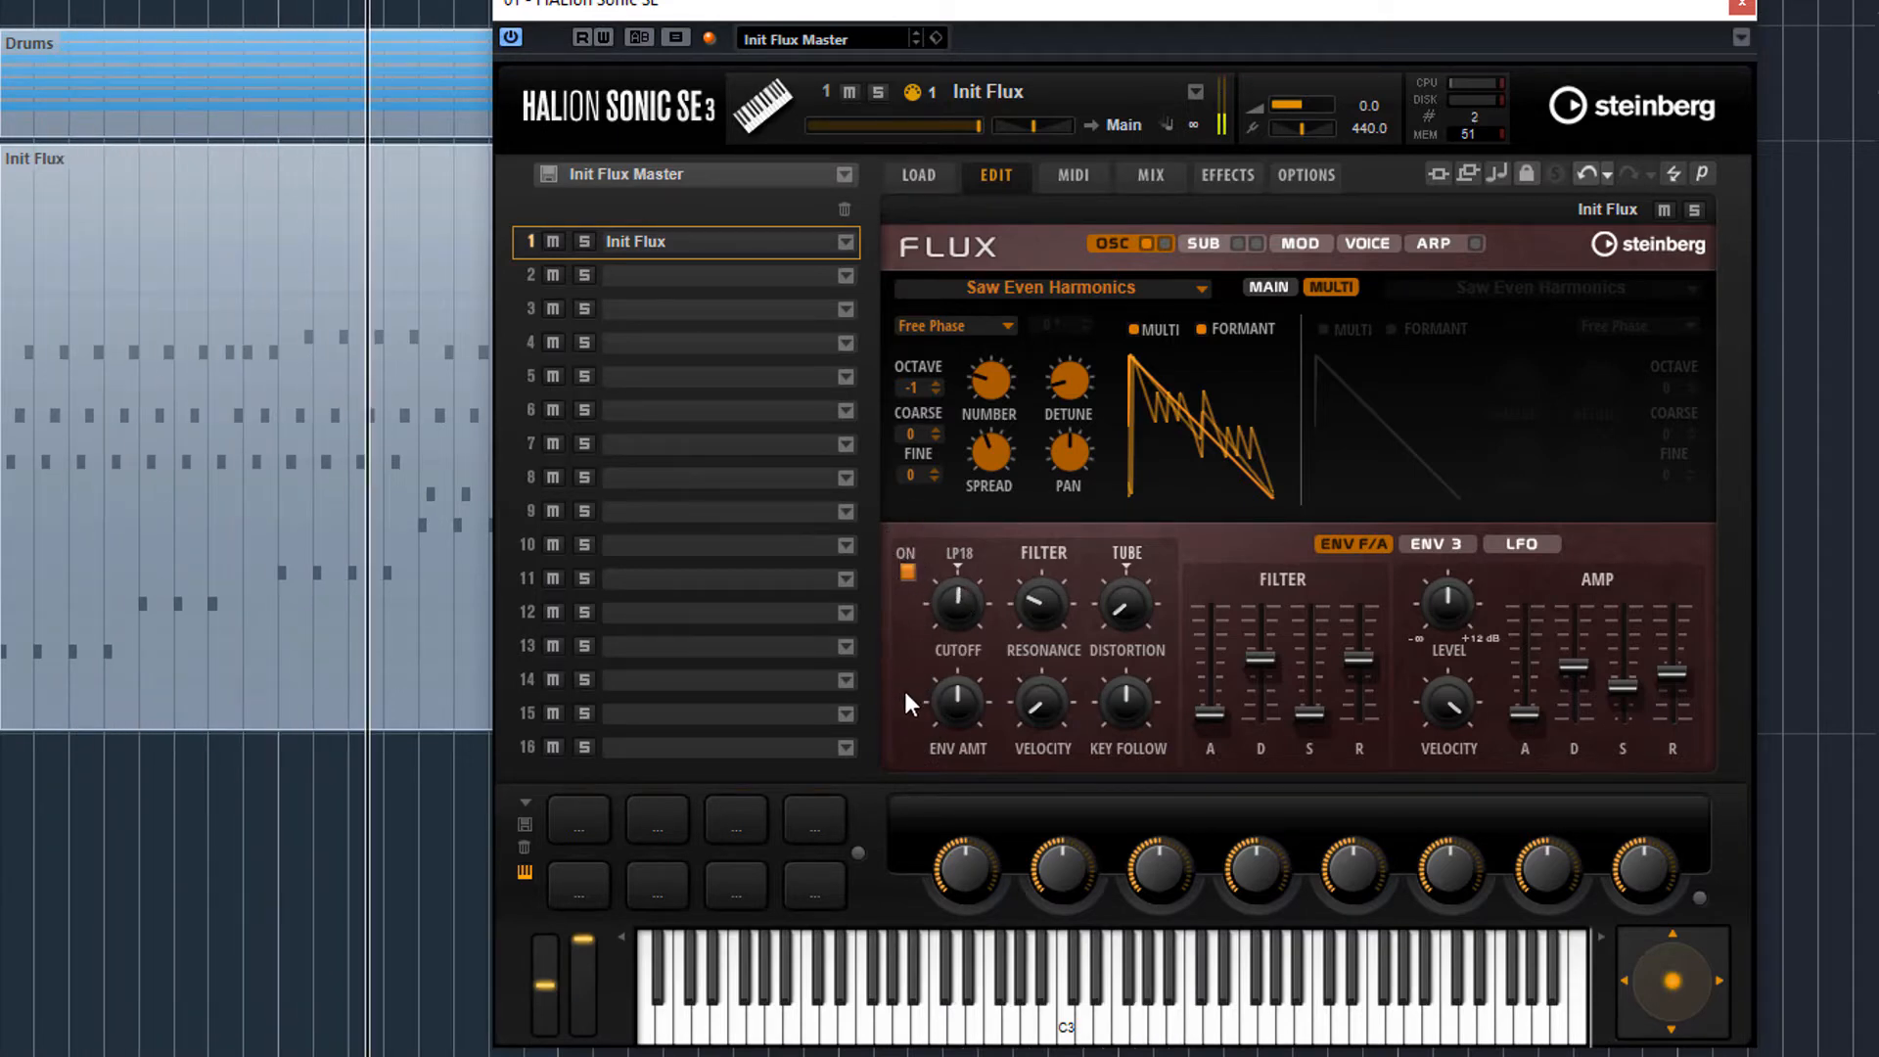
Assign the filter cutoff to the modulation wheel with Learn CC, forgetting the first assignment and learning it again.
right_click(959, 617)
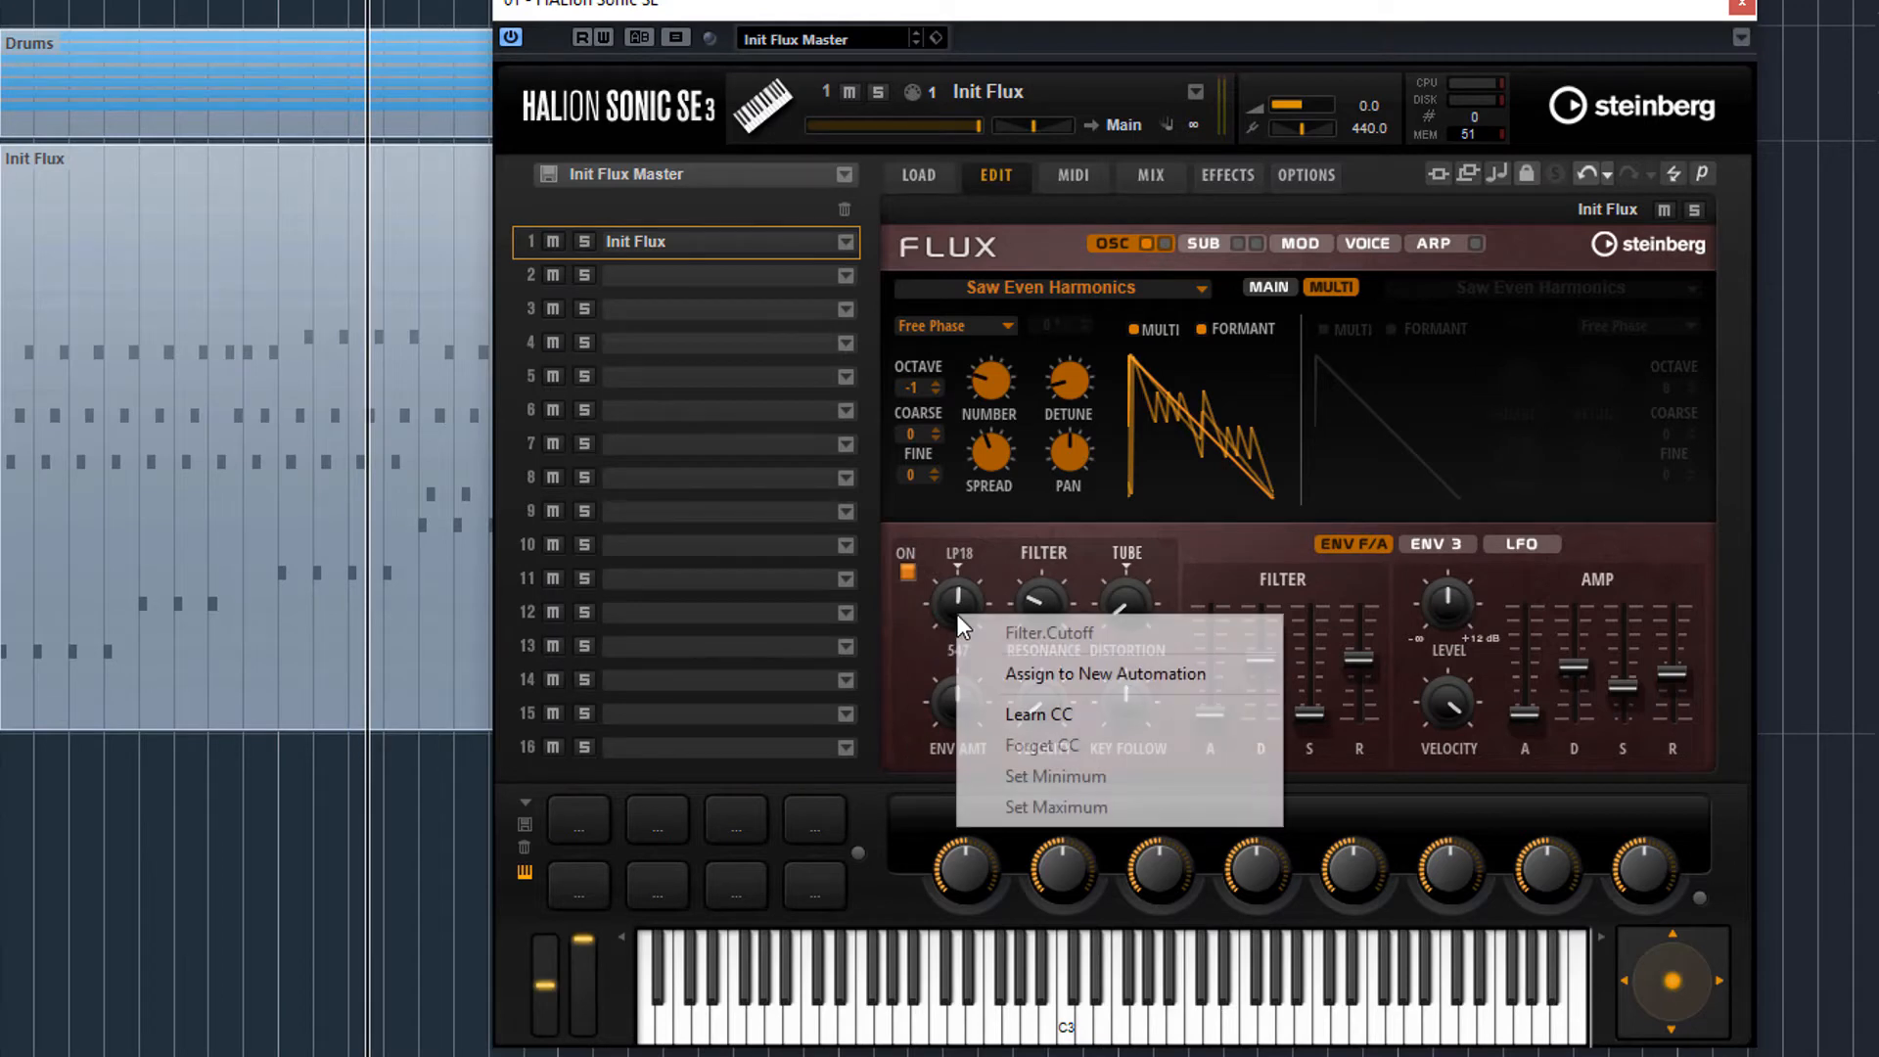
left_click(1106, 717)
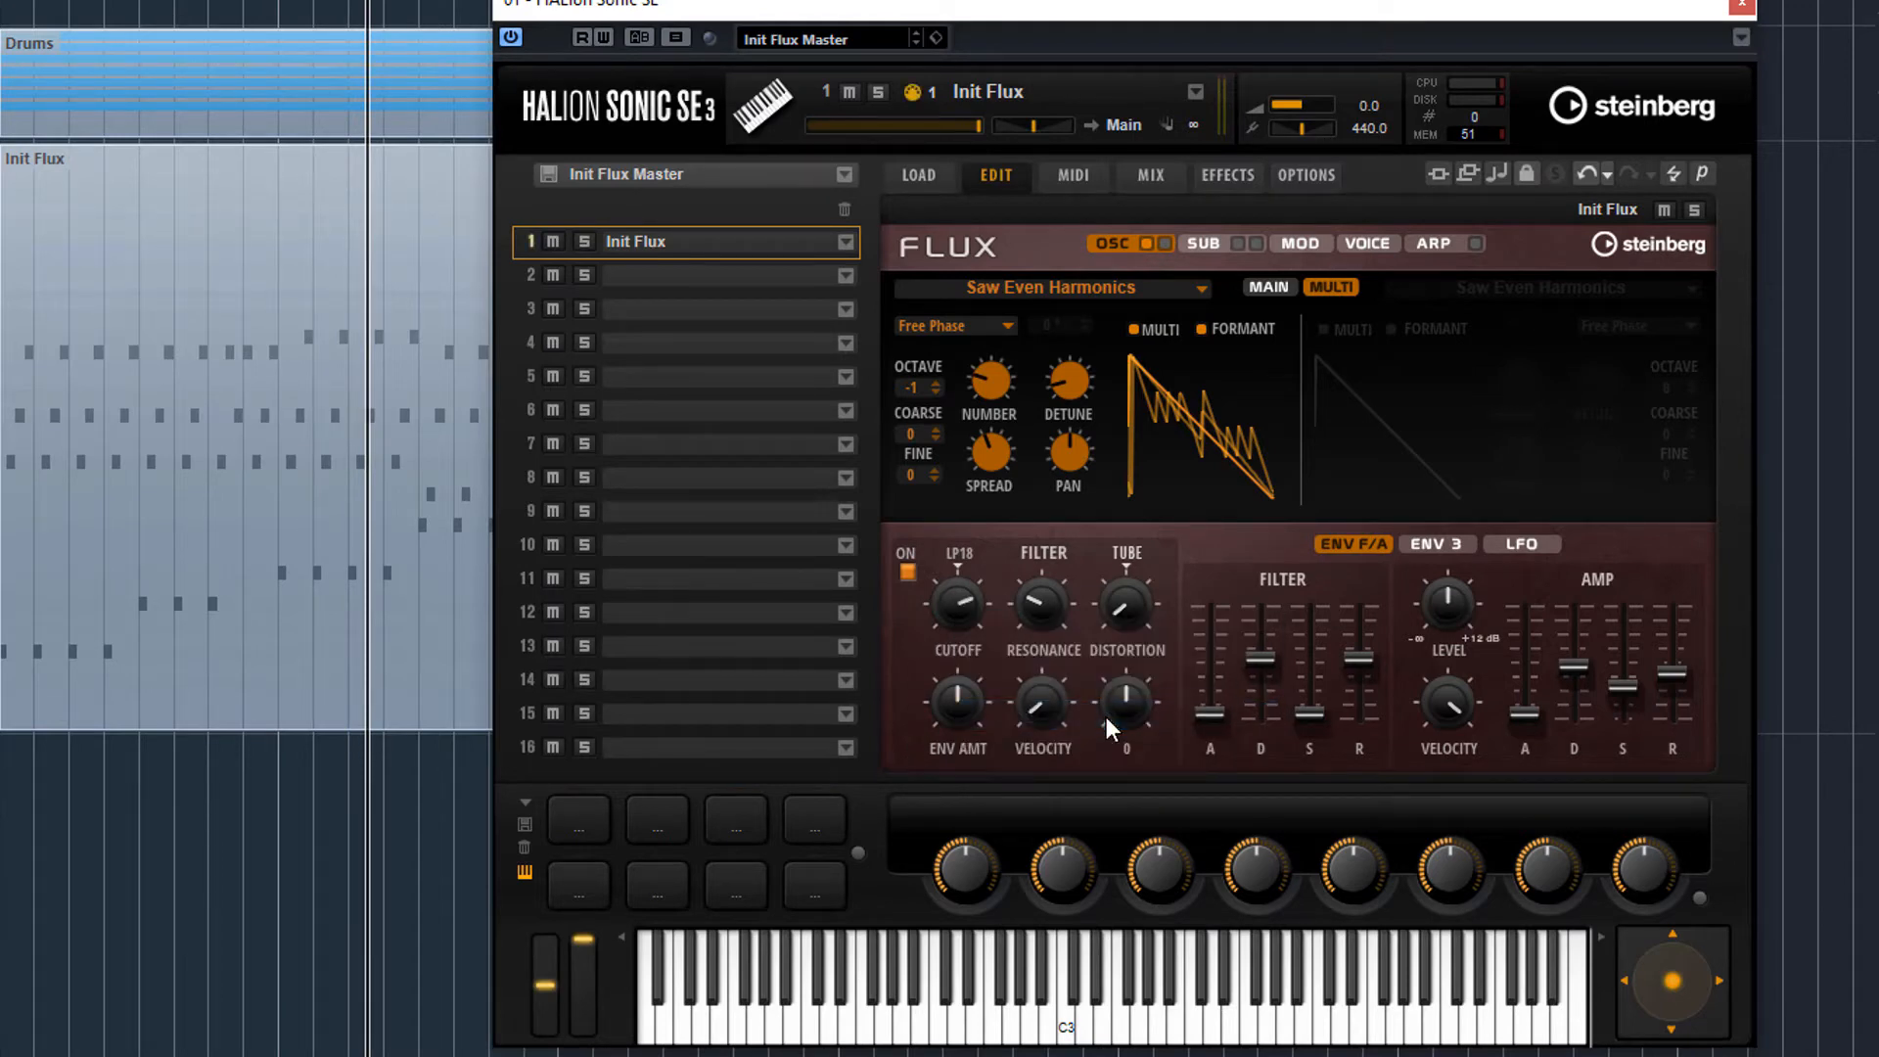
right_click(946, 609)
left_click(1052, 768)
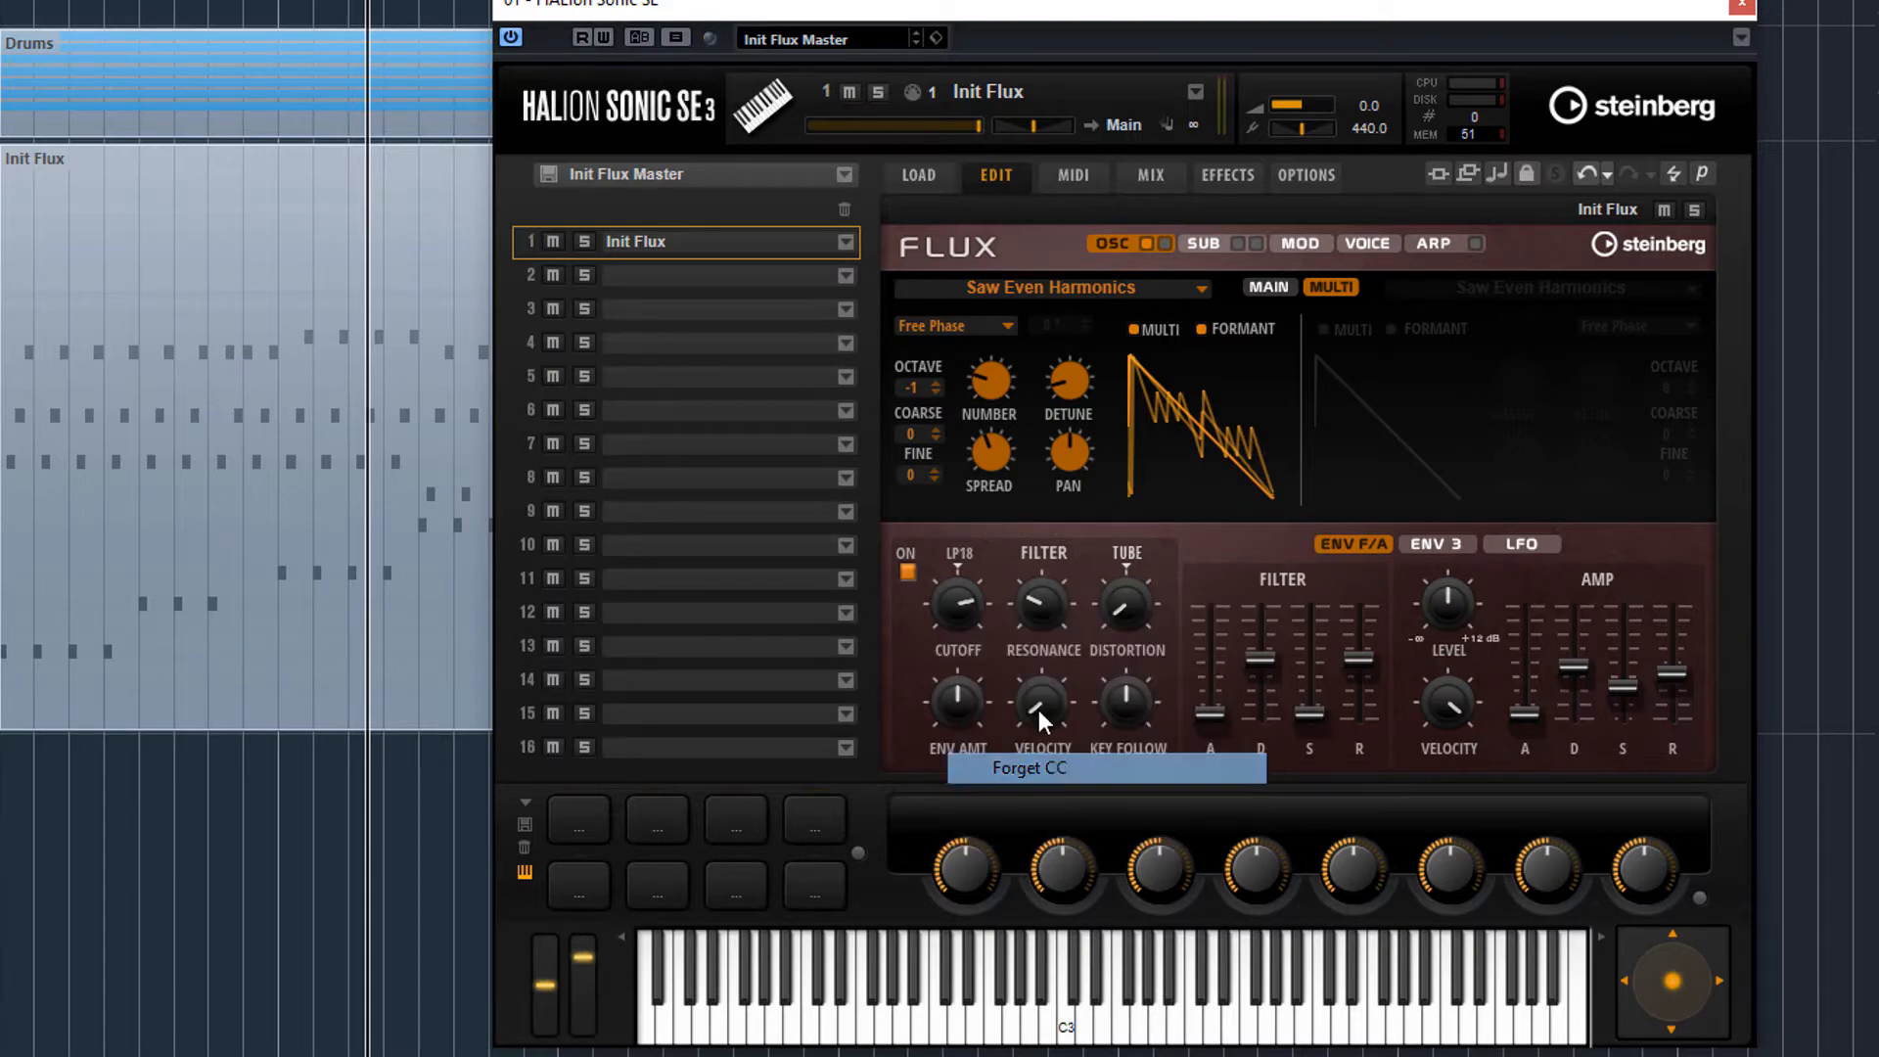
right_click(955, 613)
left_click(1061, 717)
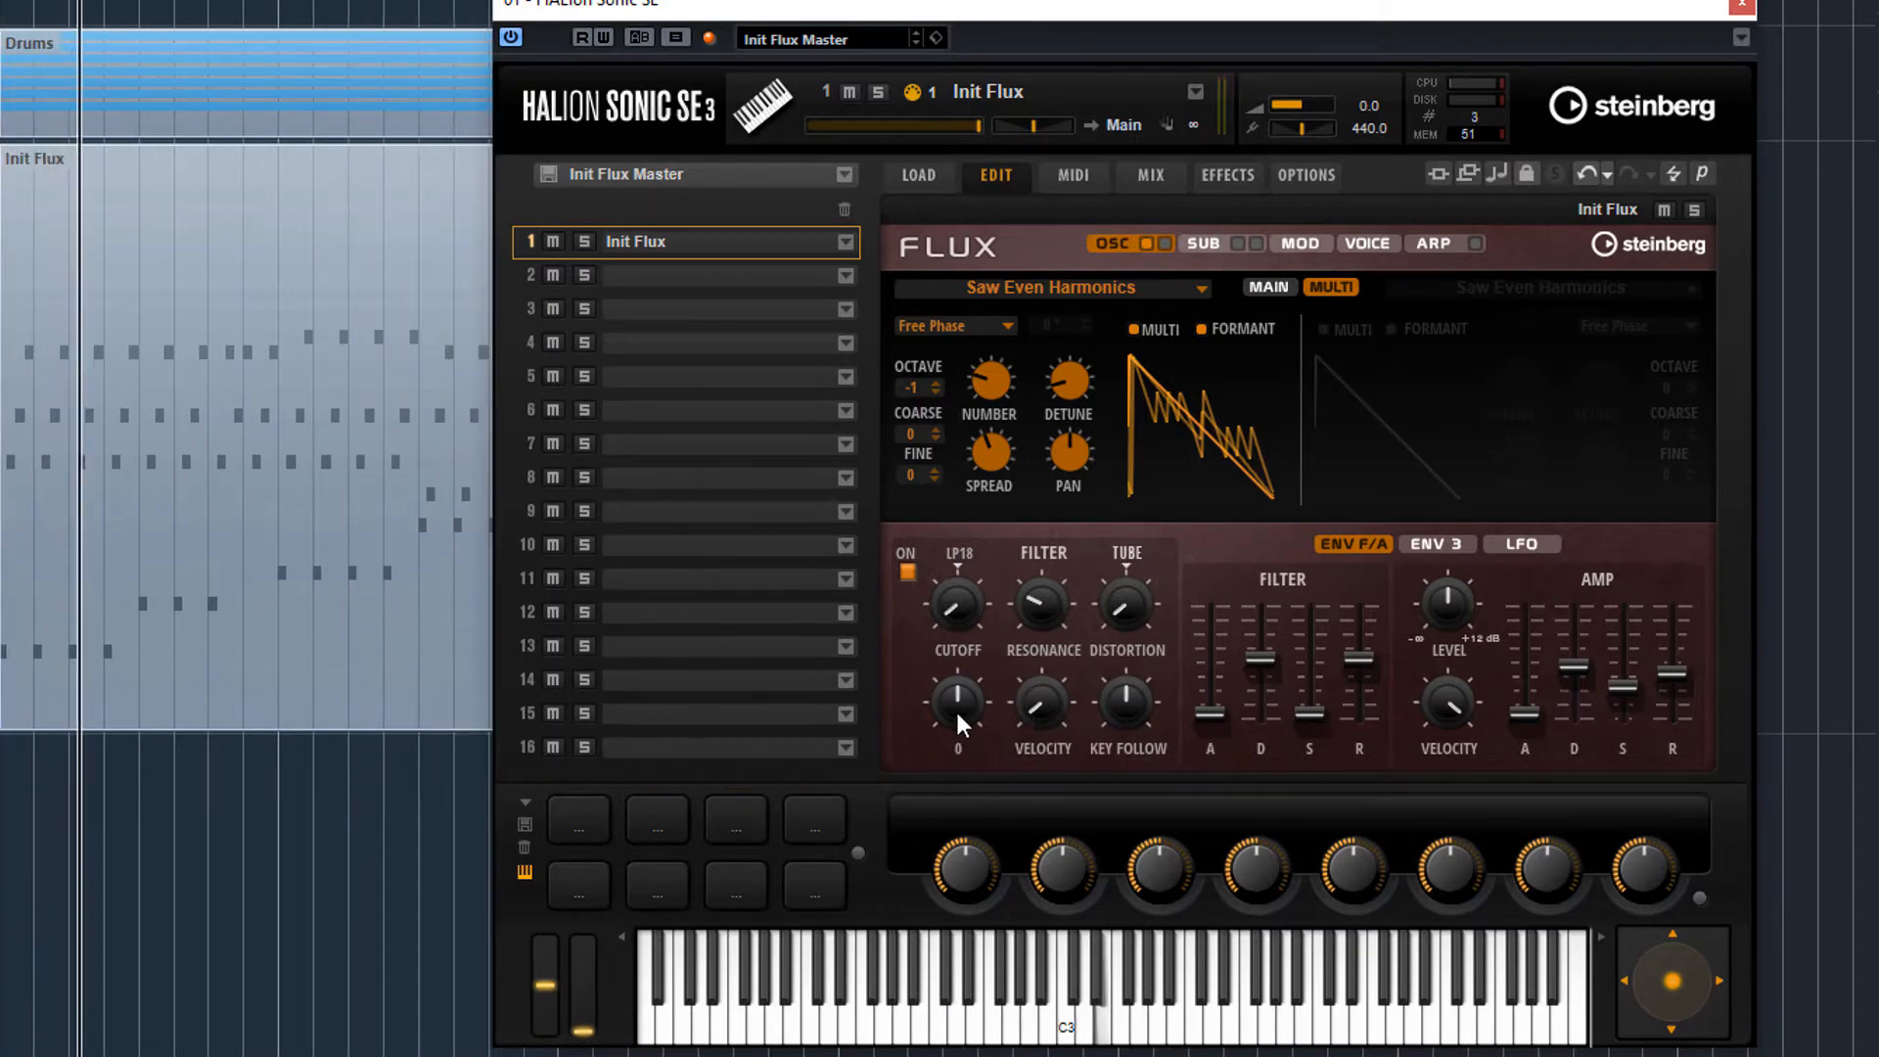
Raise the filter envelope amount, and shape the filter envelope with a shorter release and slightly raised sustain.
left_click_drag(957, 715, 953, 636)
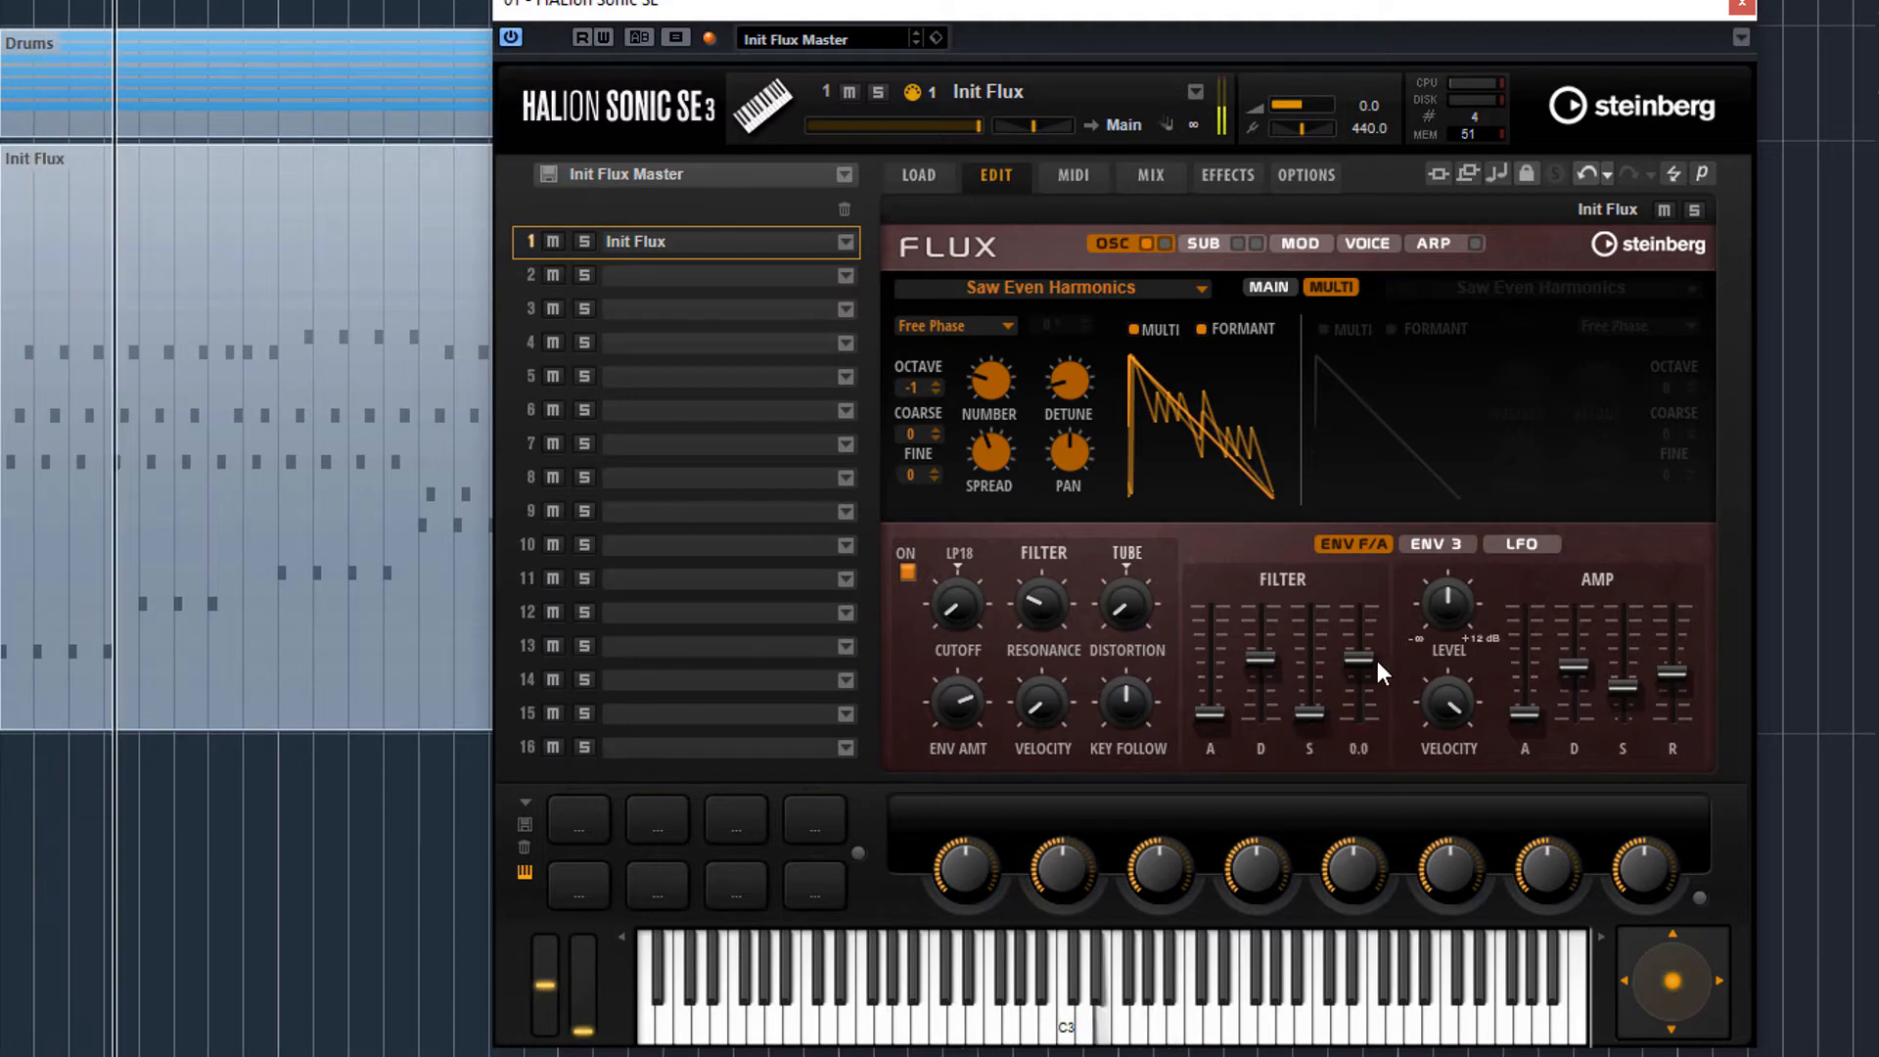
left_click_drag(1371, 662, 1371, 678)
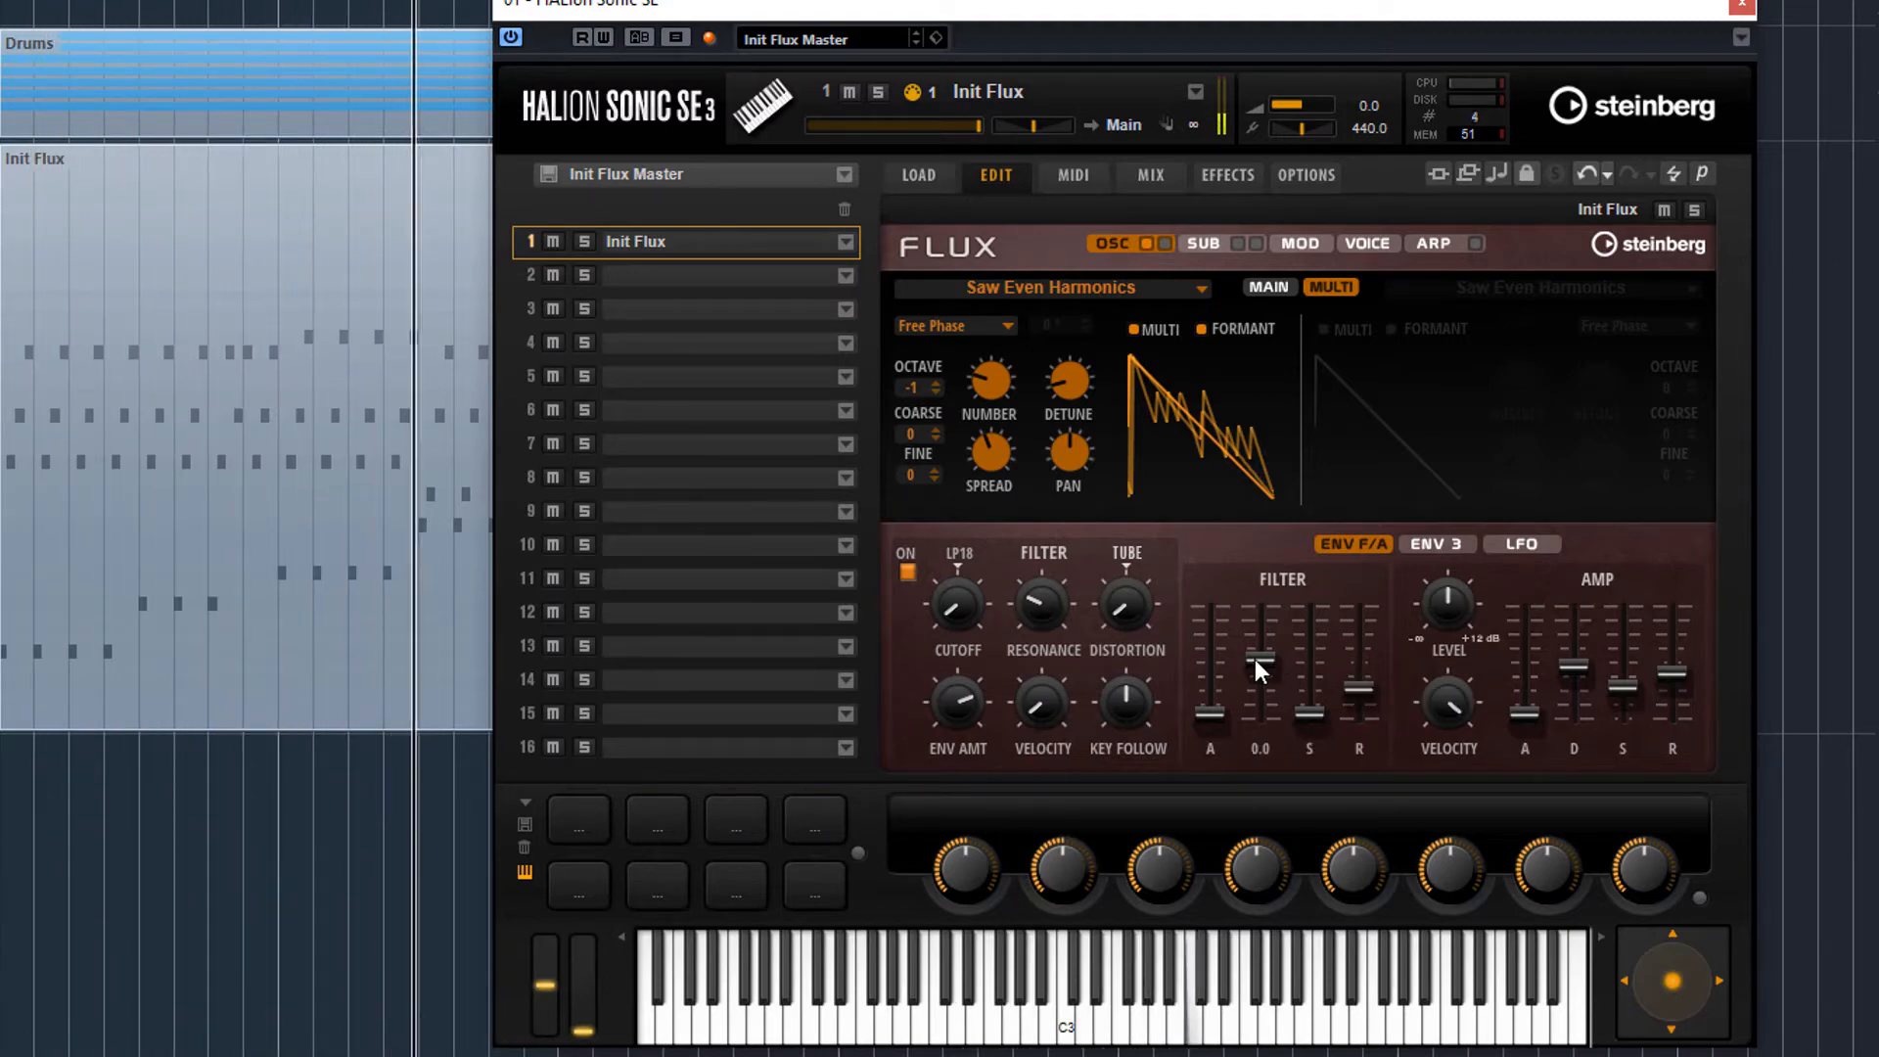
left_click_drag(1255, 659, 1254, 625)
left_click_drag(1309, 713, 1313, 701)
left_click_drag(1308, 614, 1313, 596)
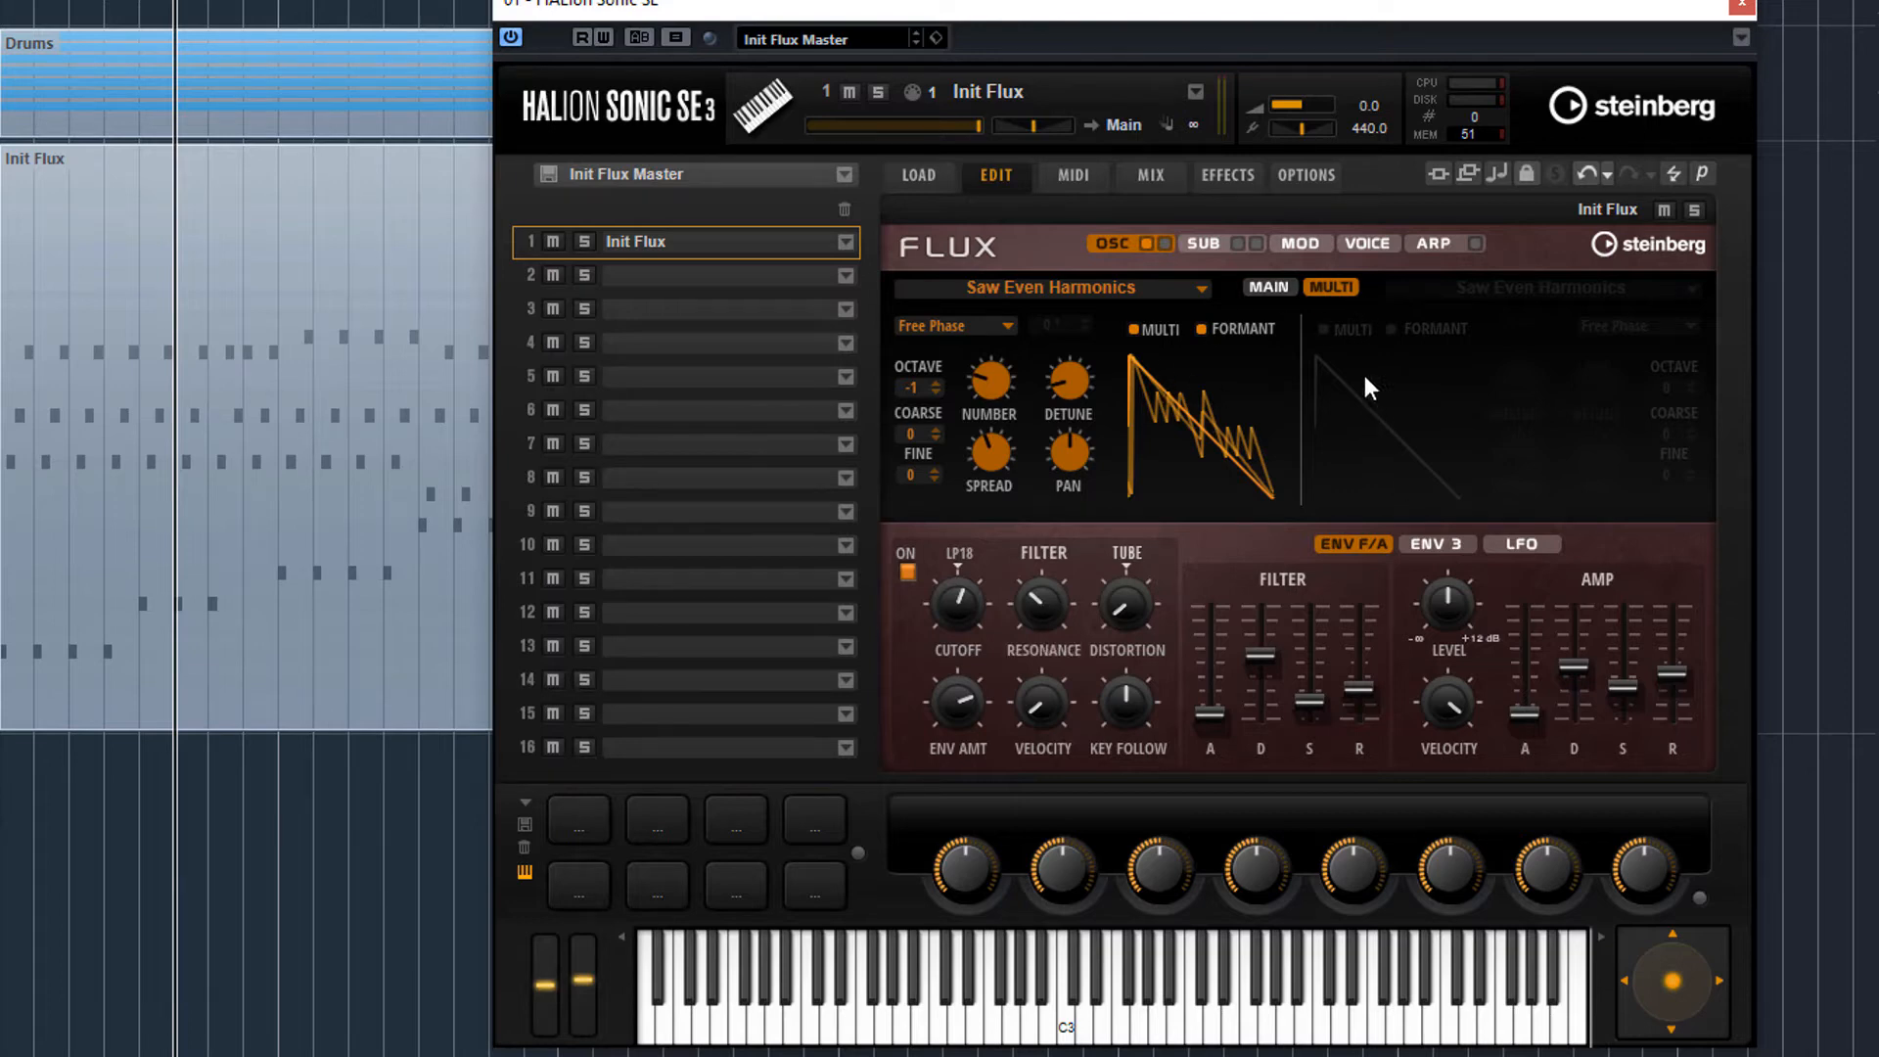
Route LFO A to Pan in the first row of the modulation matrix.
left_click(1299, 243)
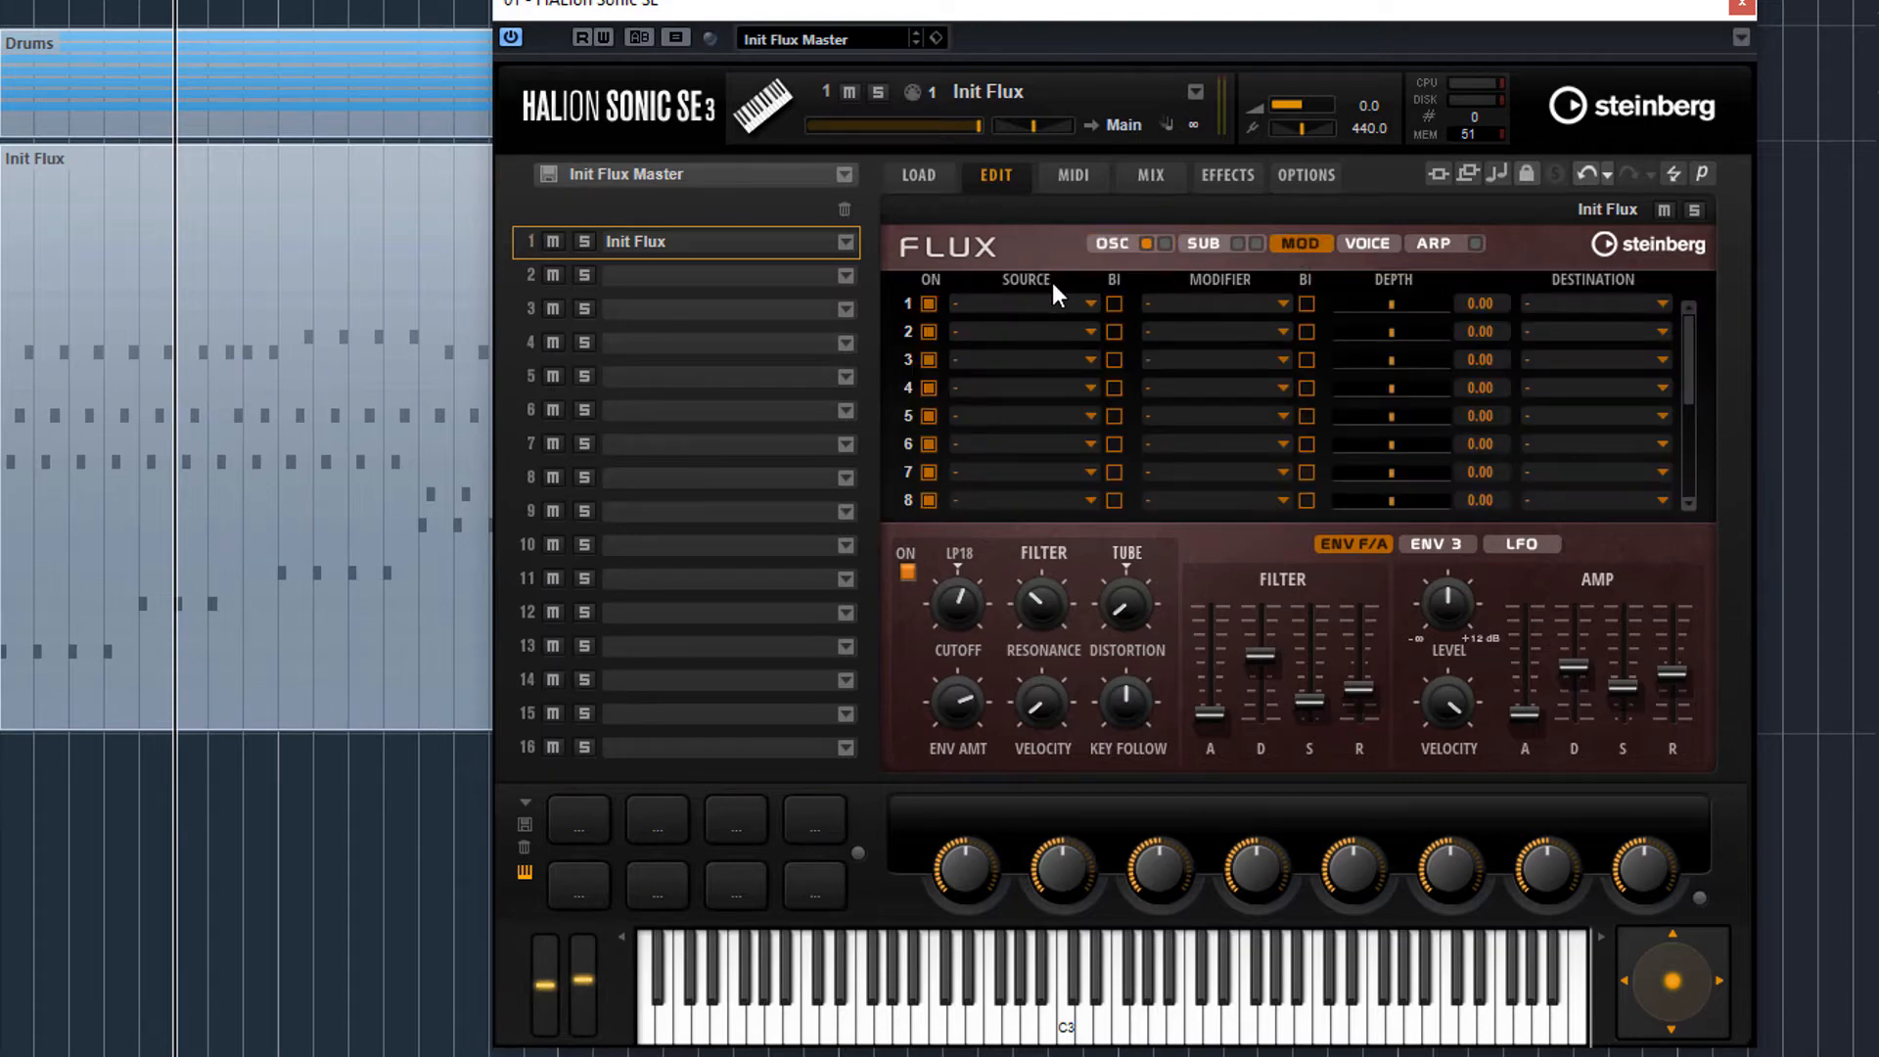
left_click(1043, 306)
left_click(1042, 367)
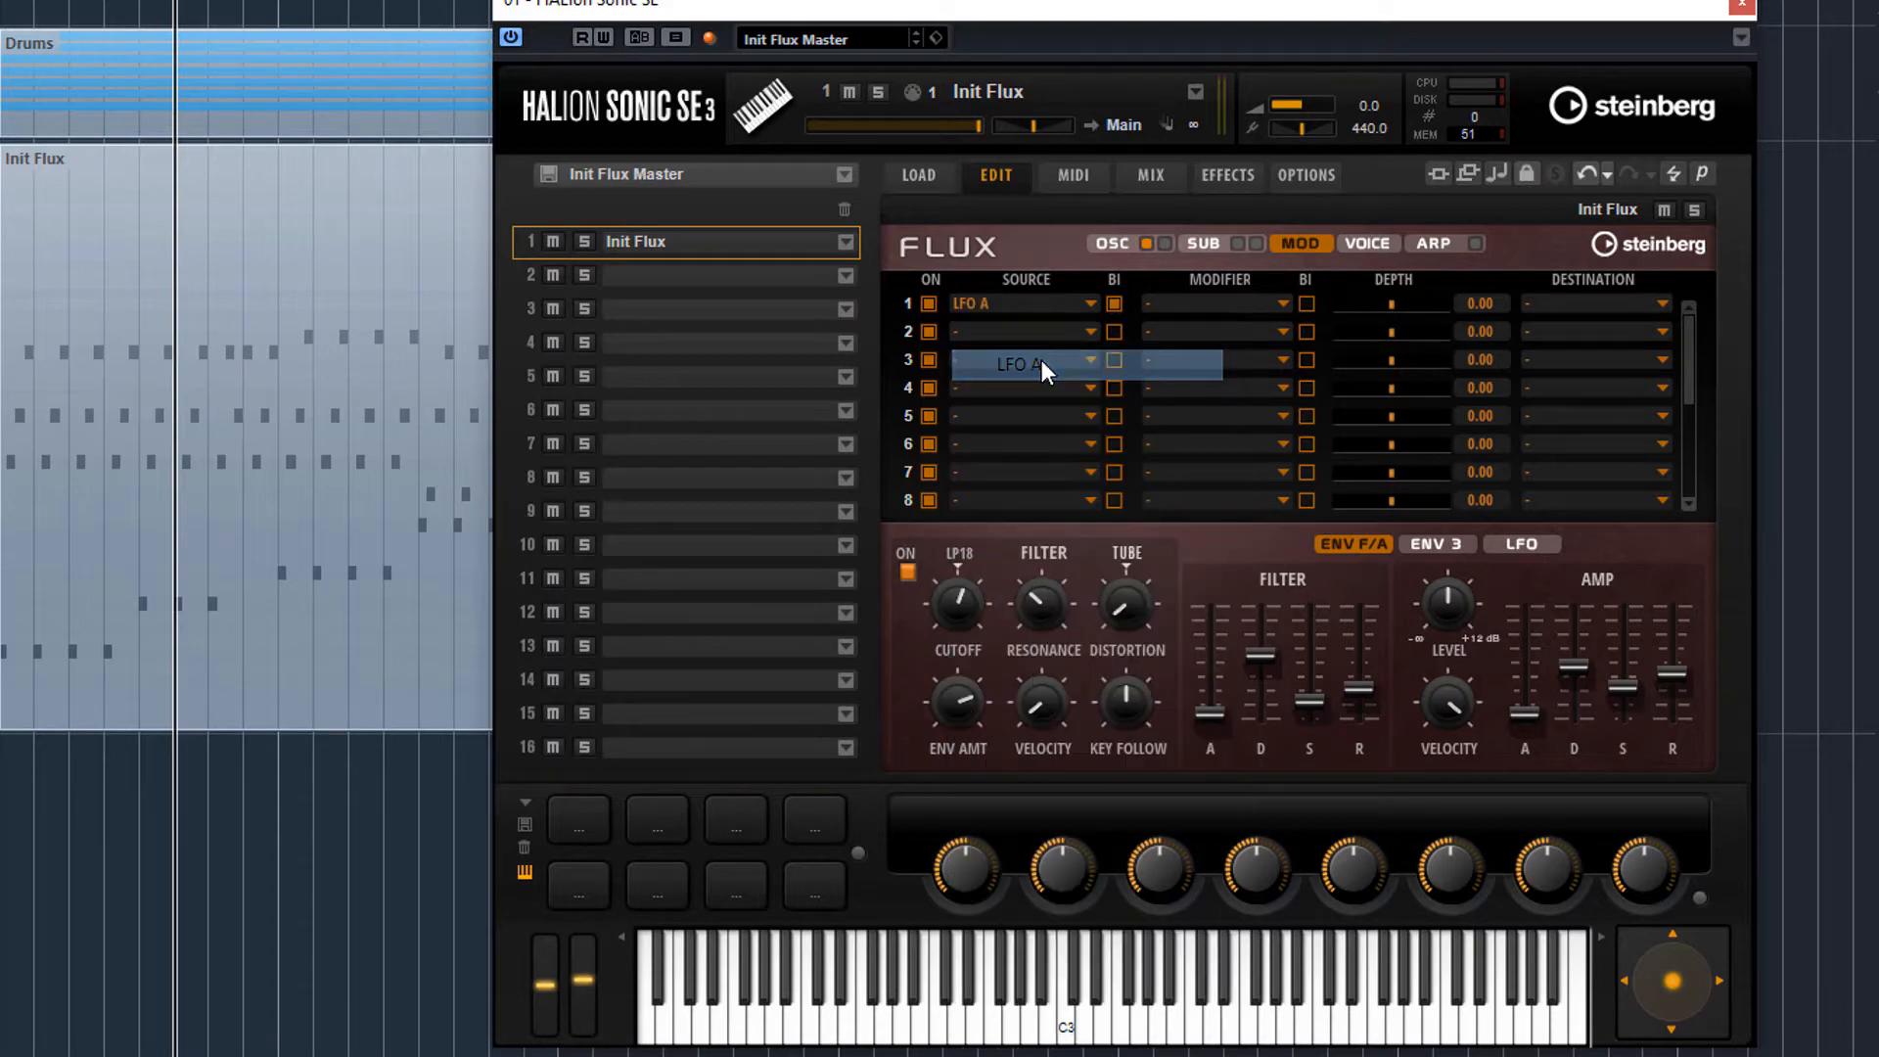
left_click(1552, 306)
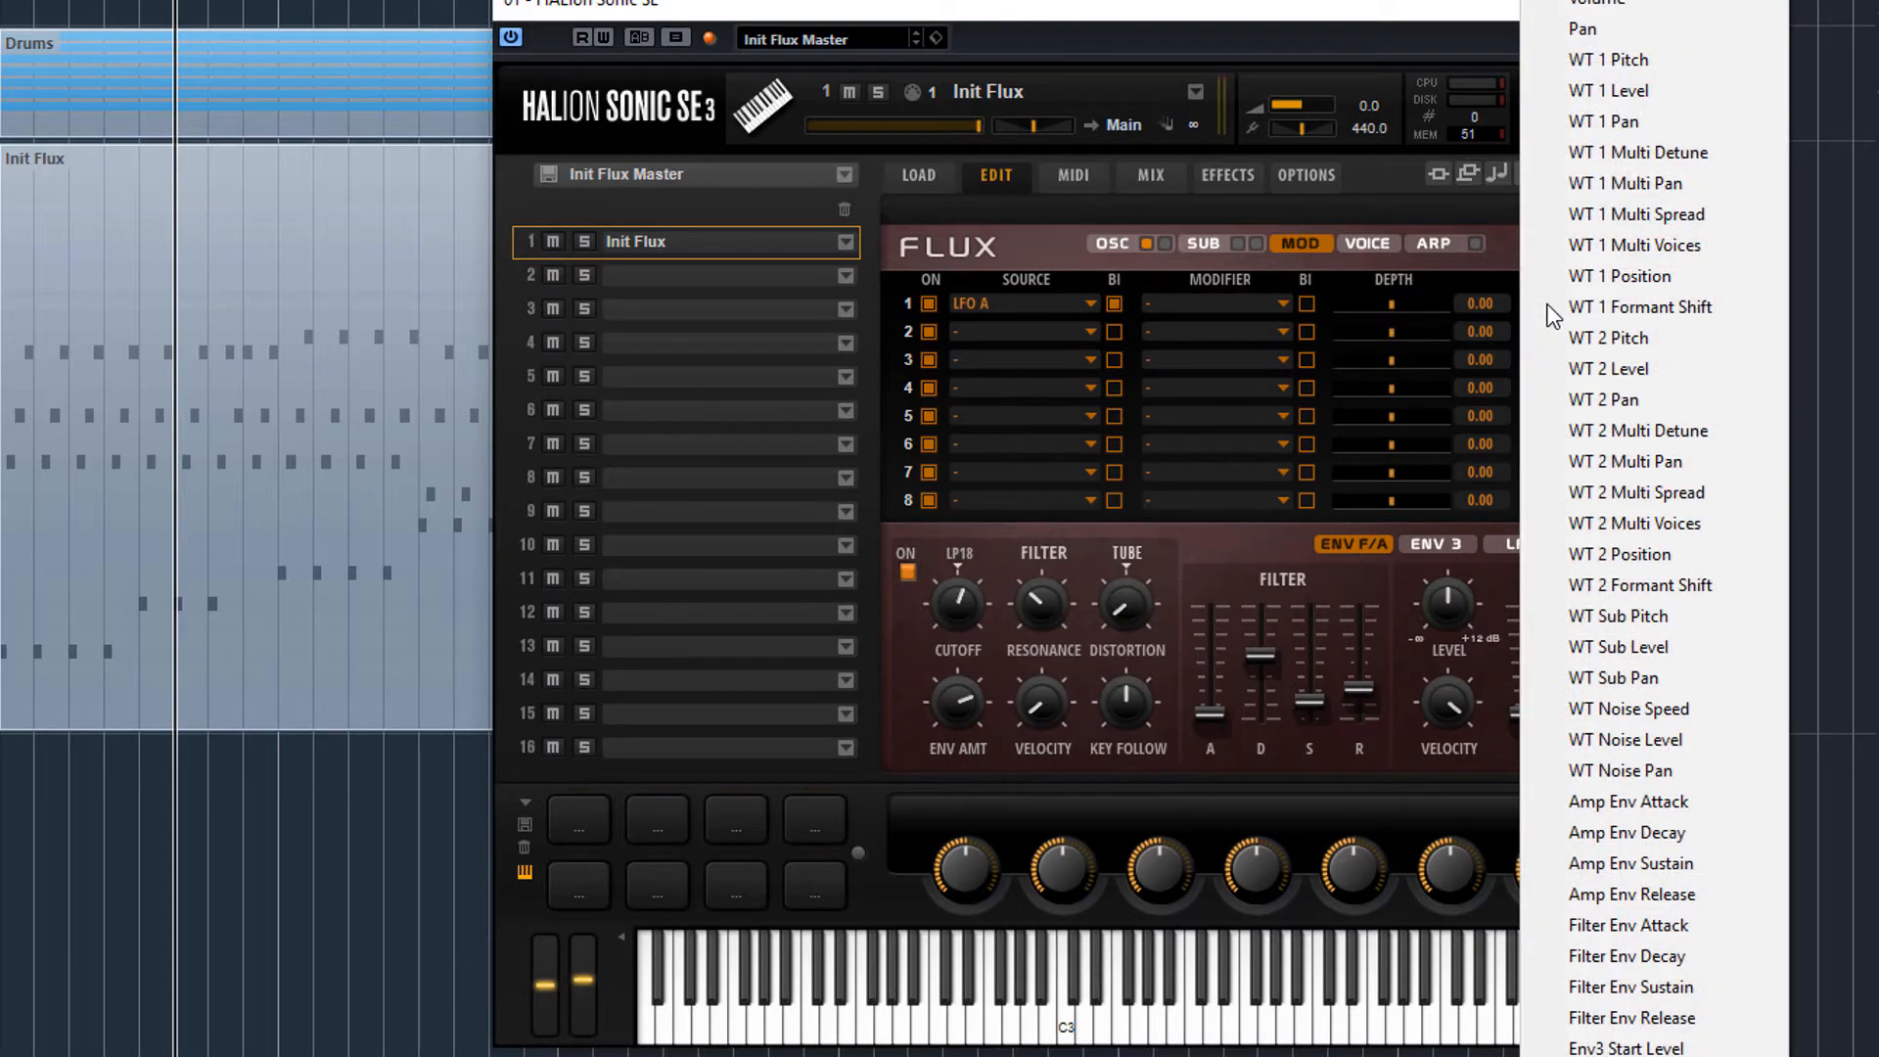
left_click(1600, 31)
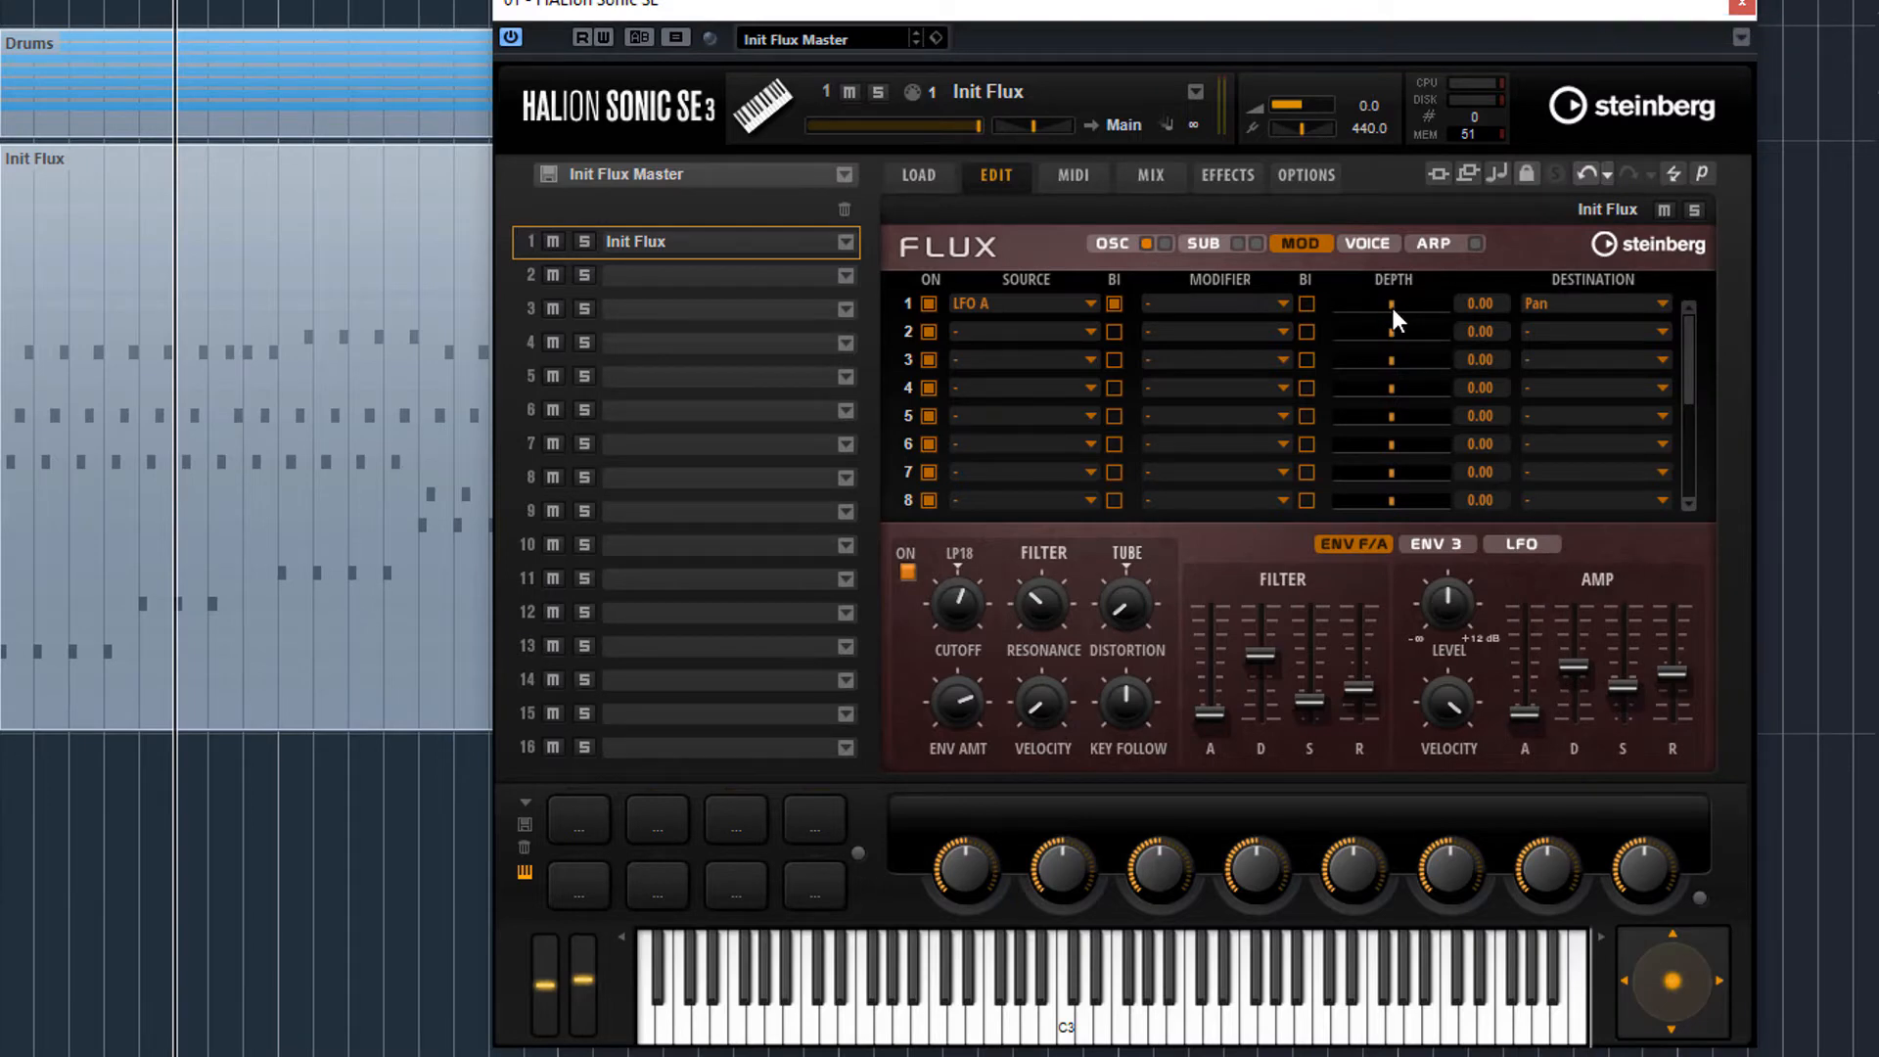
Turn off the bipolar option for the LFO A source and set its pan modulation depth to 33.33 during playback.
left_click_drag(1392, 307, 1406, 309)
key("space")
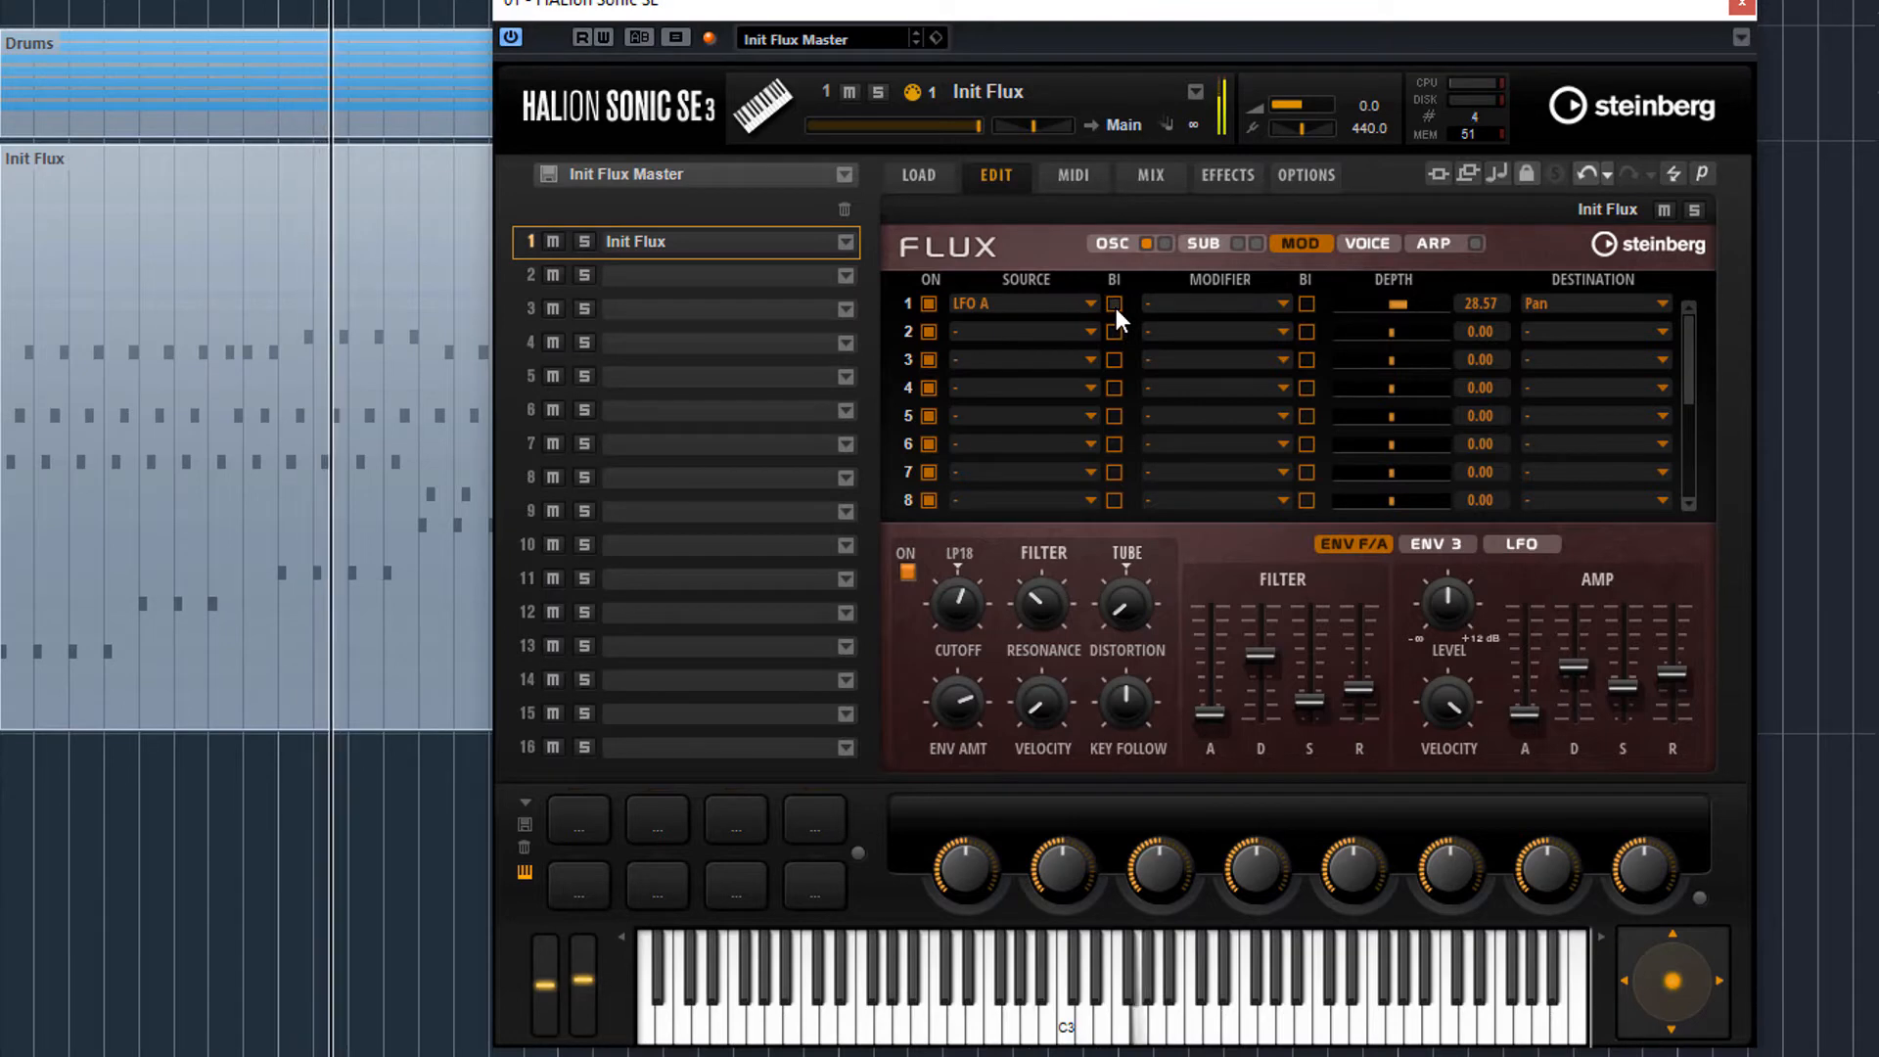
mouse_move(1407, 307)
left_mouse_down()
mouse_move(1442, 307)
mouse_move(1411, 307)
left_mouse_up()
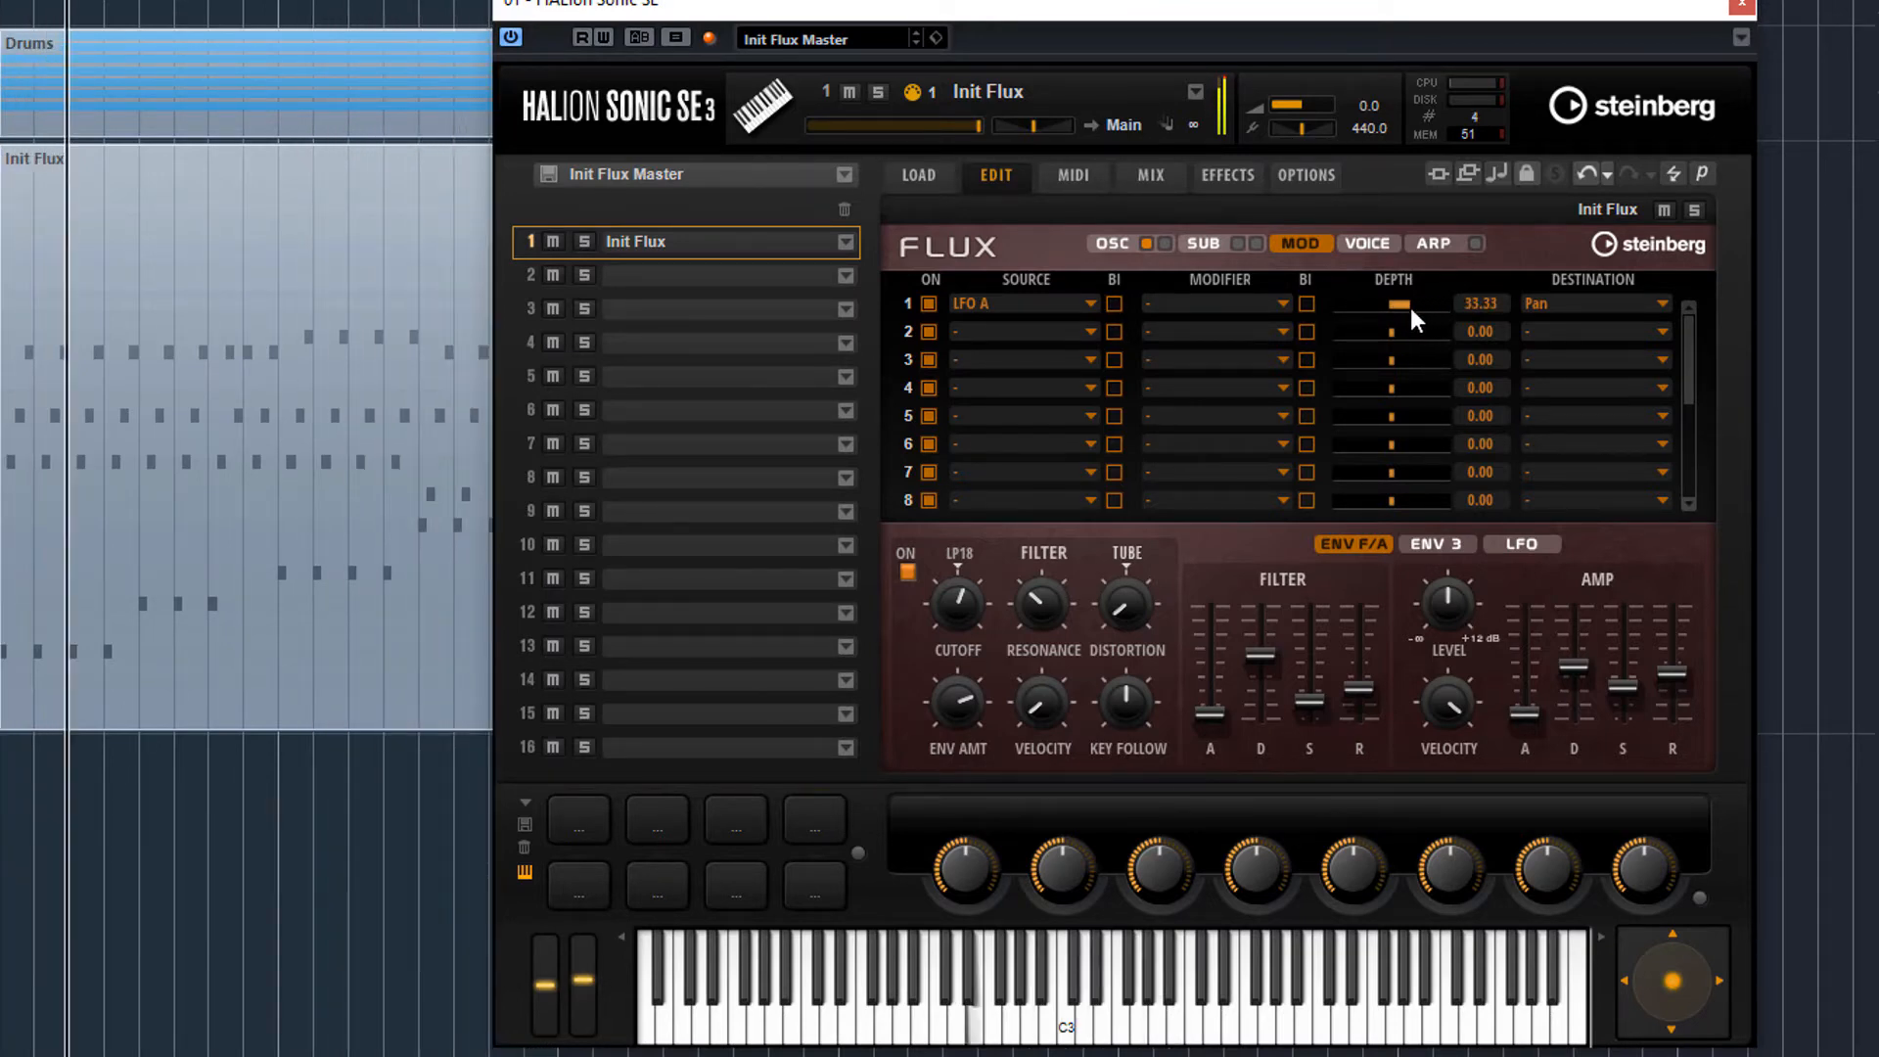
Turn the bipolar option back on for the LFO A source and reduce its pan modulation depth to 16.67.
left_click(1117, 305)
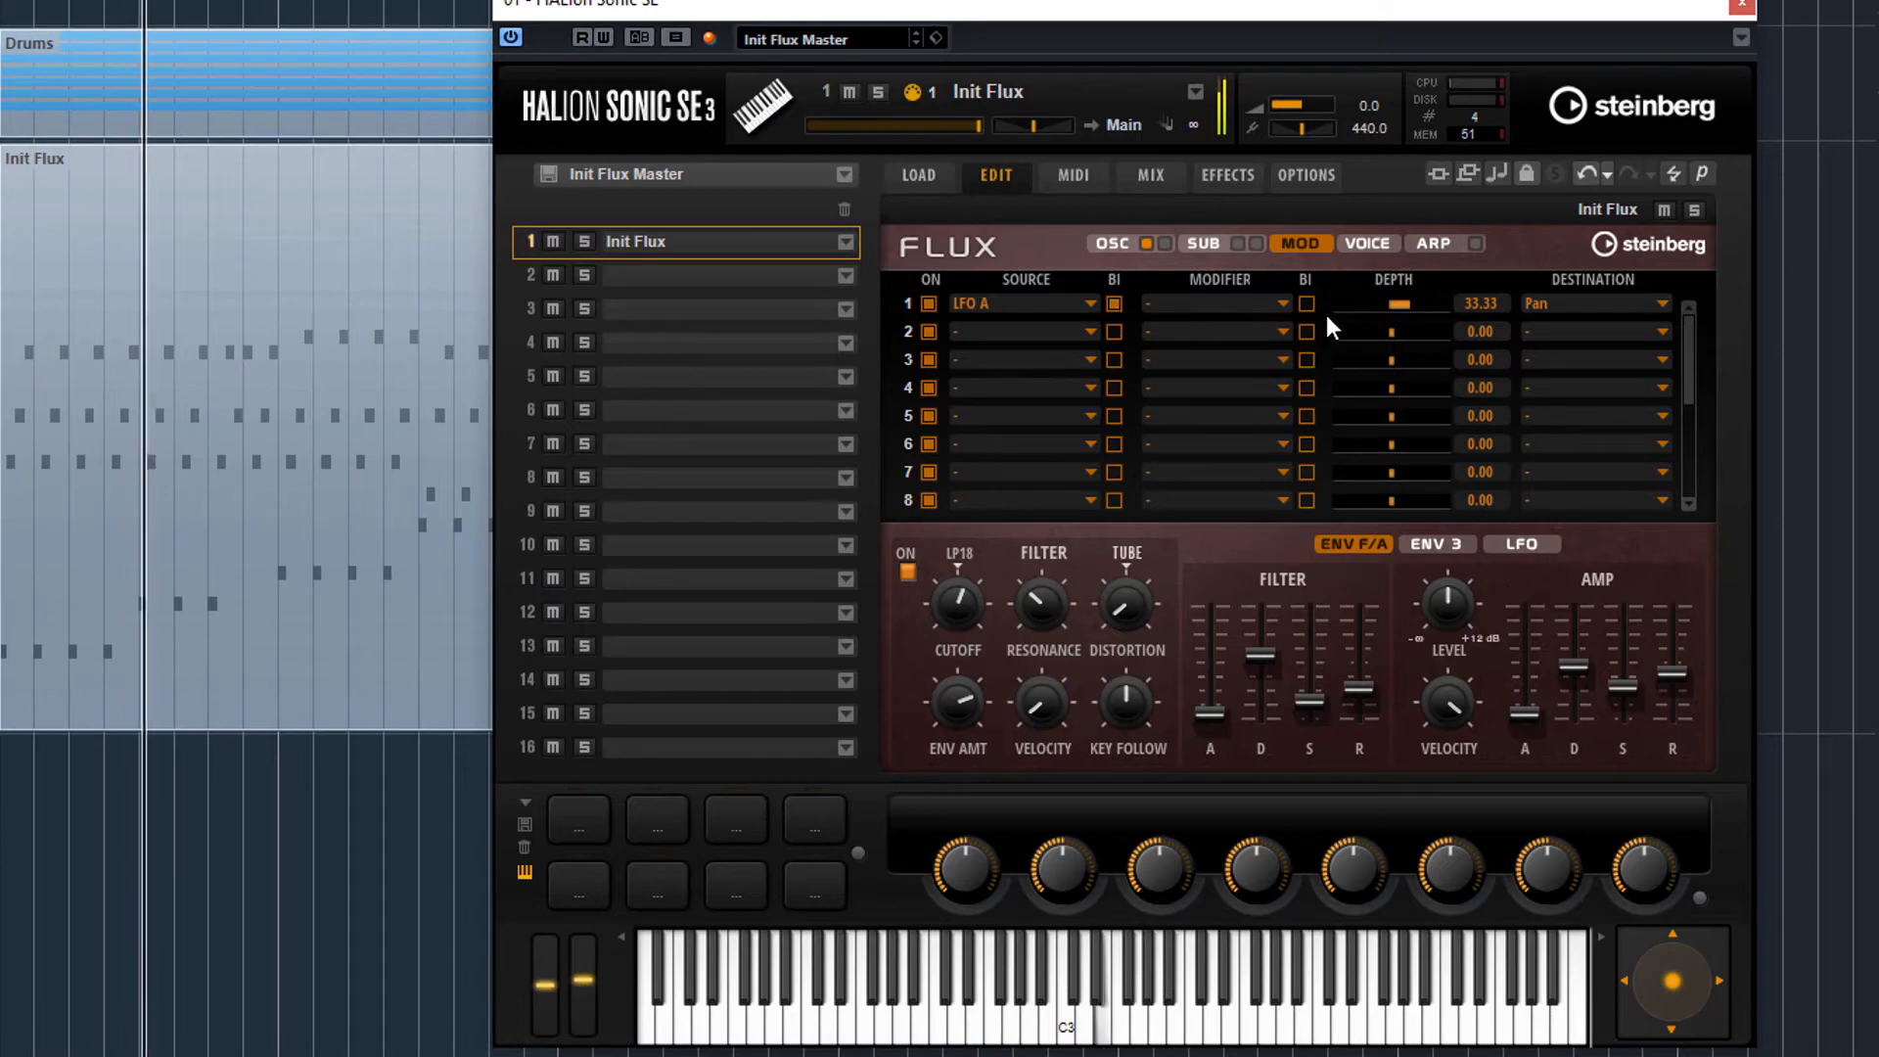
left_click(1403, 307)
left_click_drag(1401, 308, 1399, 308)
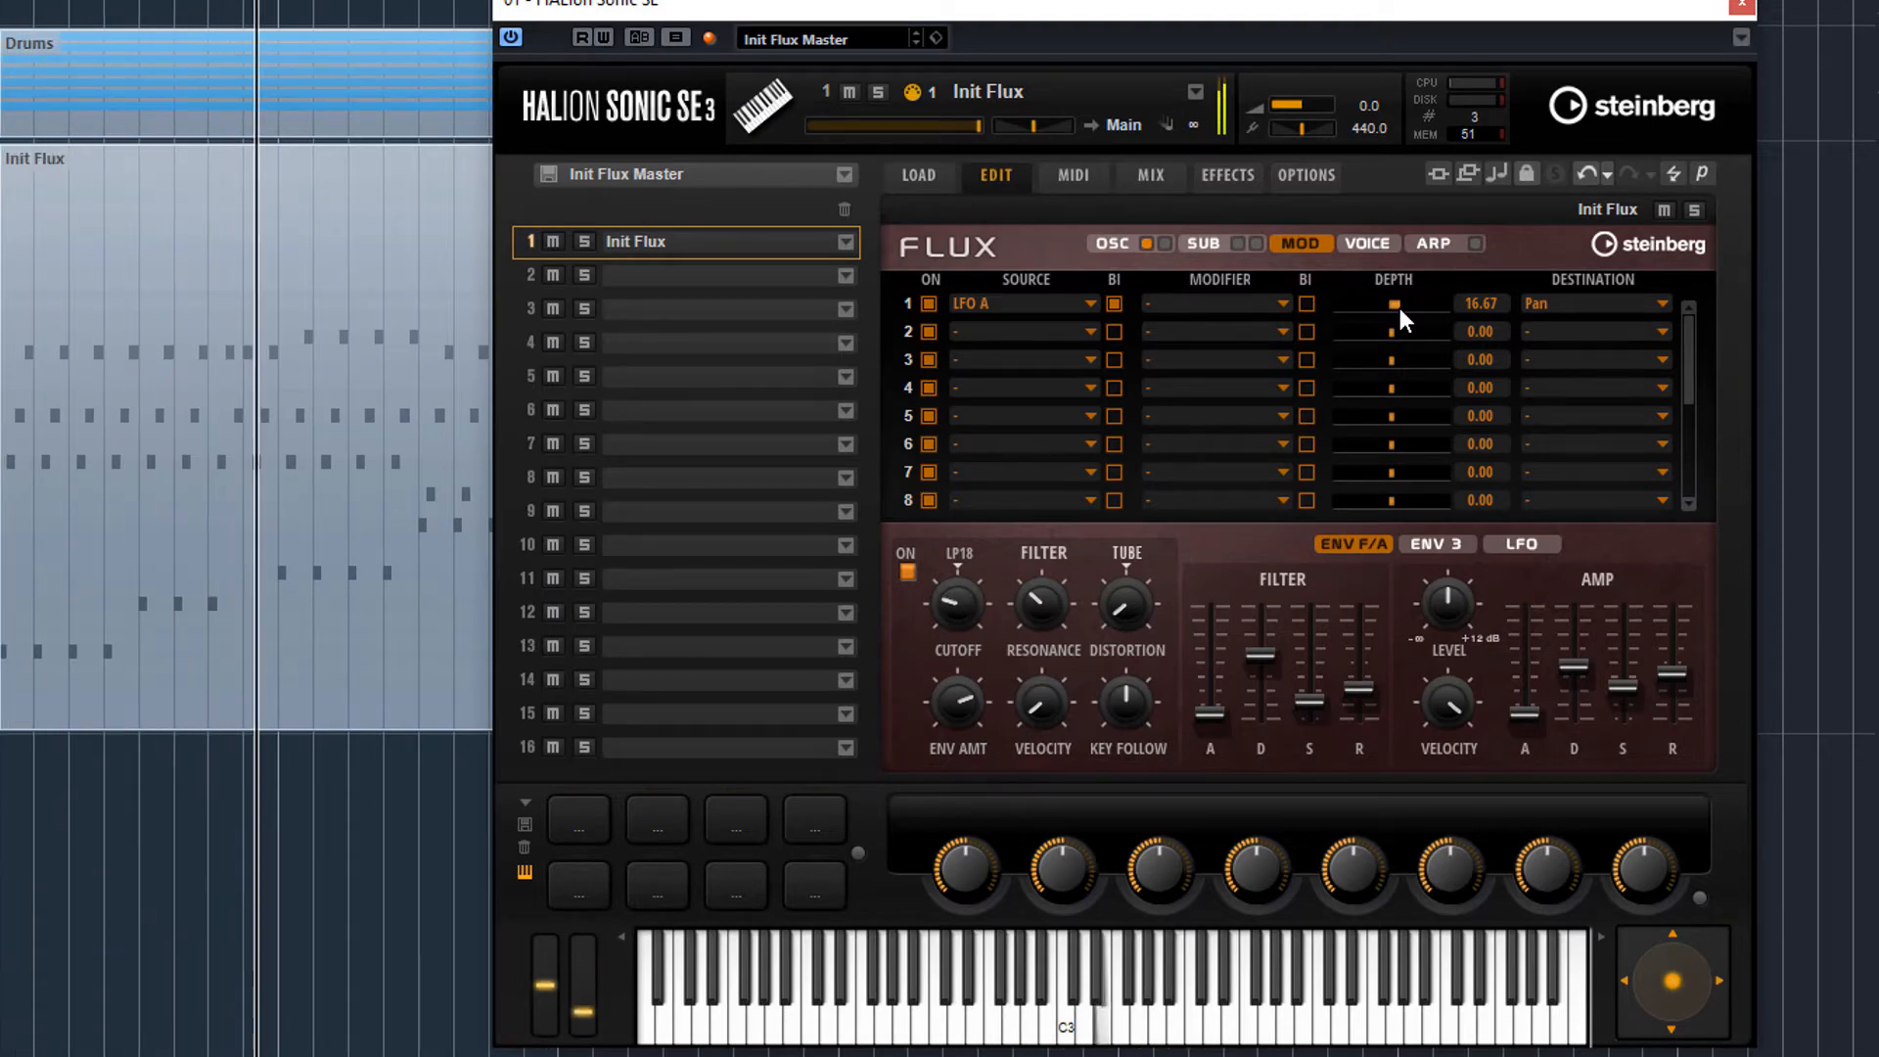
Sweep the first oscillator's formant shift up to 41.0 during playback, and bring it back down to slightly below centre.
left_click(1100, 245)
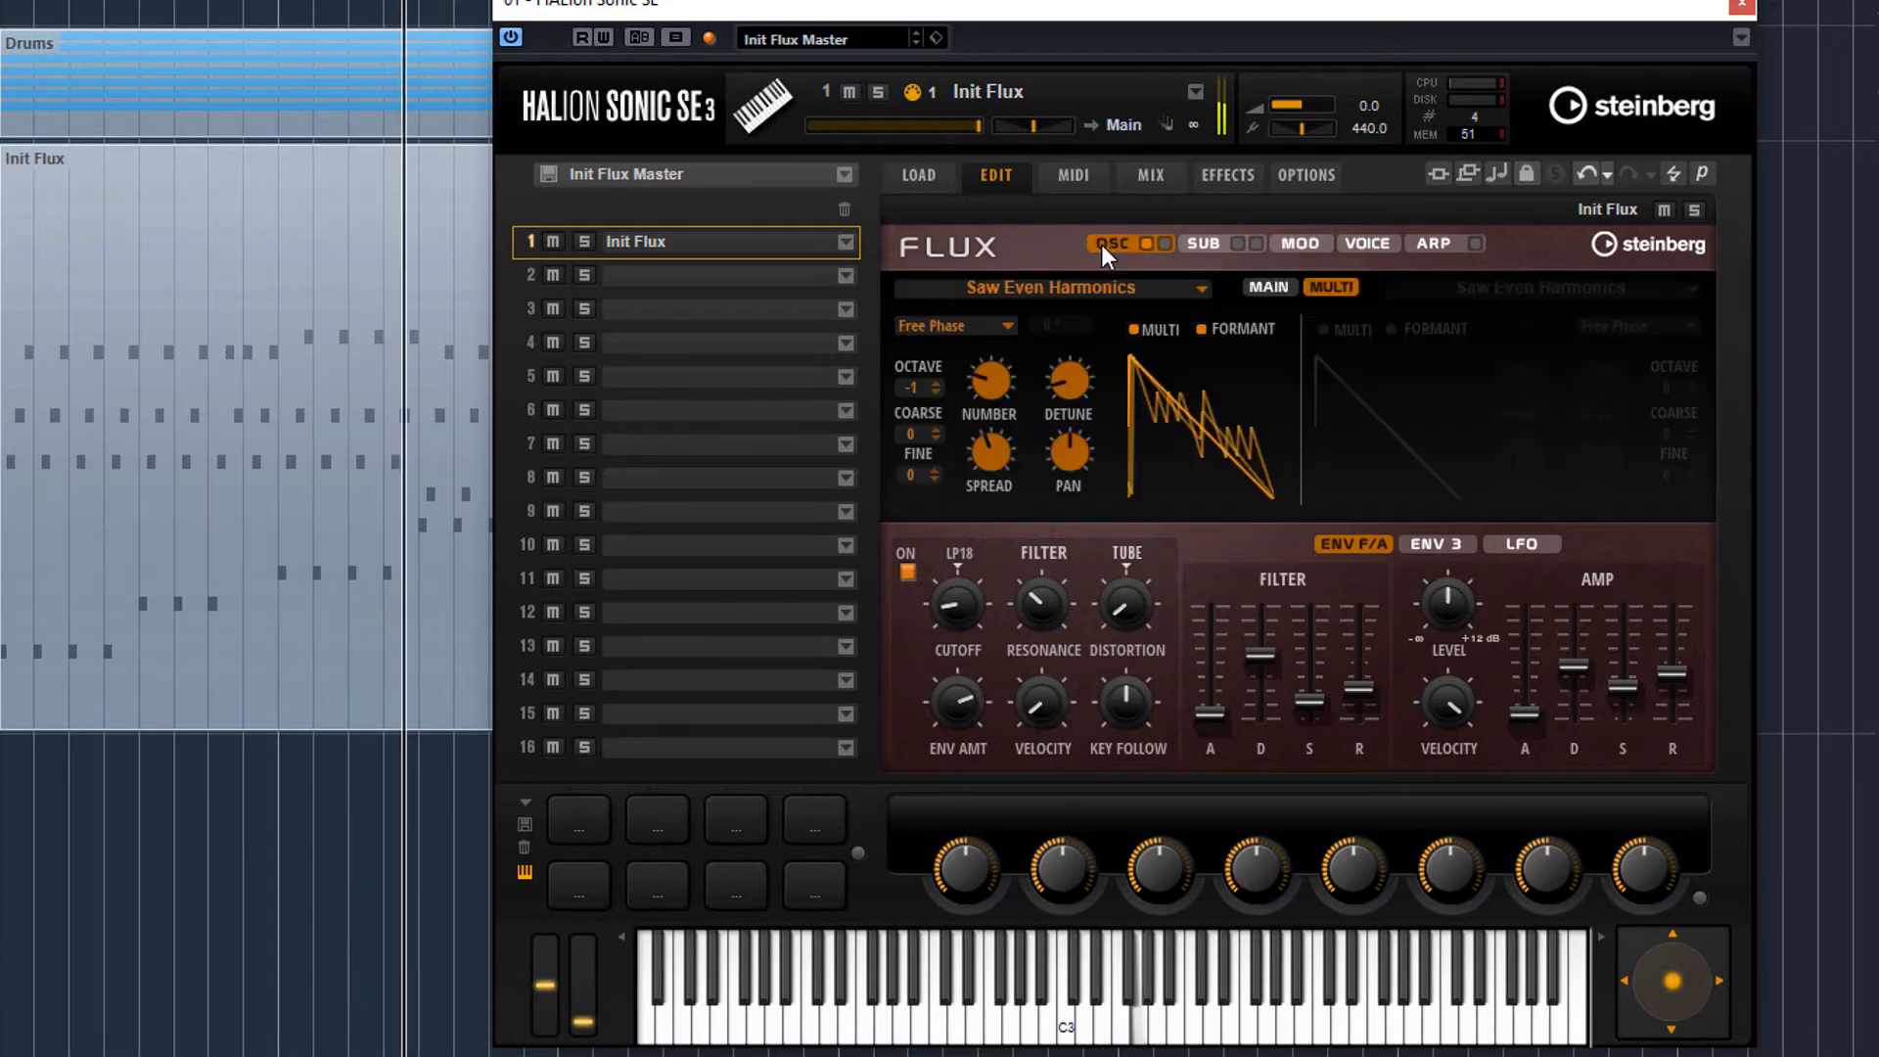
left_click(1265, 290)
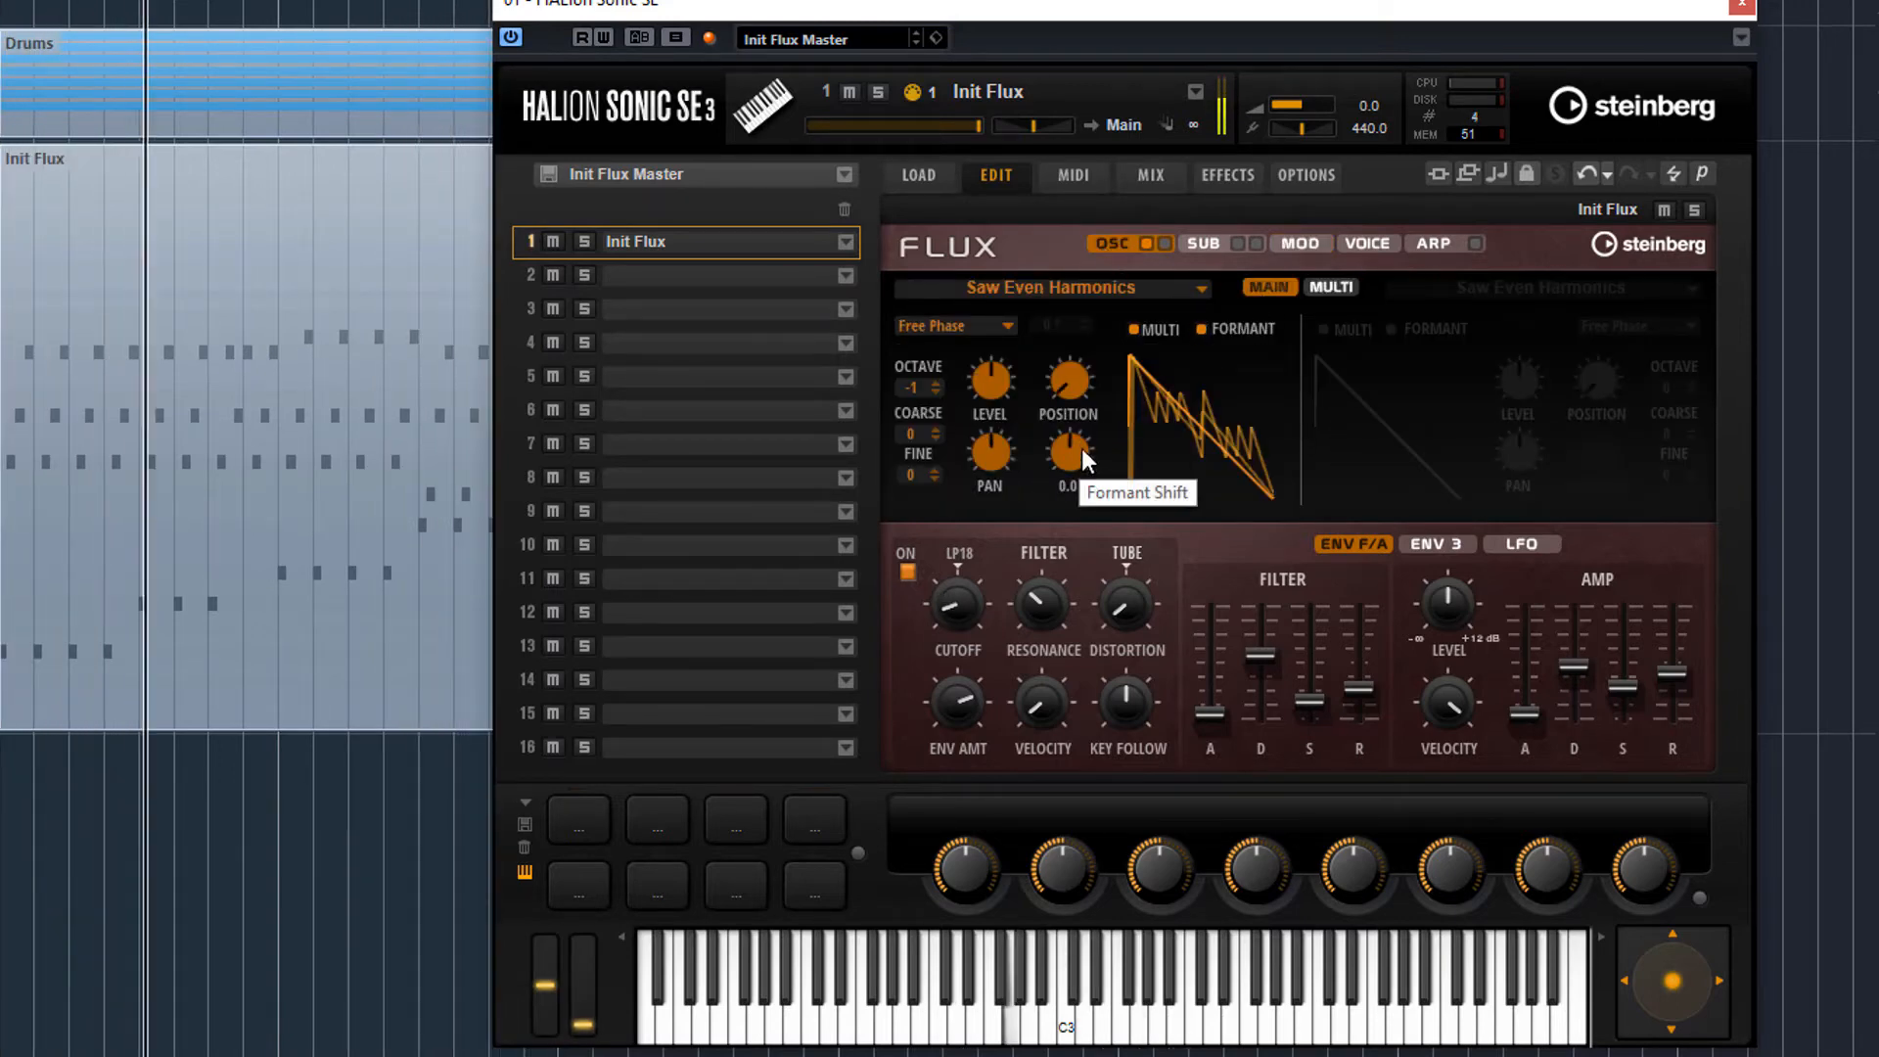
left_click_drag(1082, 461, 1088, 350)
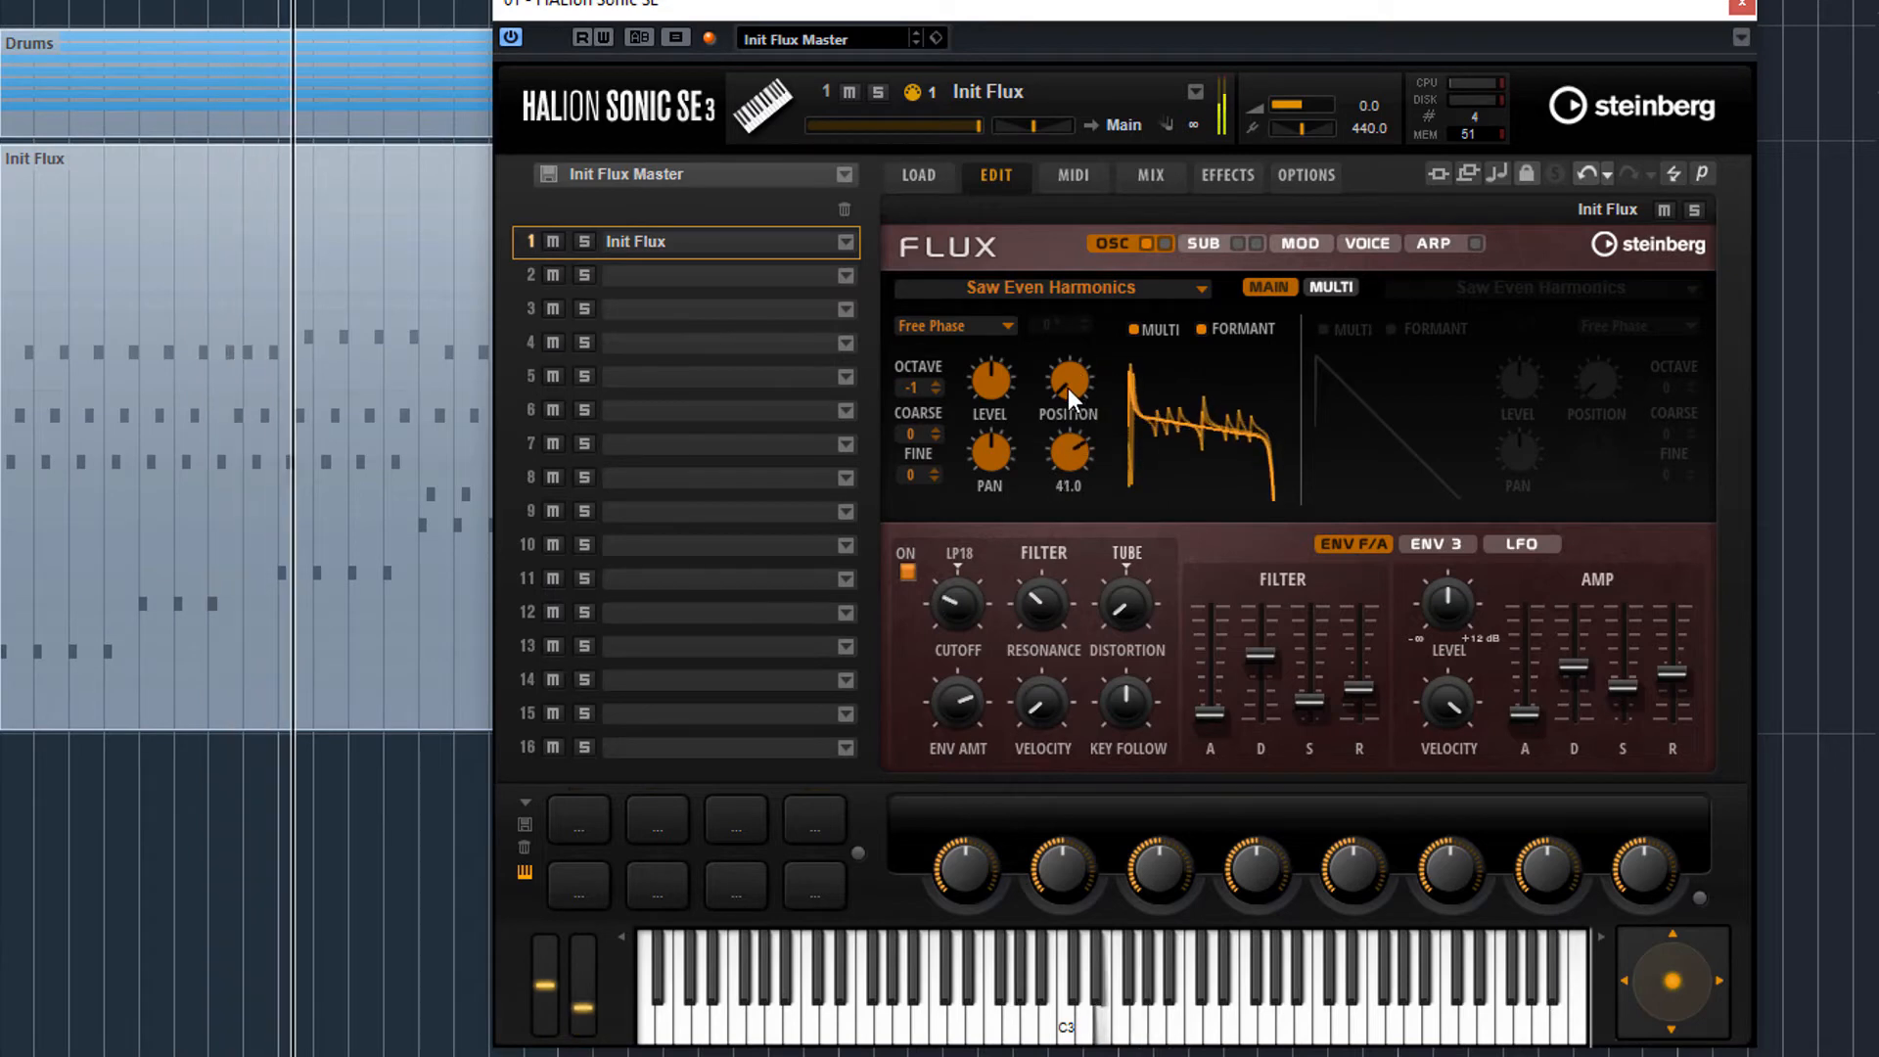
left_click_drag(1057, 442, 967, 374)
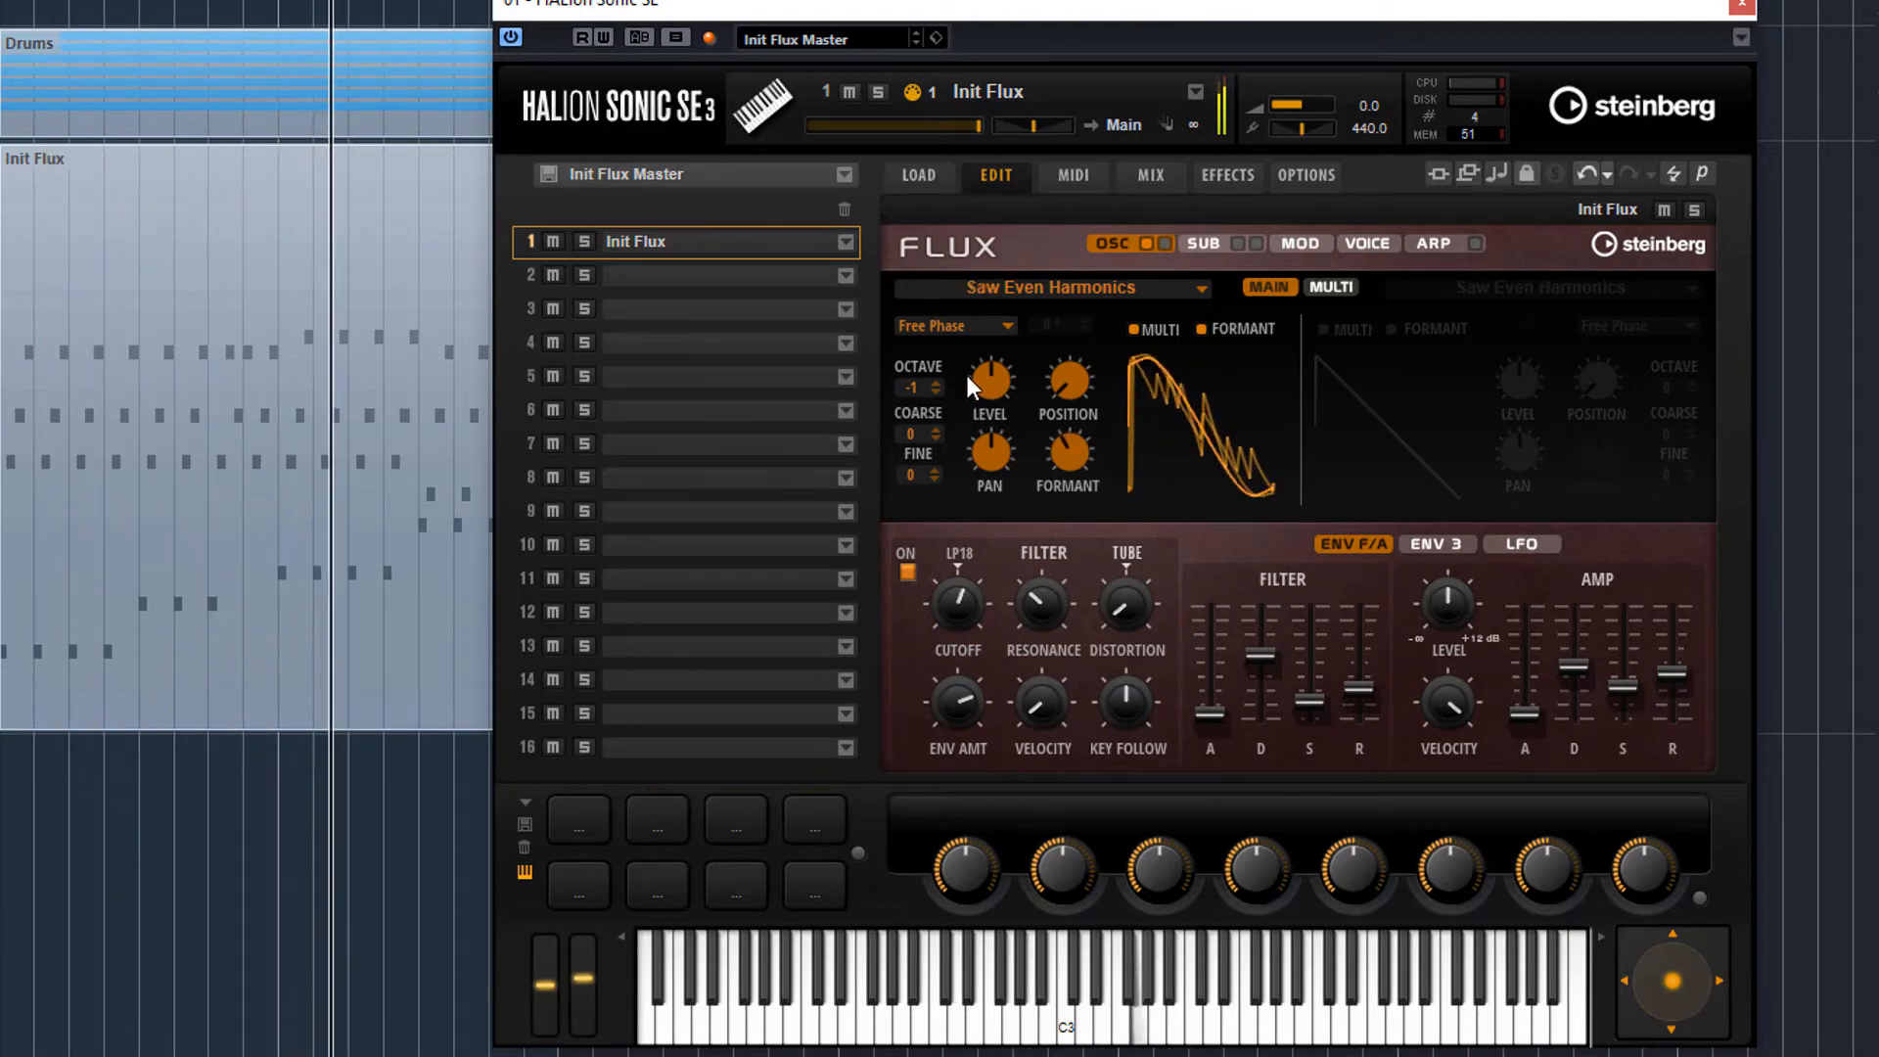
Route LFO B to WT 1 Formant Shift in the second modulation matrix row with a depth of 40.48.
left_click(1309, 245)
left_click(990, 331)
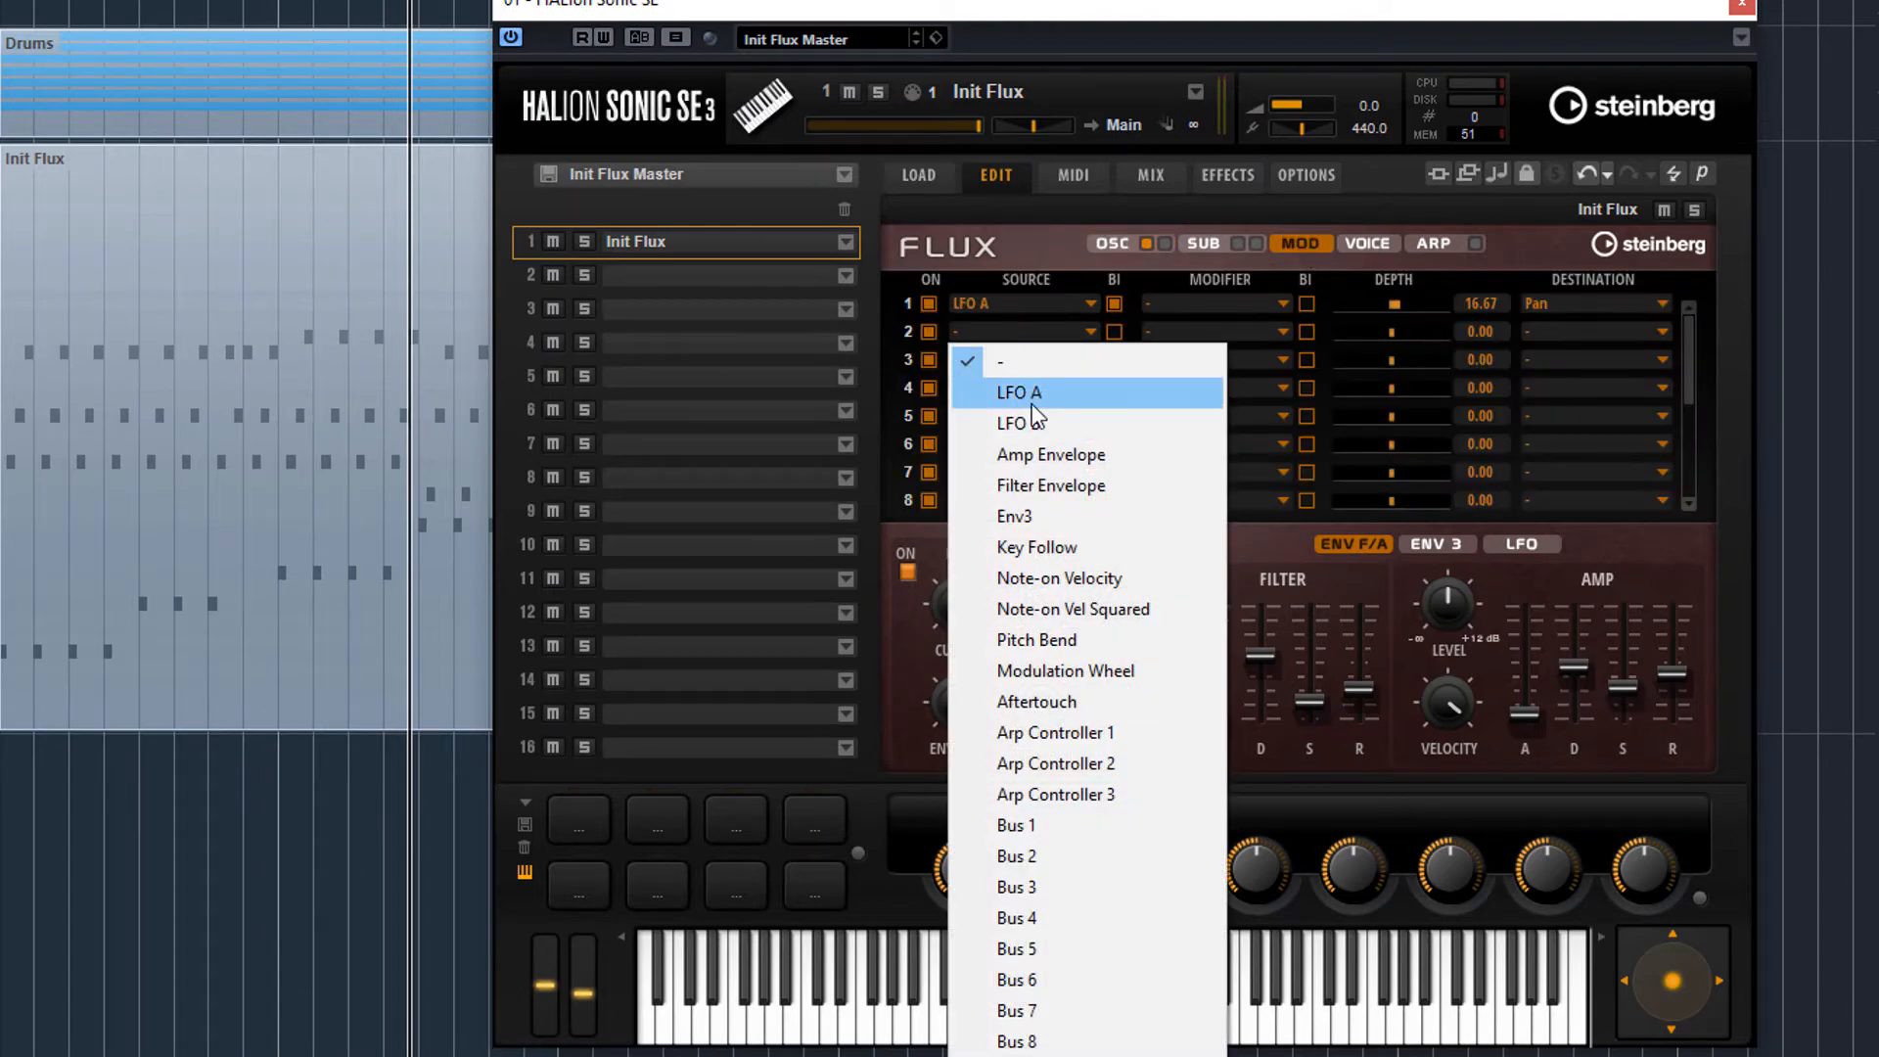
left_click(983, 423)
left_click_drag(1408, 340, 1402, 335)
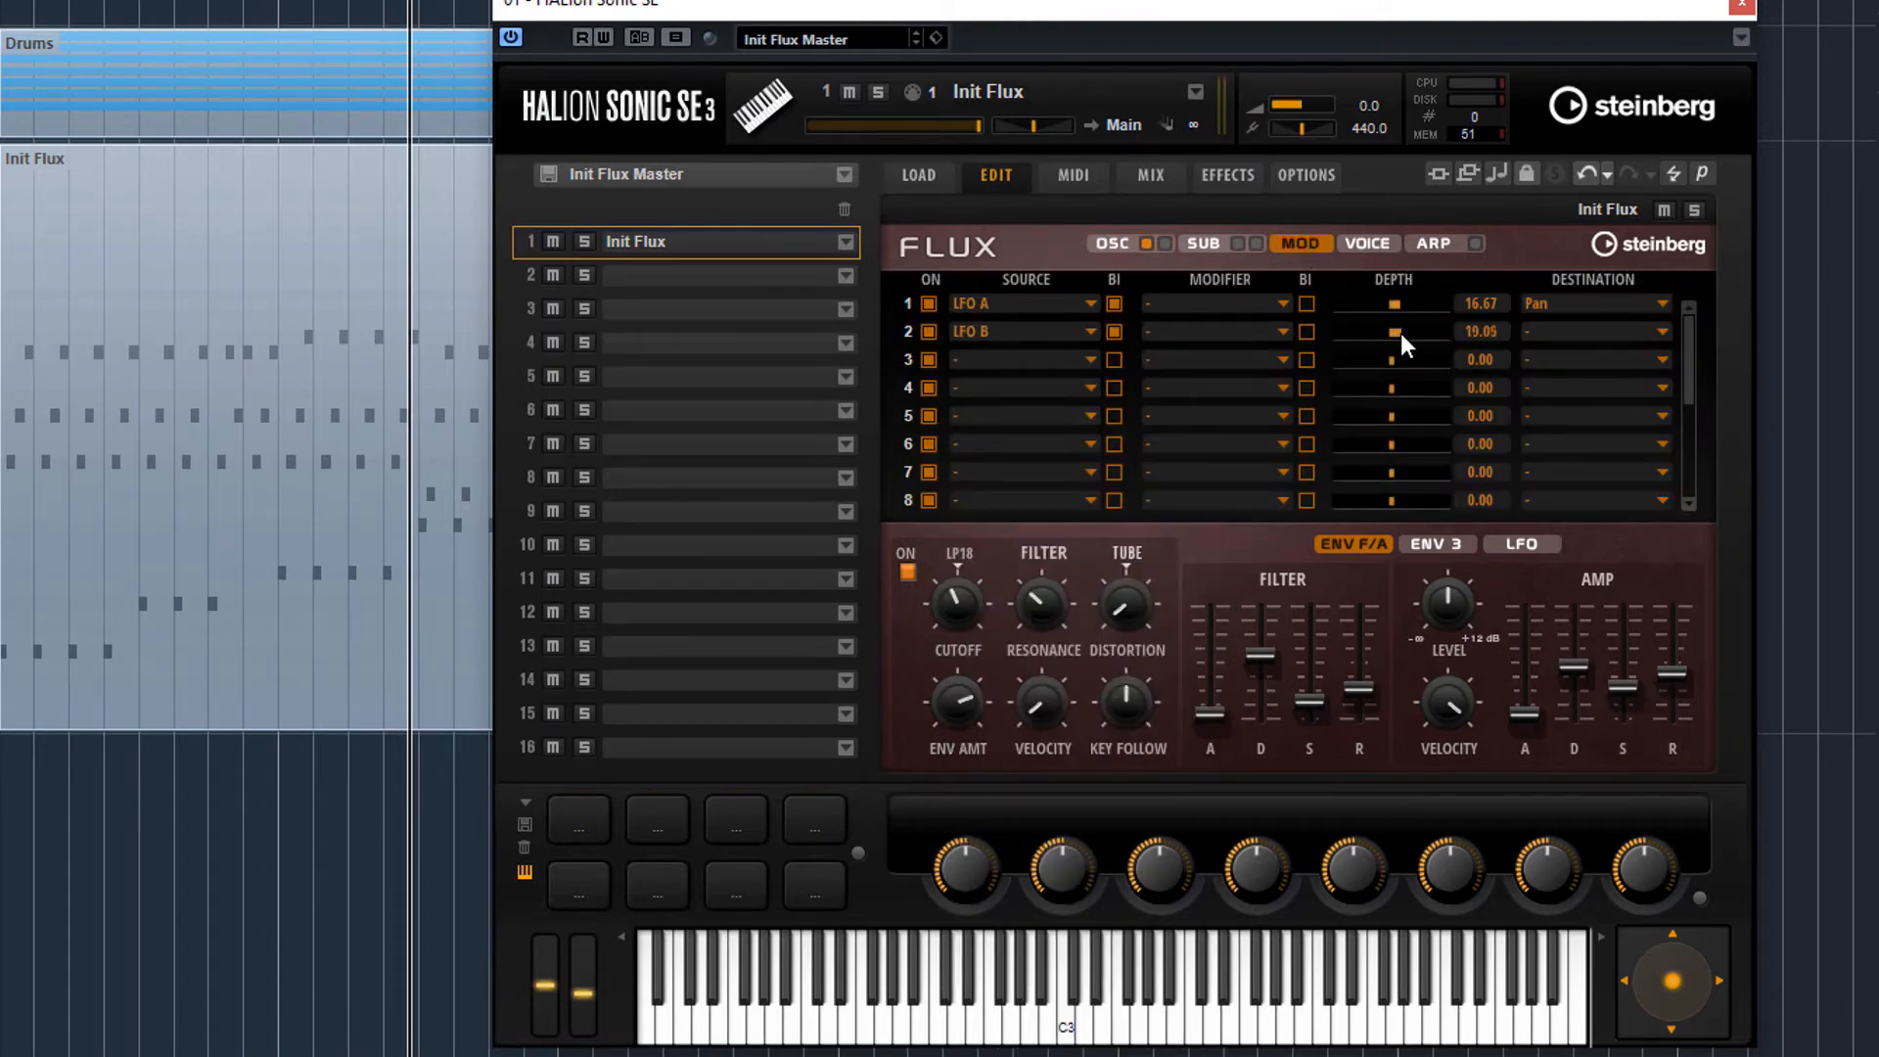
left_click(1557, 340)
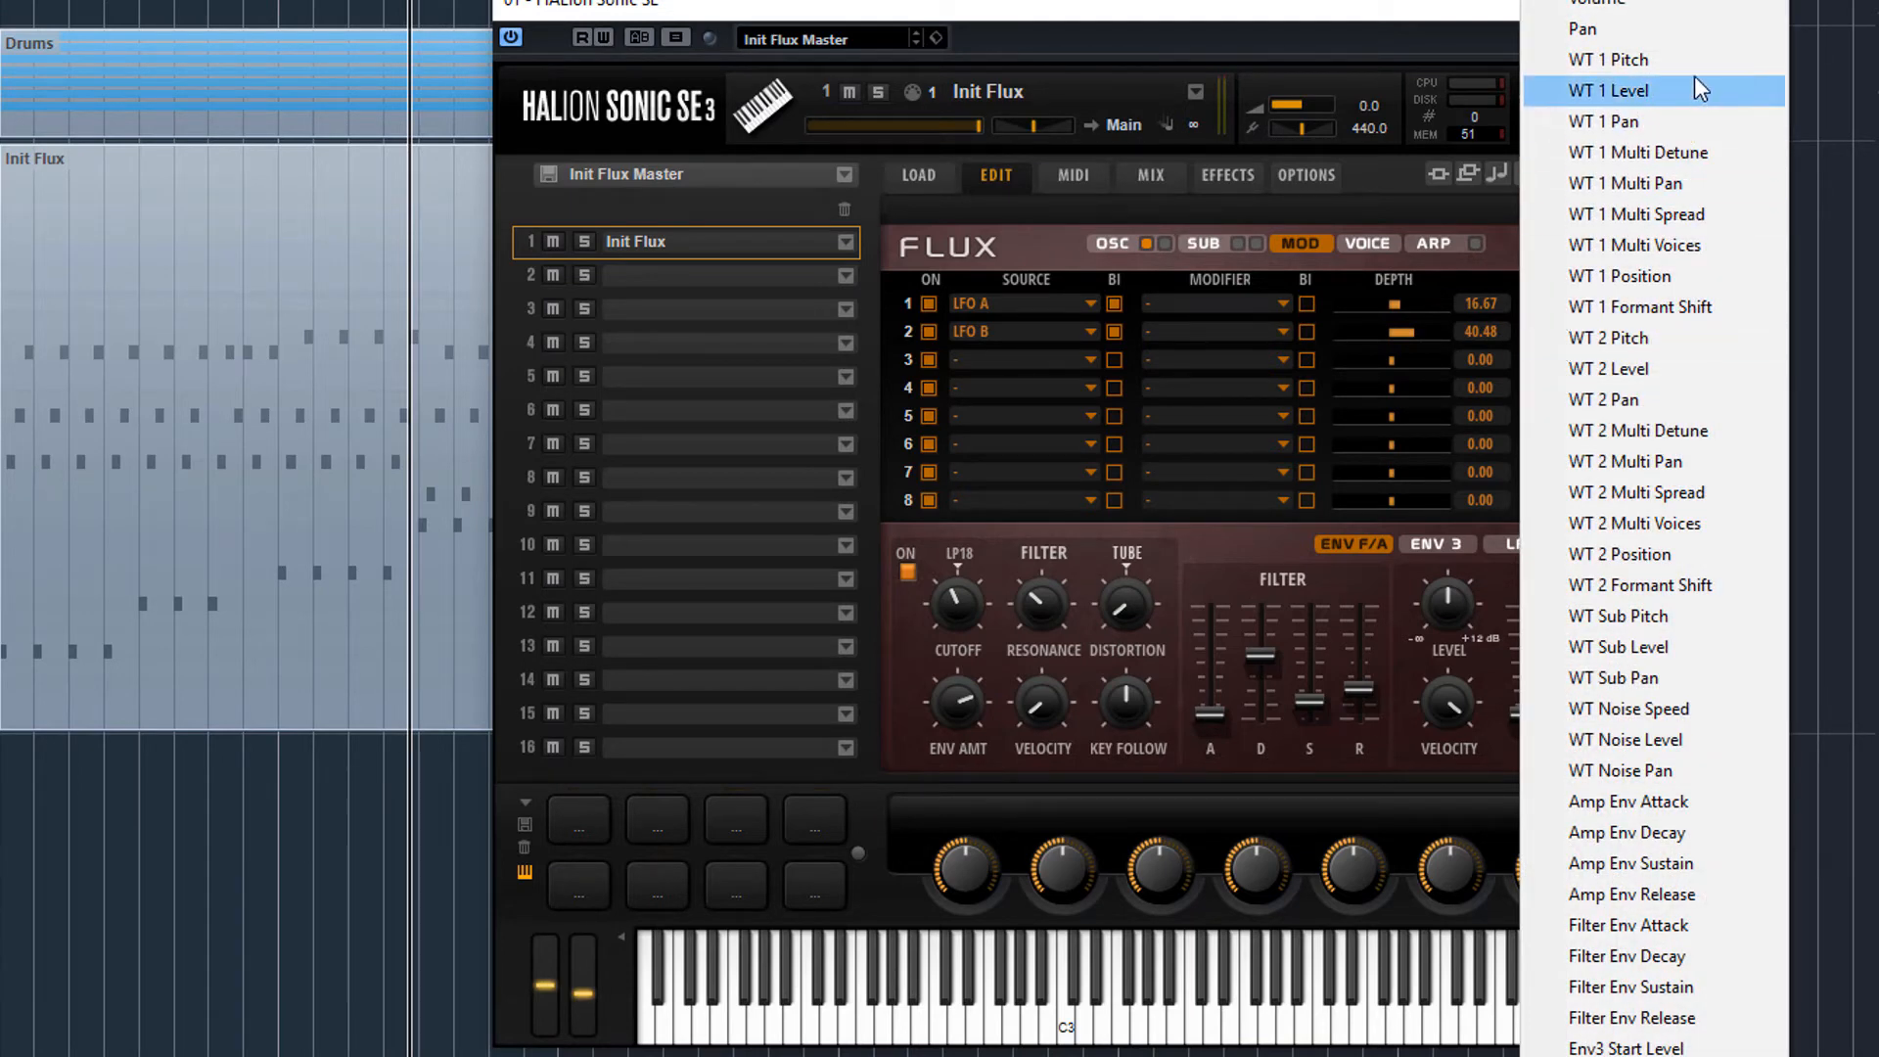
left_click(1690, 309)
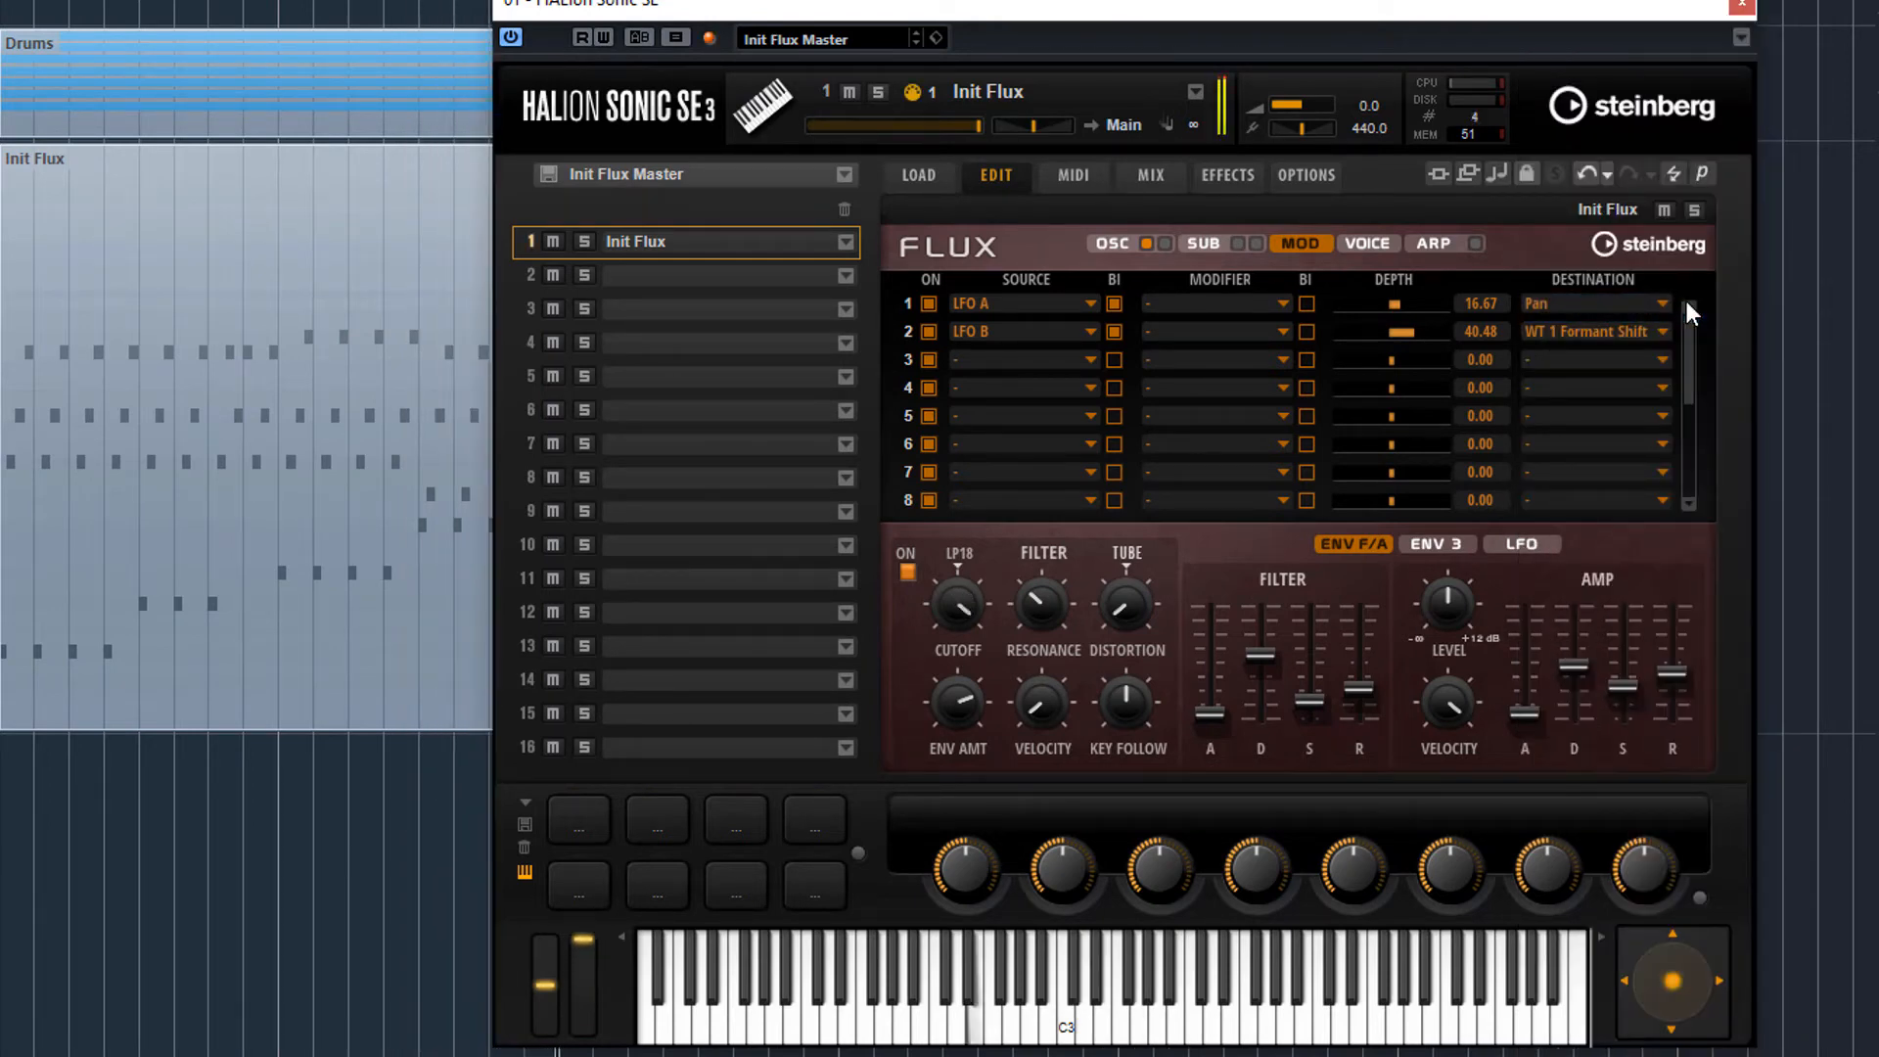
Compare LFO B's formant modulation with bipolar off and on during playback, and stop the playback.
left_click(1118, 329)
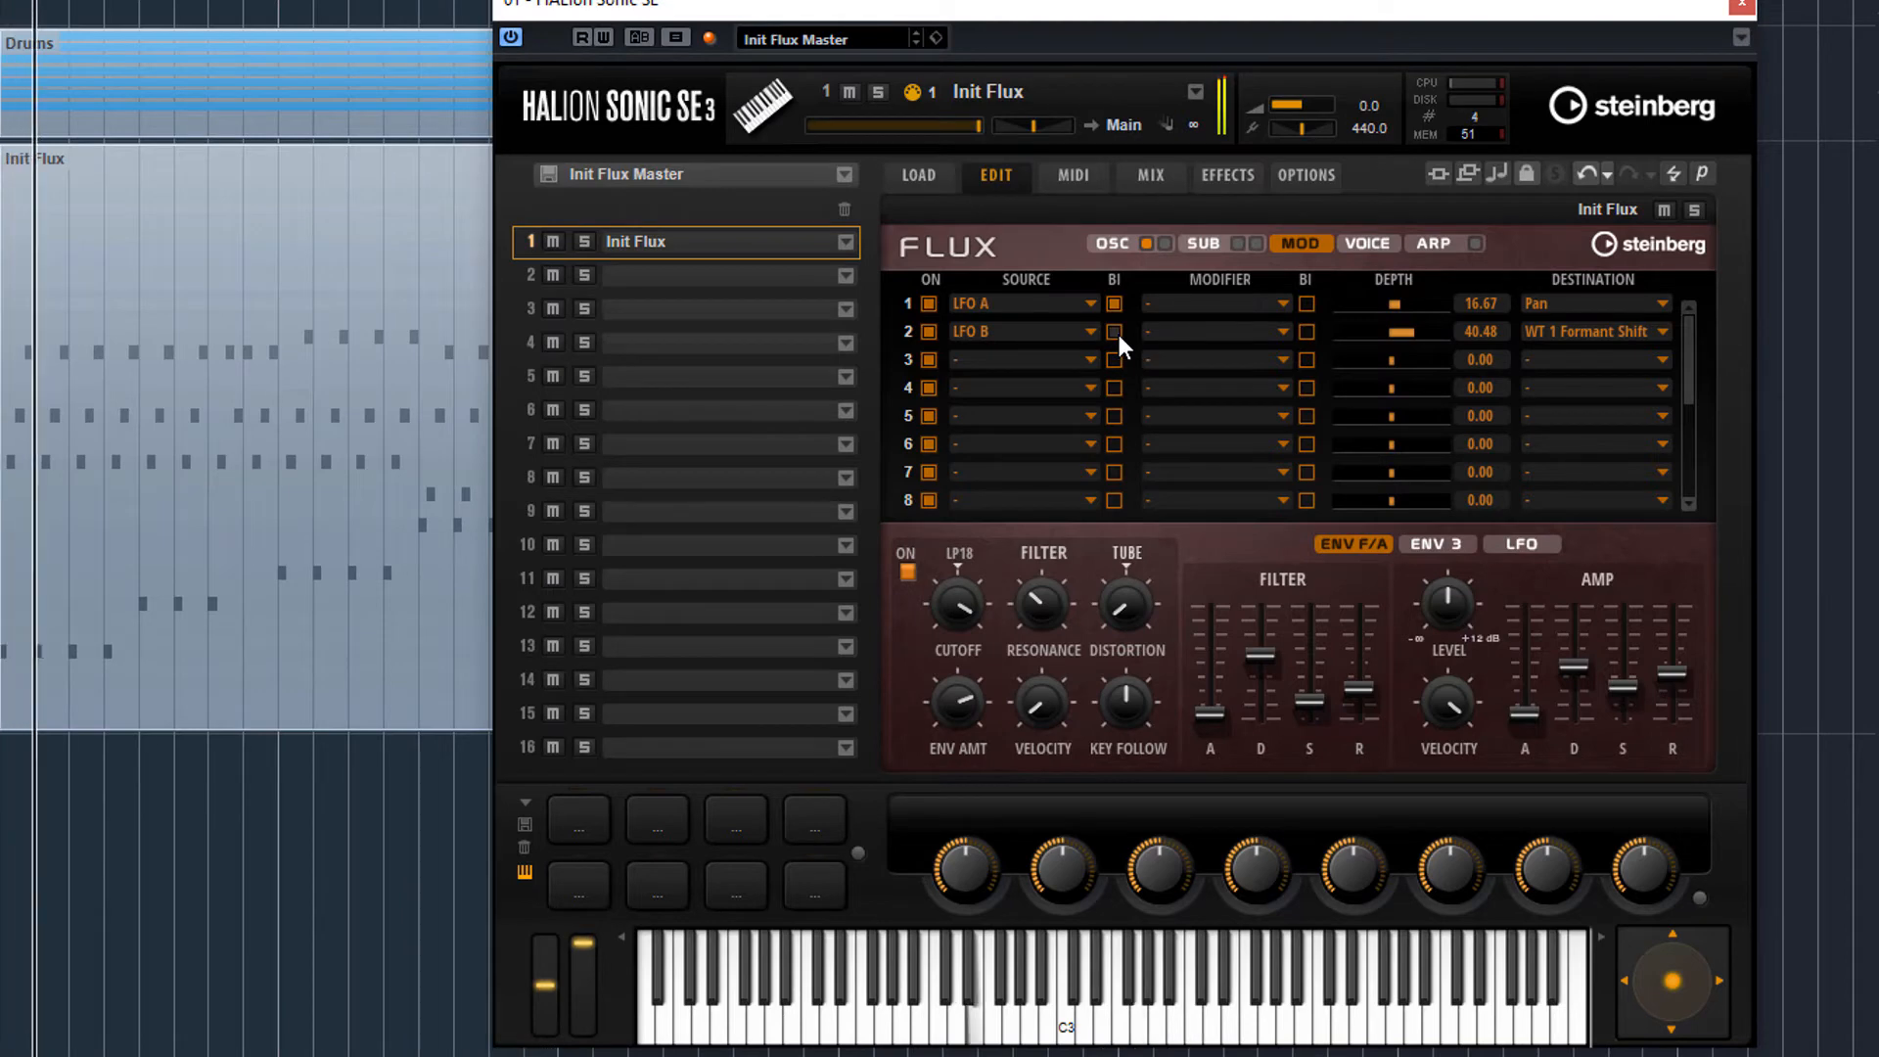
left_click(1115, 332)
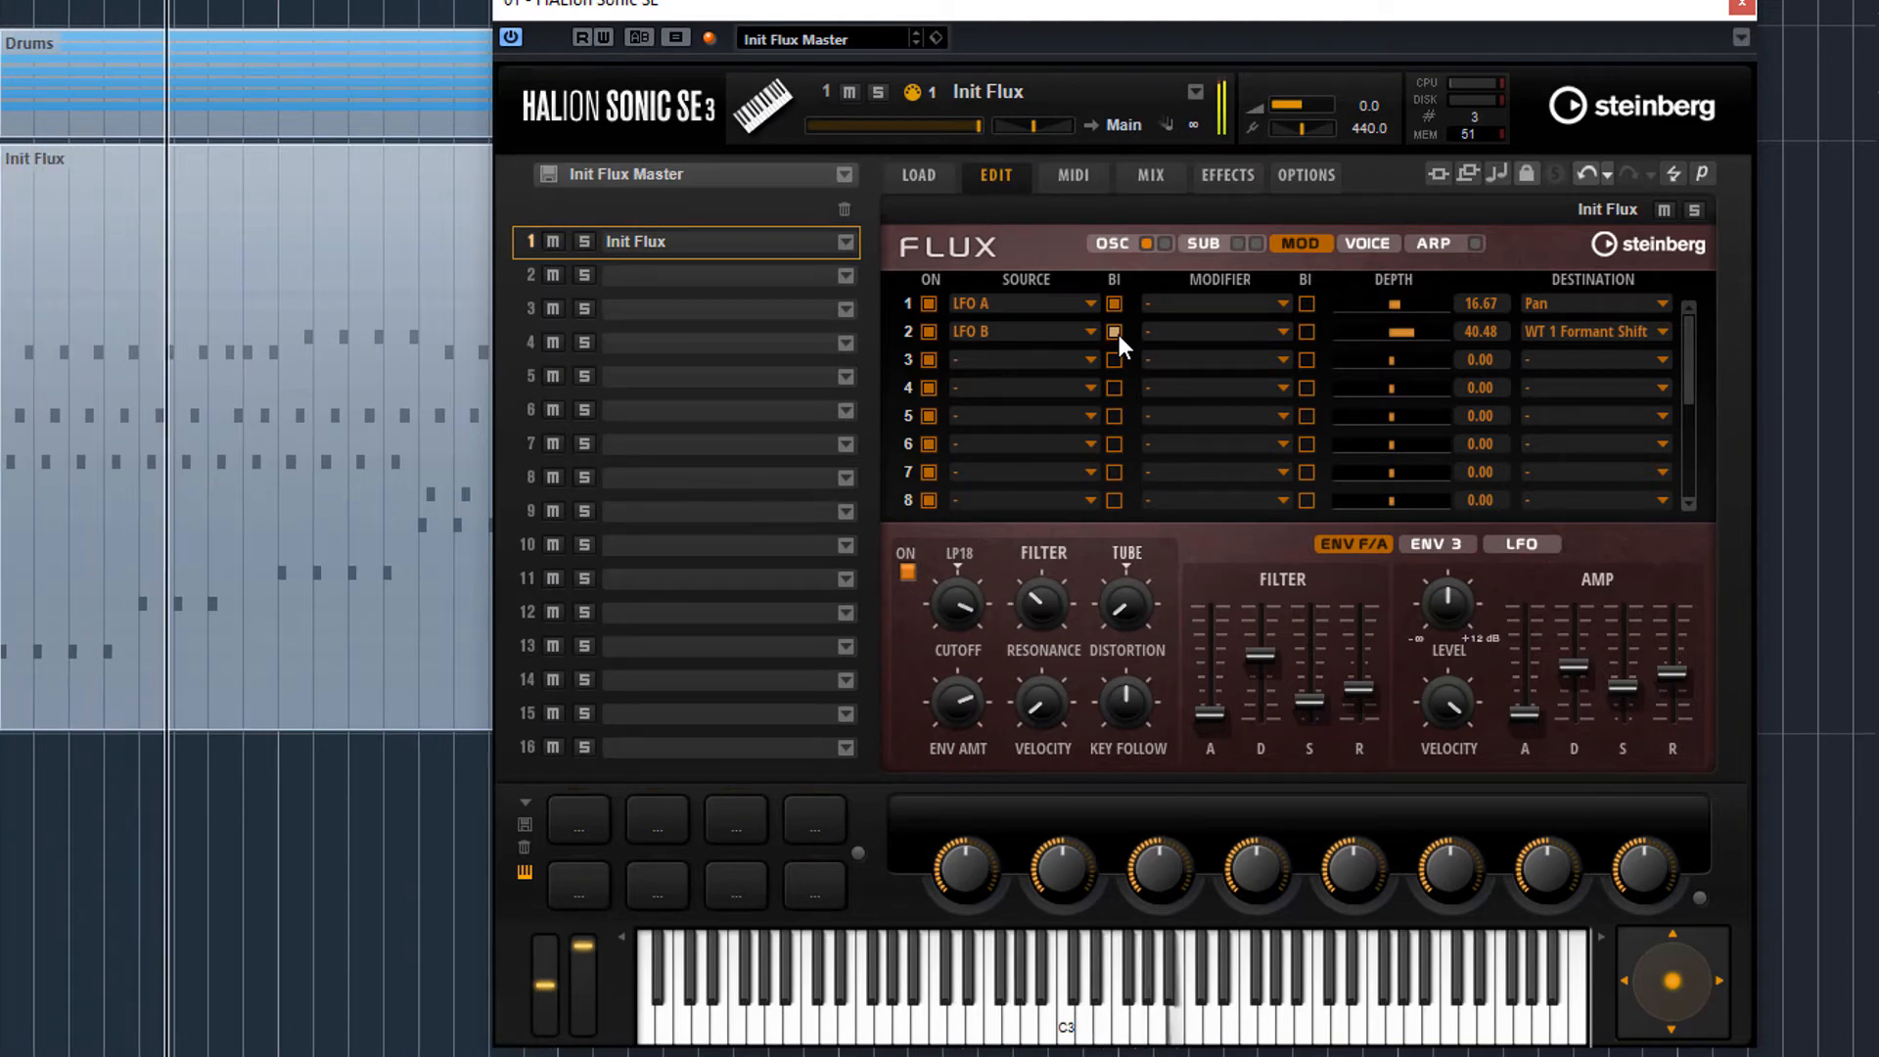
key("space")
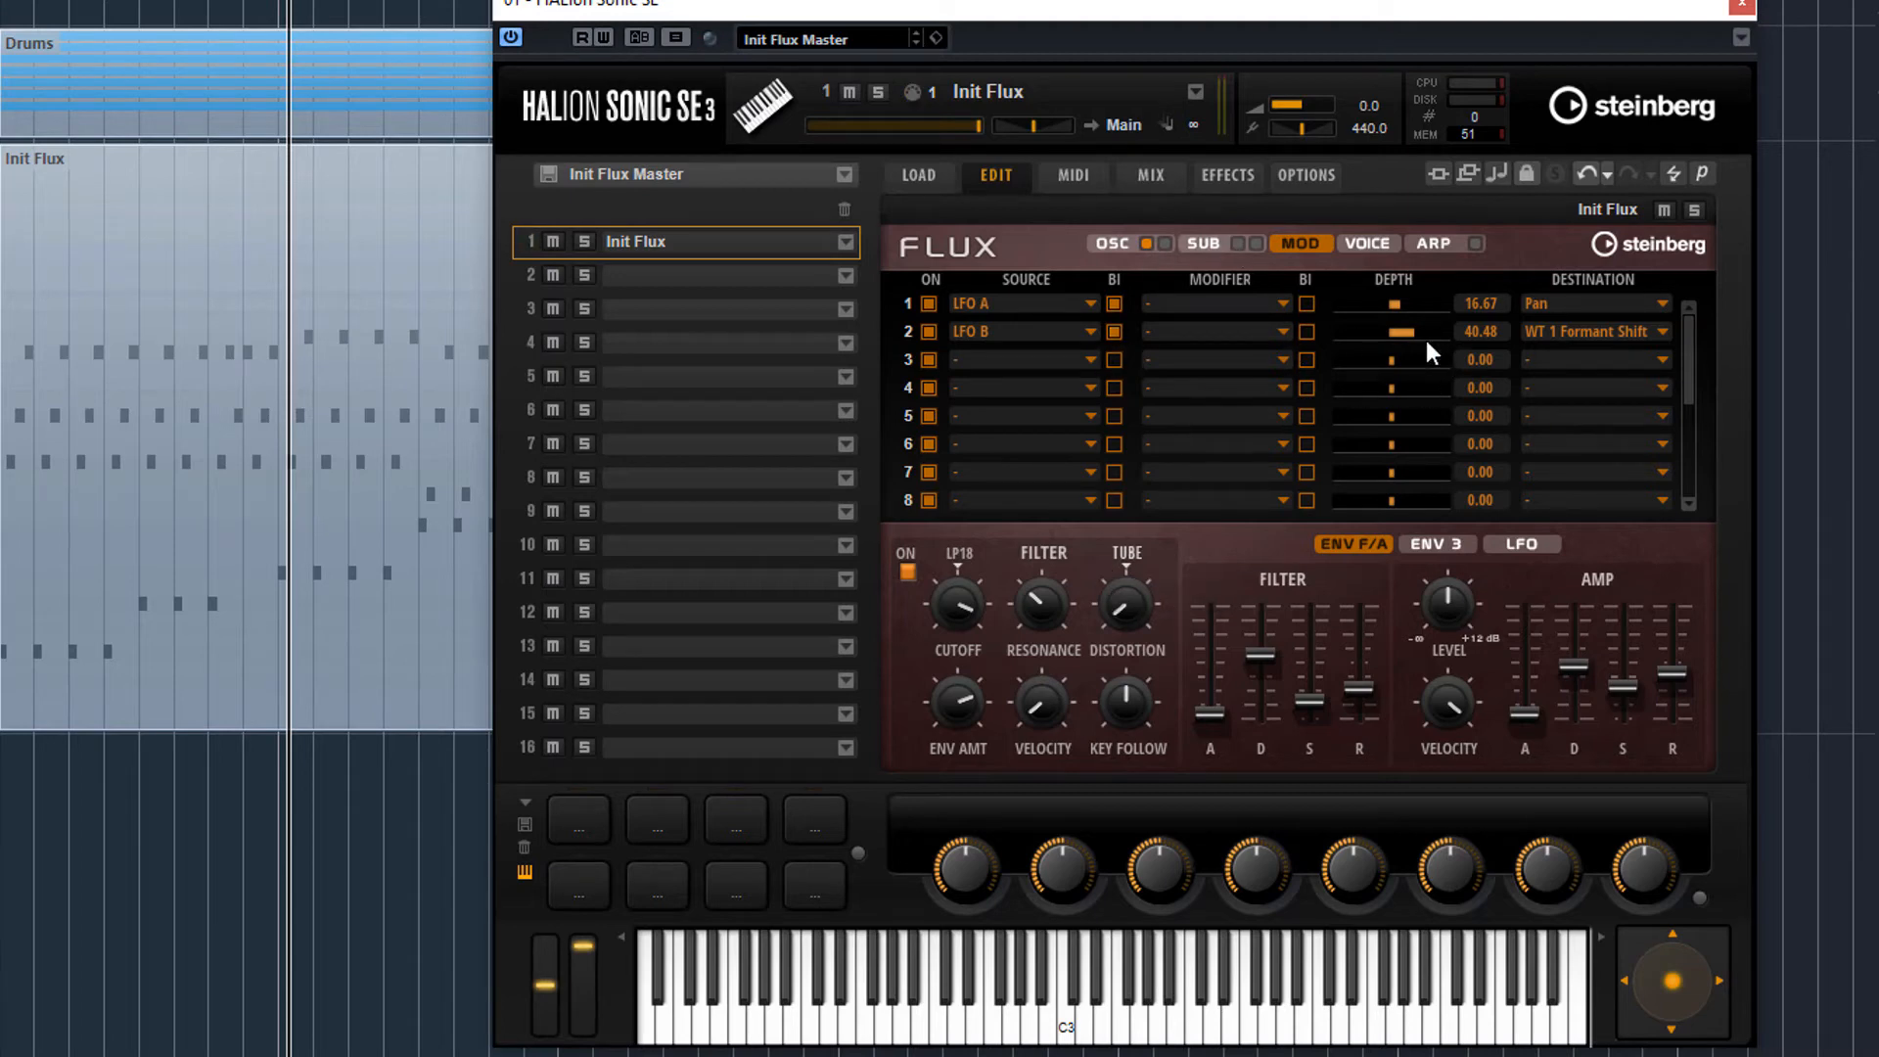
Restart playback, lower LFO B's formant shift modulation depth to 19.05, and check the effect on the oscillator waveform.
key("space")
left_click(1113, 244)
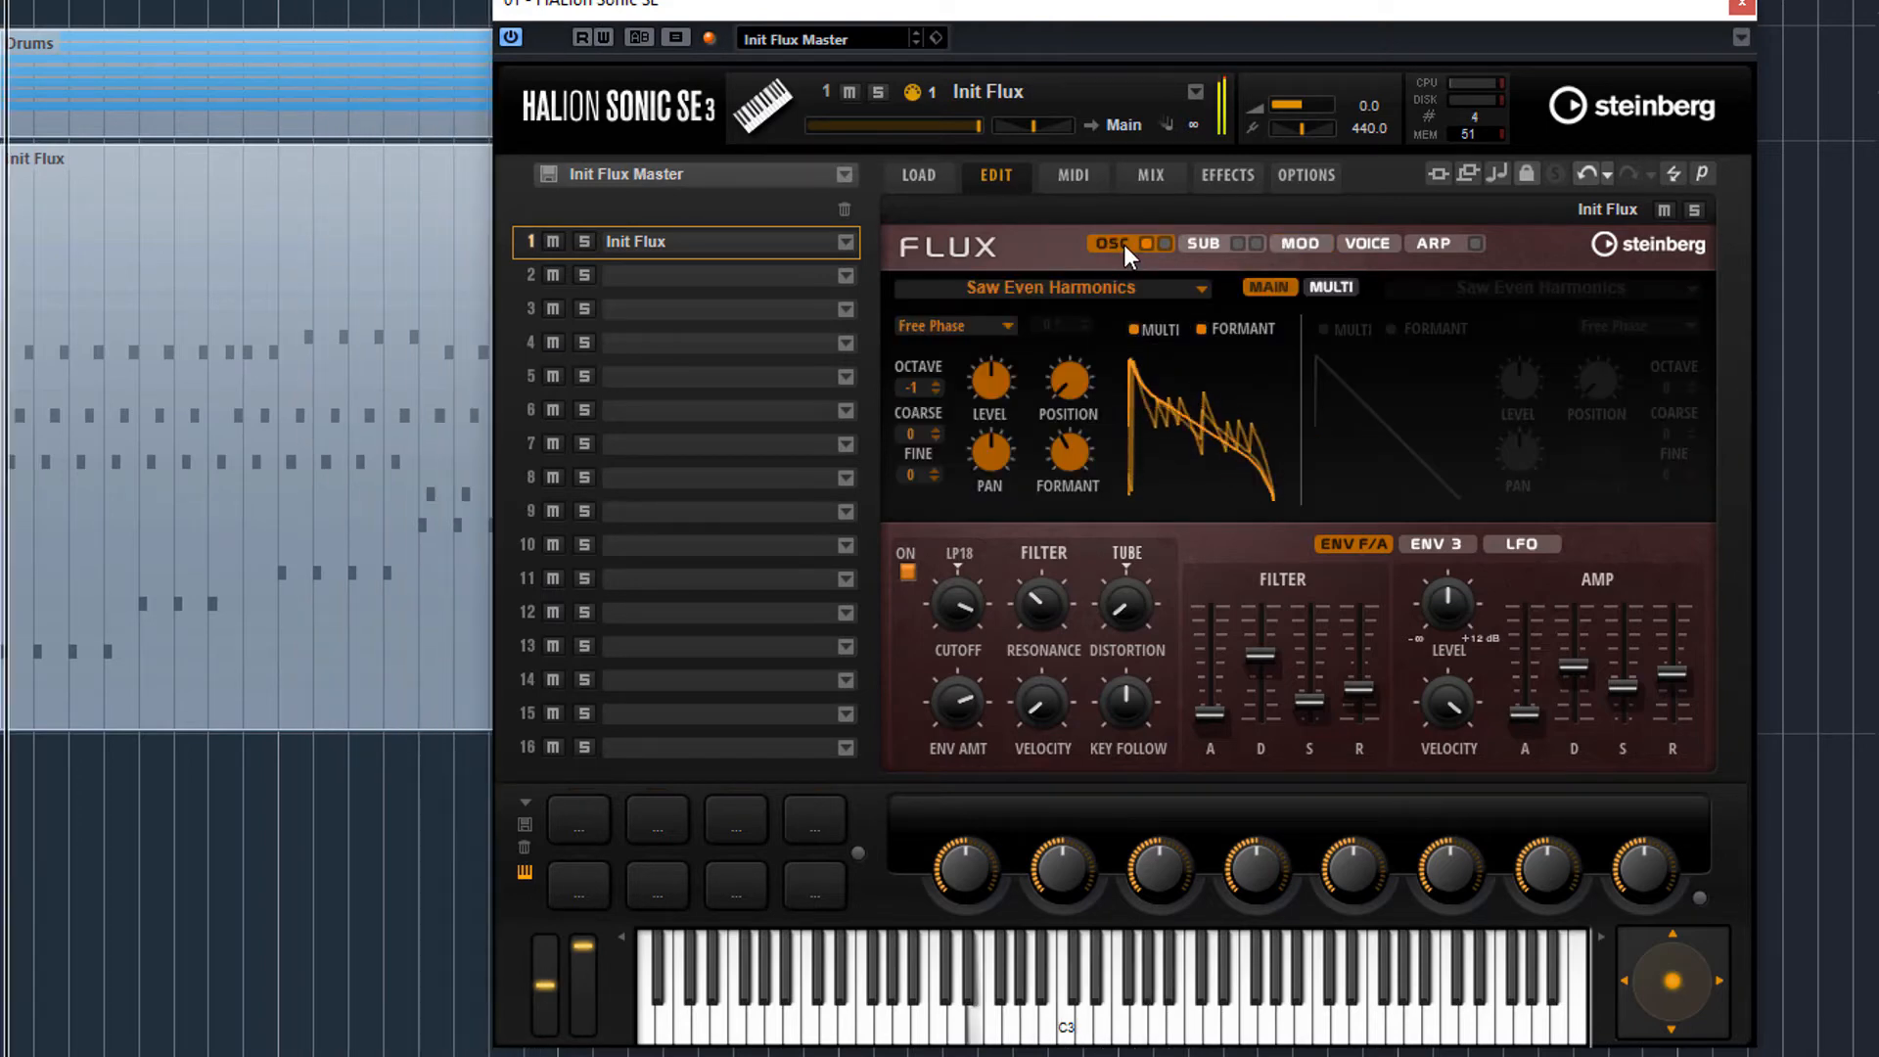
left_click(1300, 244)
left_click_drag(1430, 331, 1403, 333)
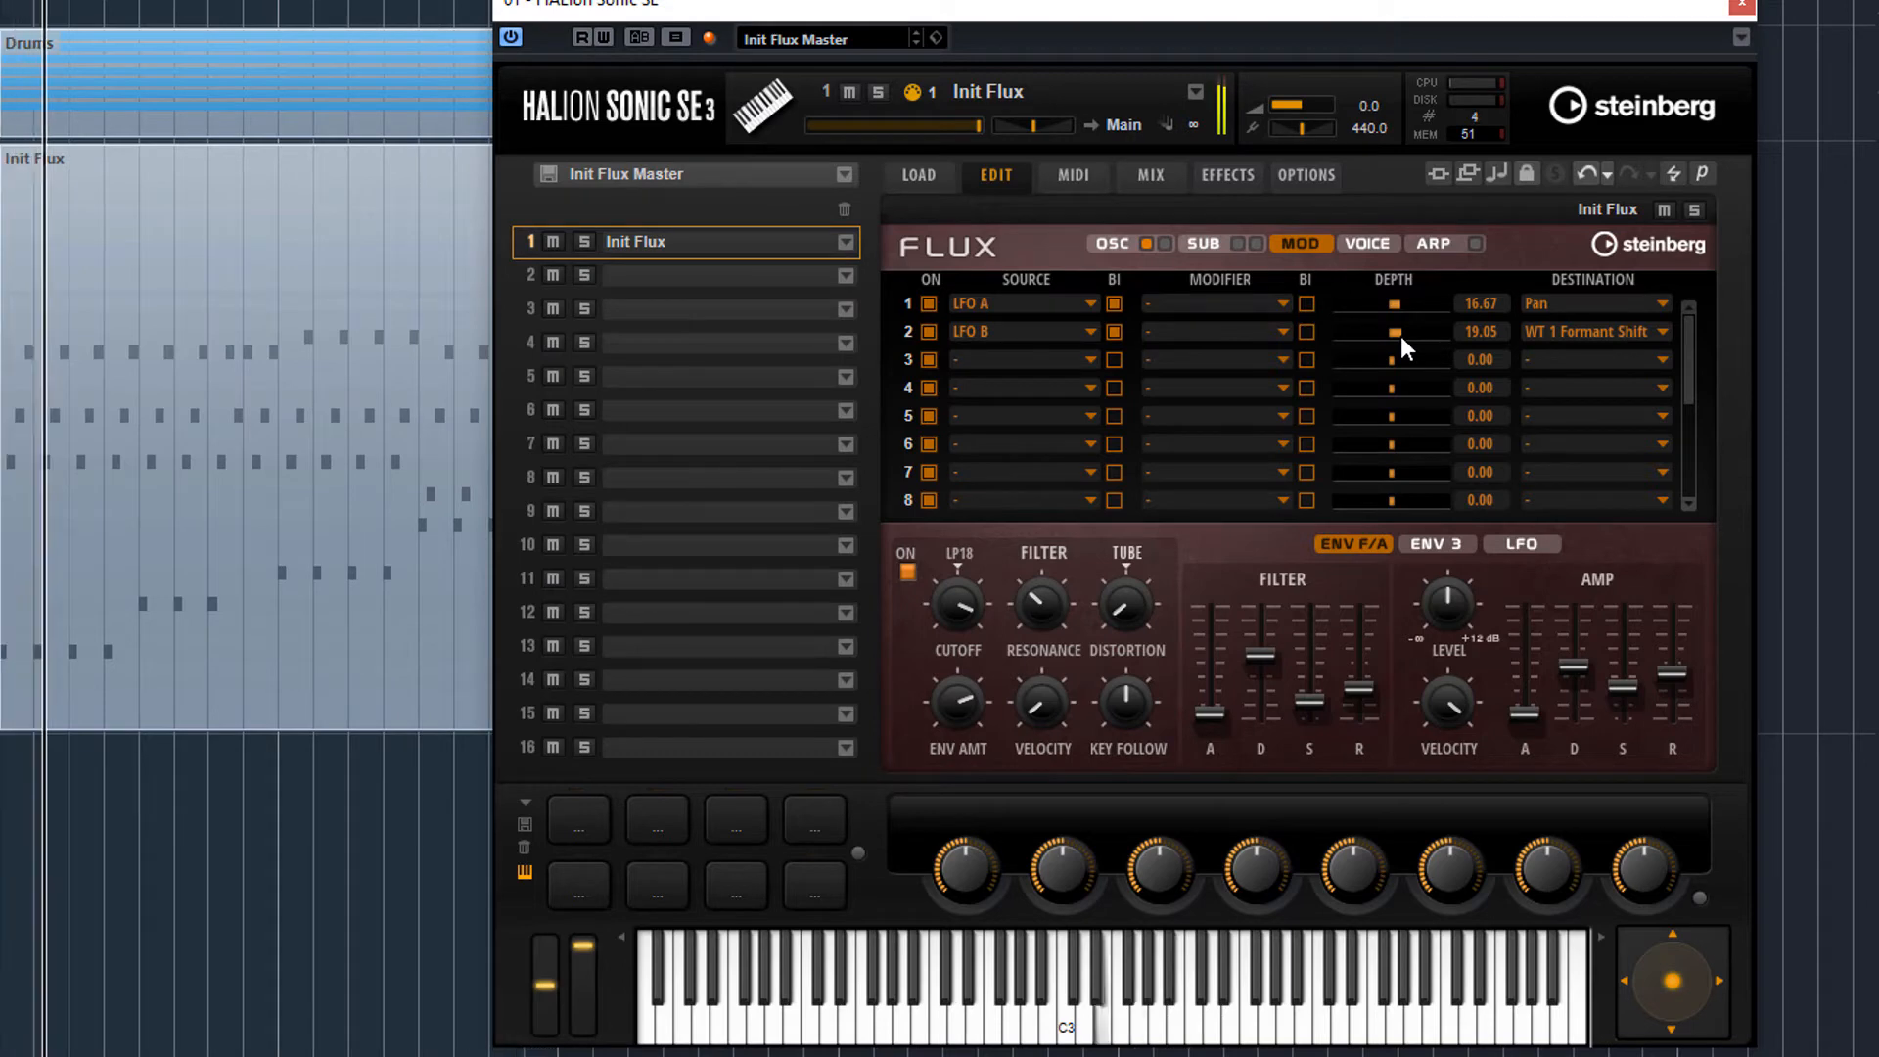
left_click(1109, 244)
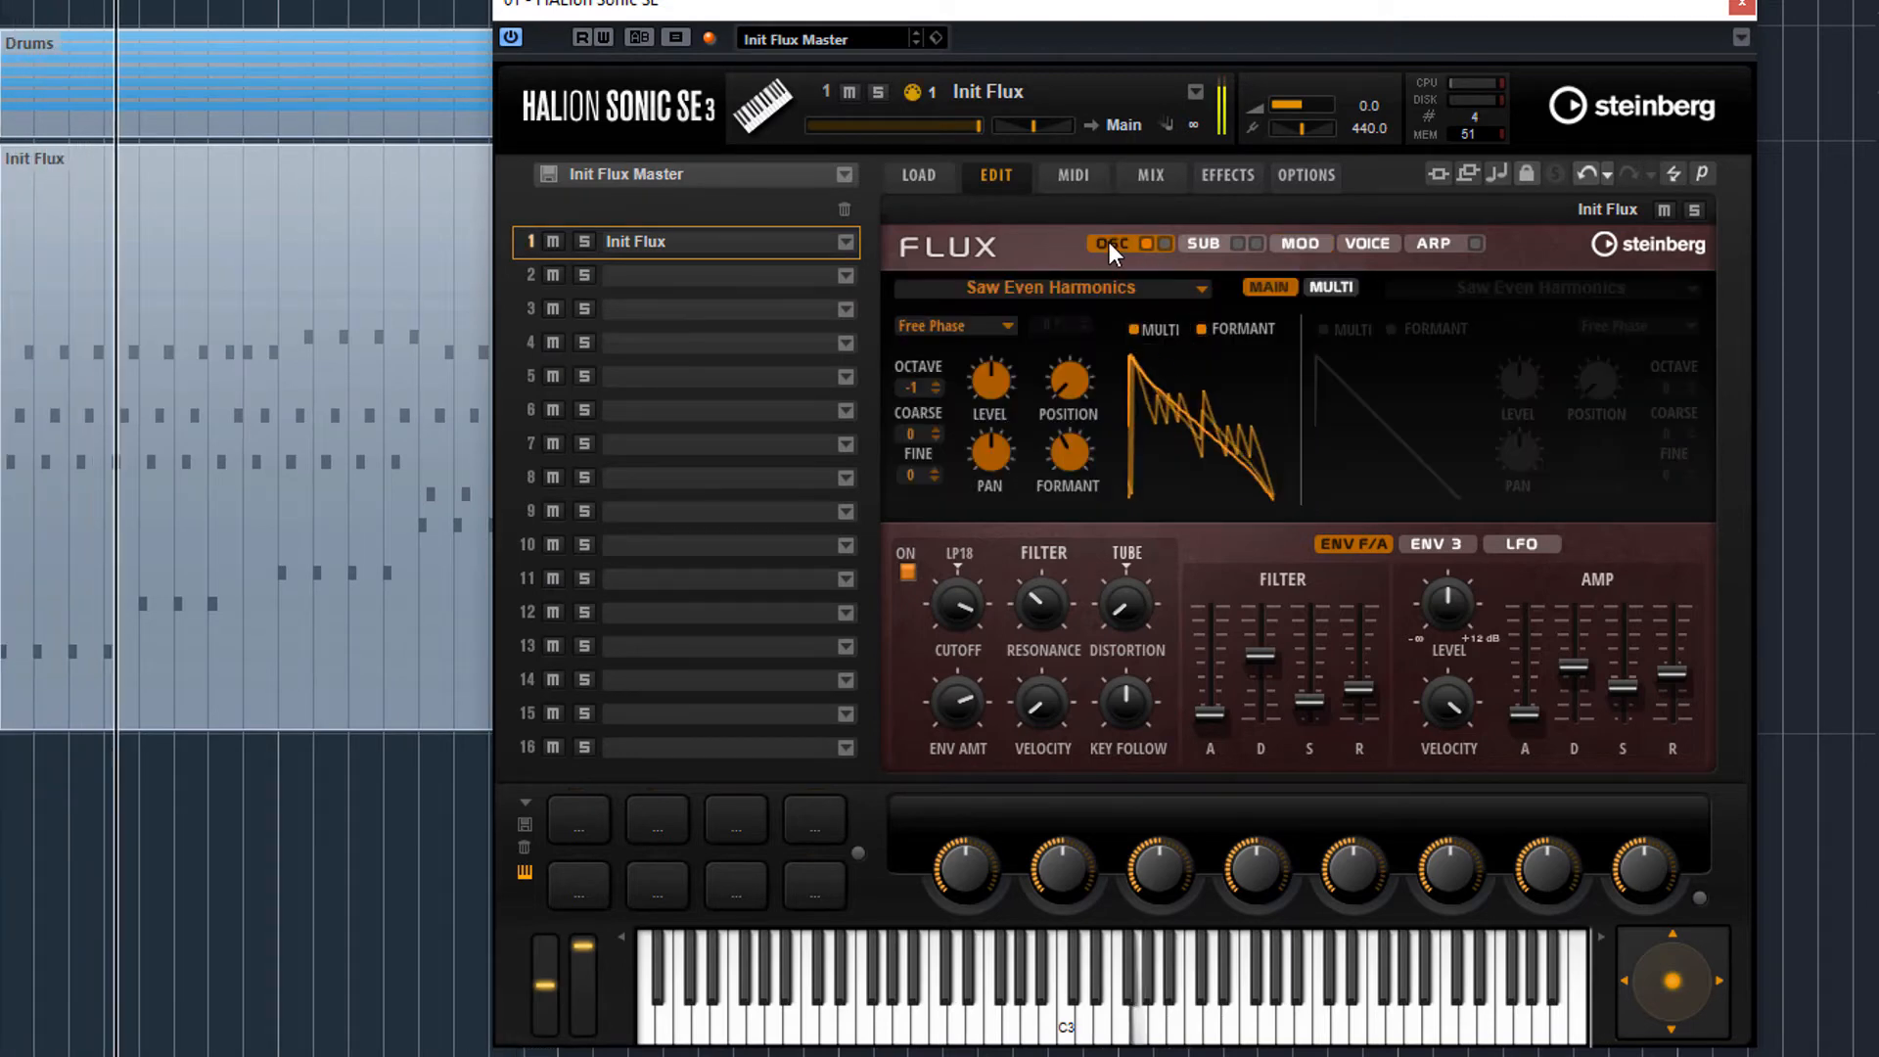
Sync LFO A to the tempo in Beat mode with a 1/2 note value.
left_click(1511, 542)
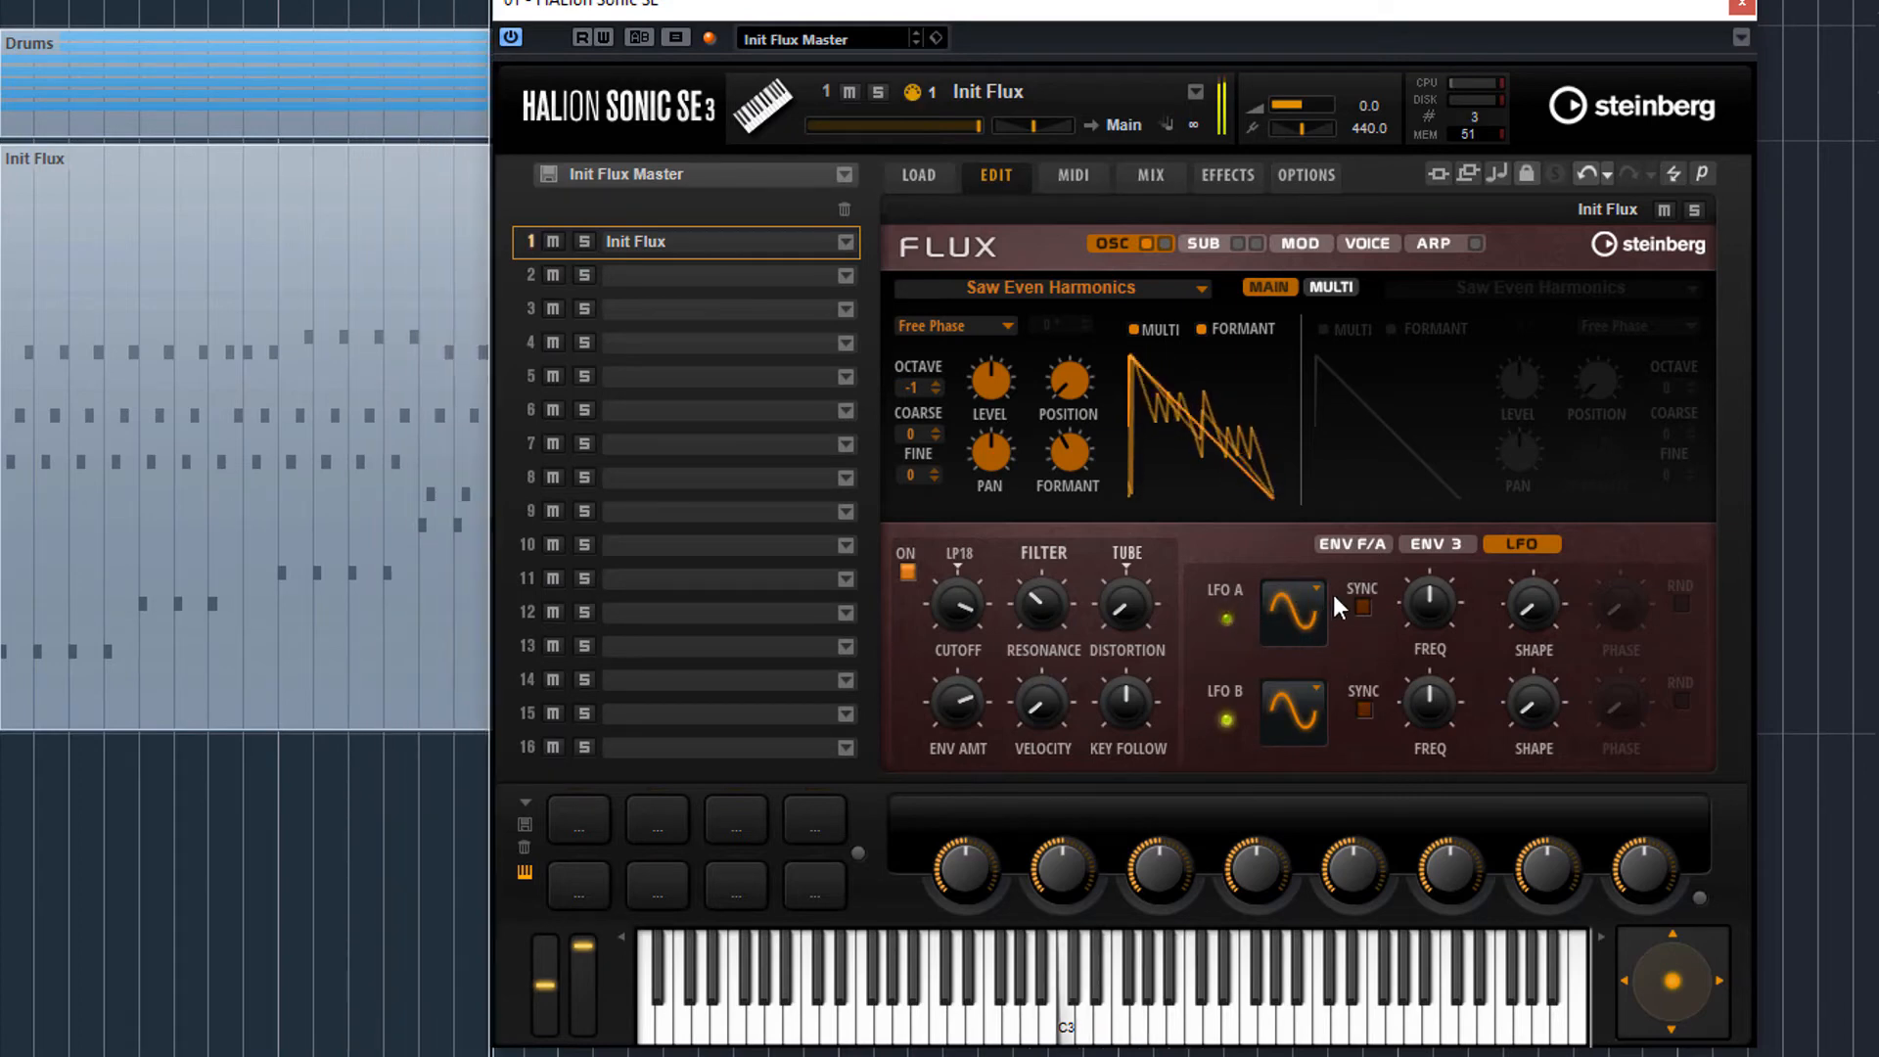
left_click(1360, 609)
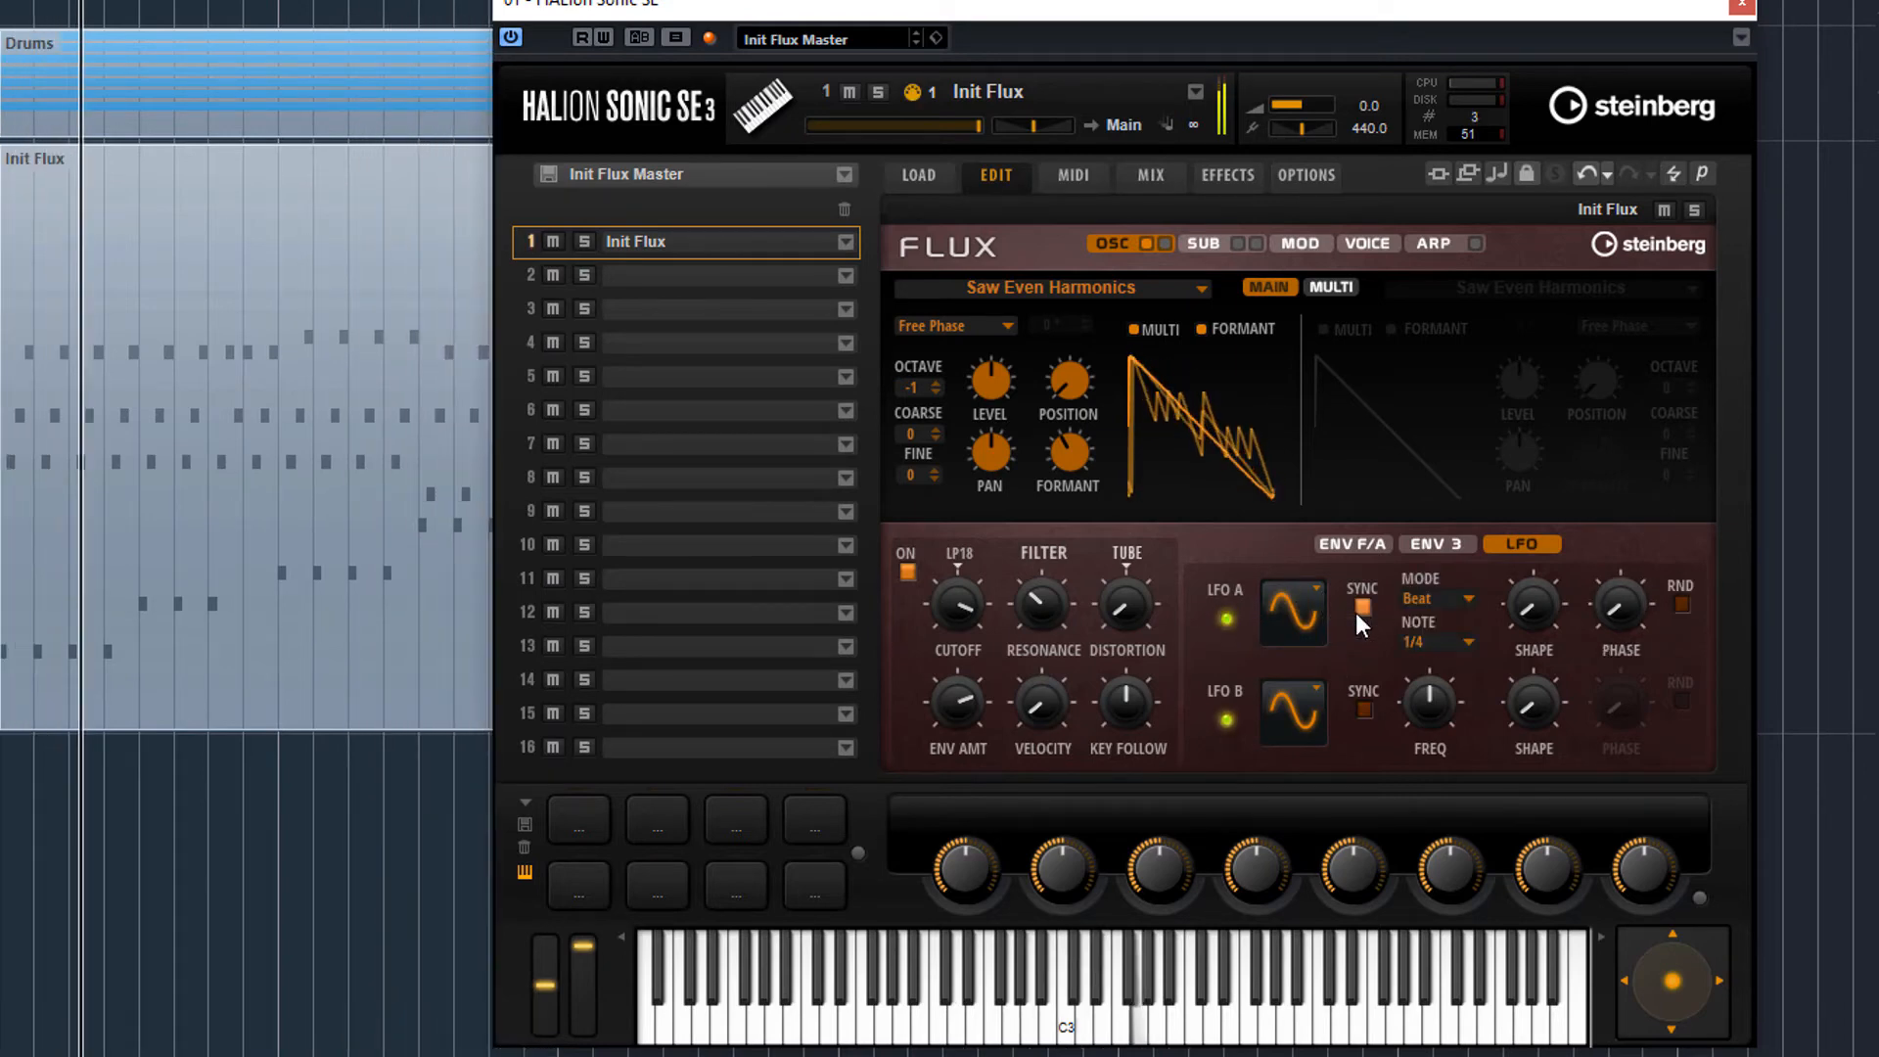
left_click(1455, 645)
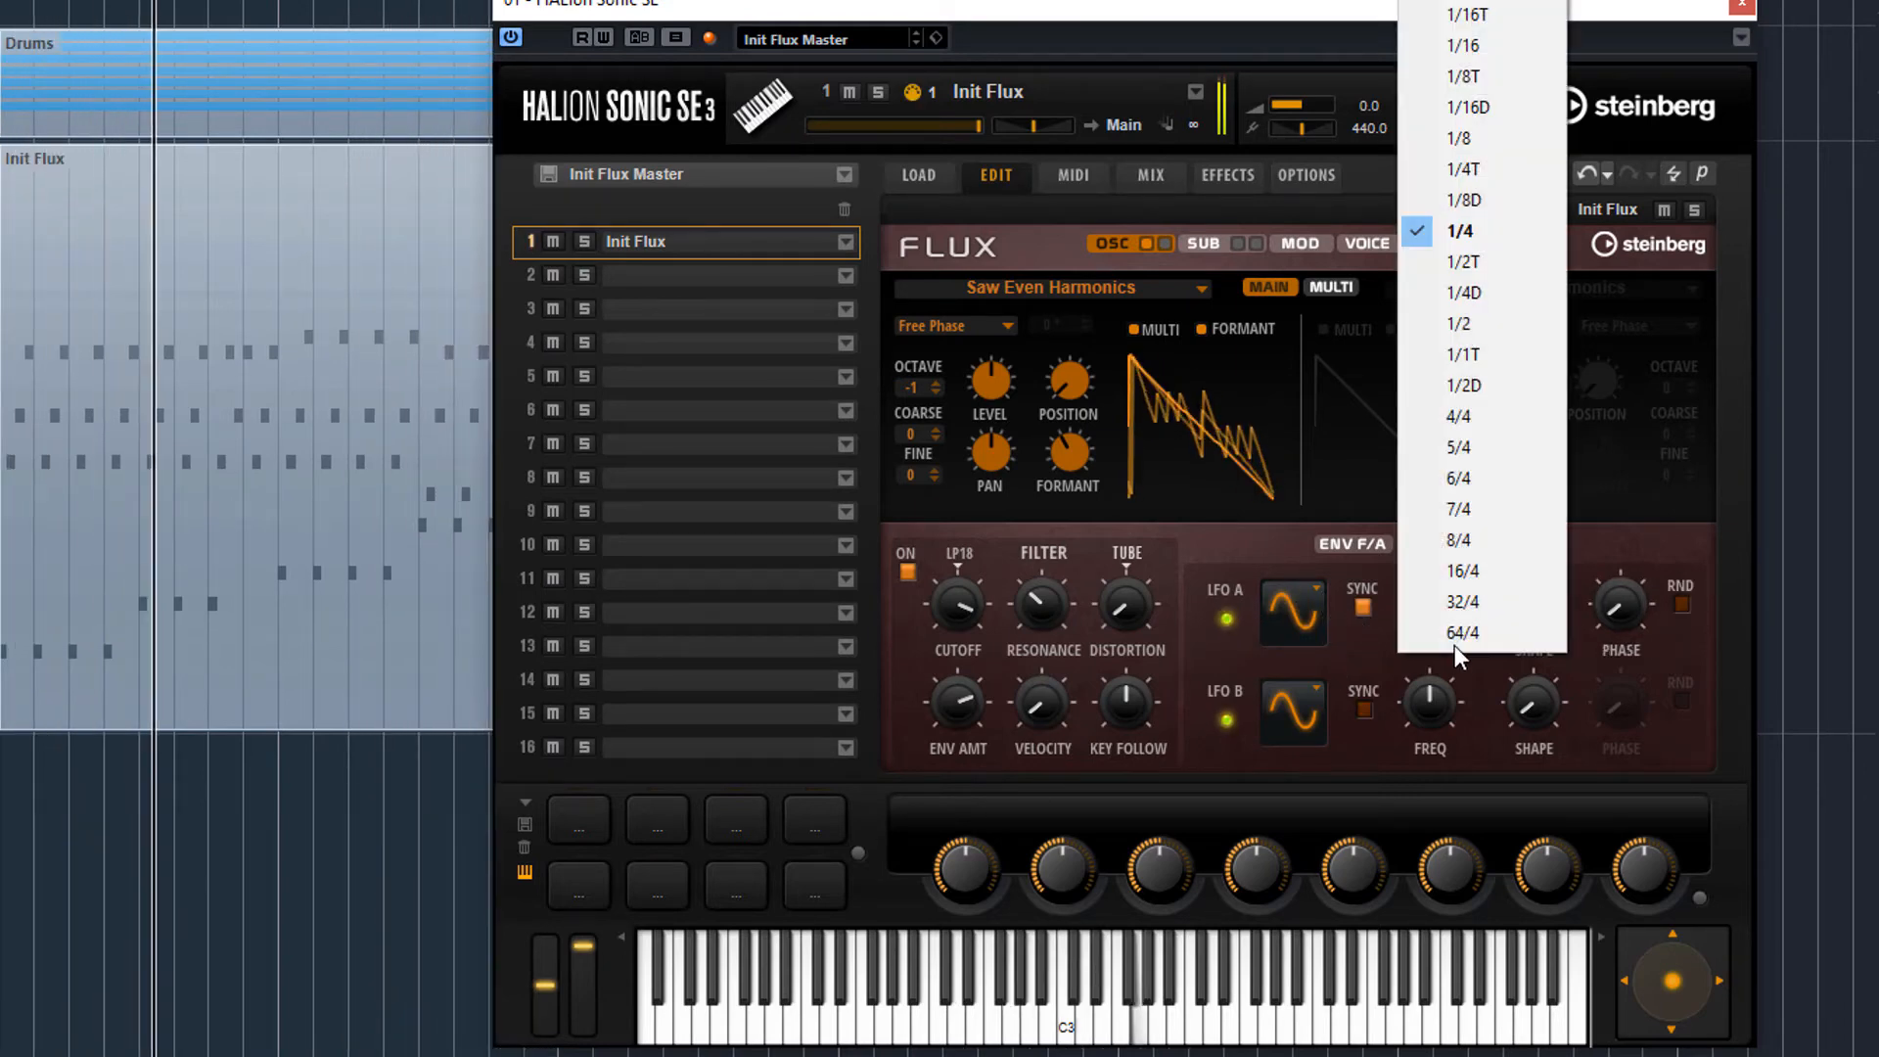
left_click(1529, 324)
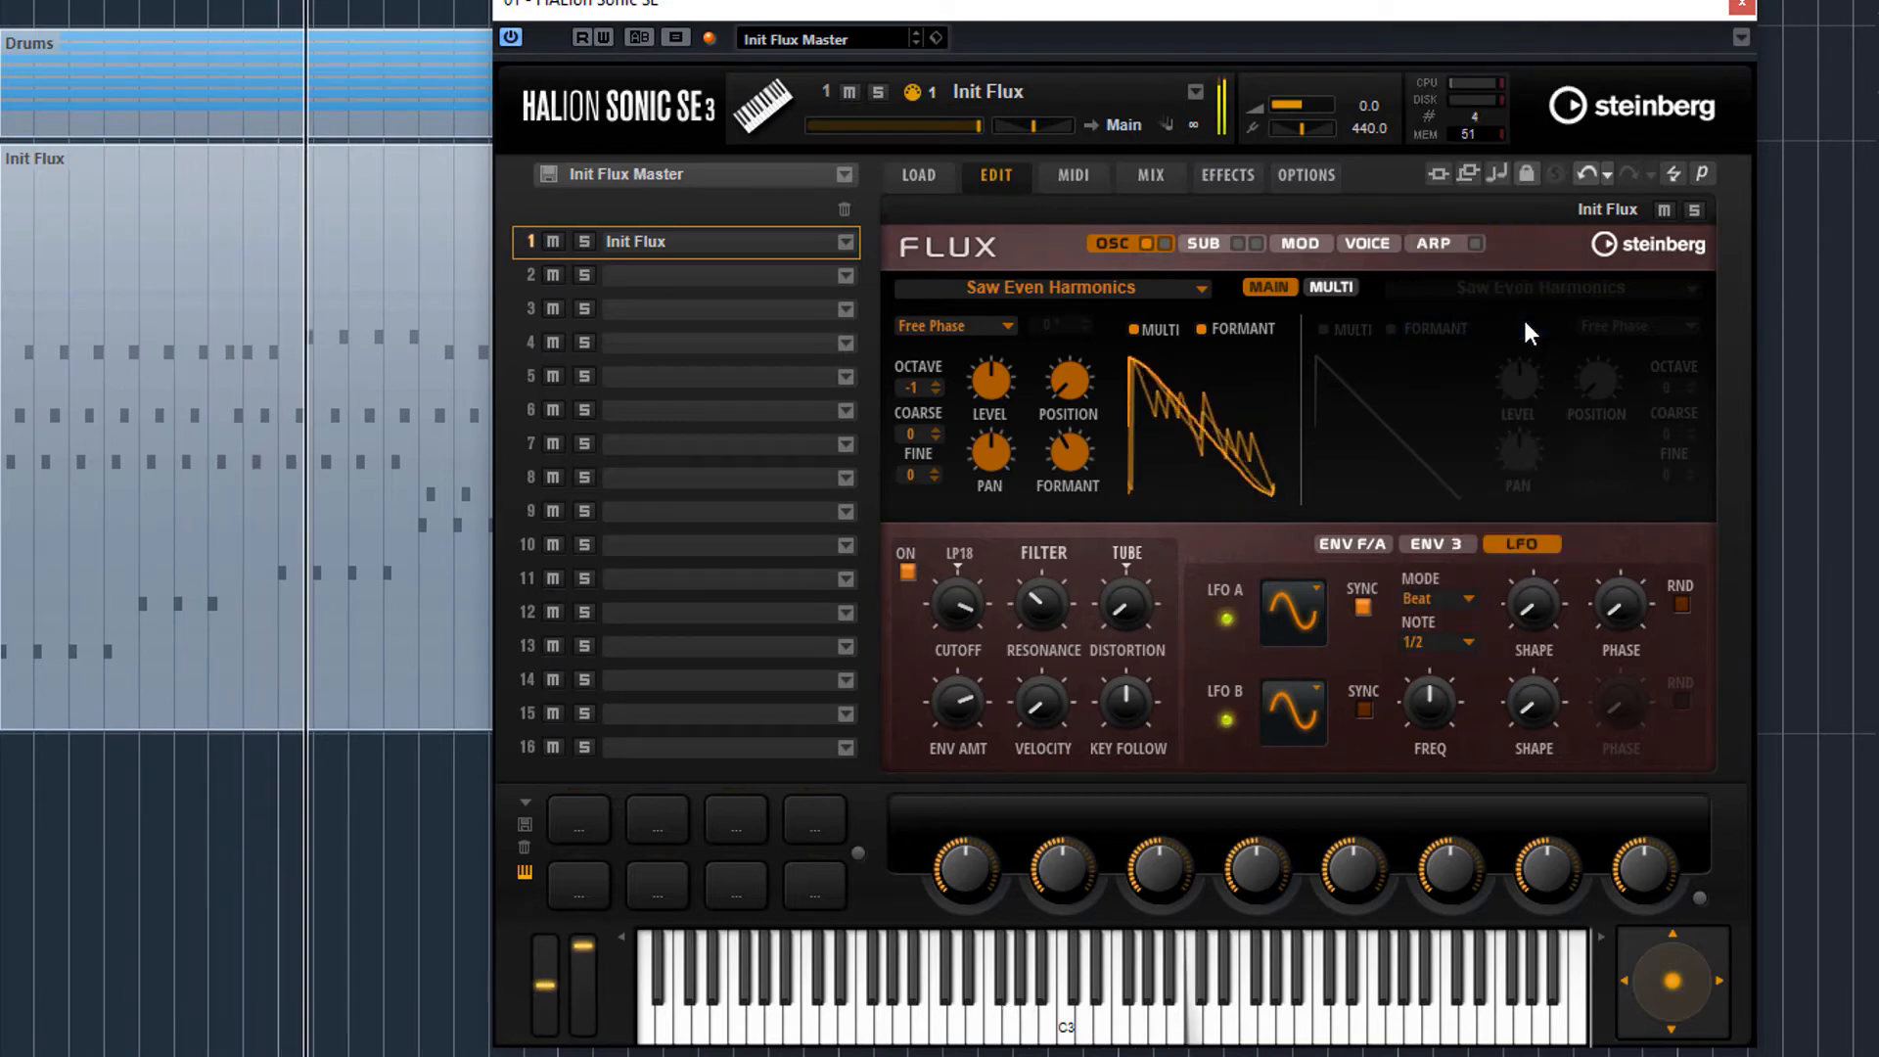
Sync LFO B to the tempo in Beat mode with a 4/4 note value.
left_click(1363, 709)
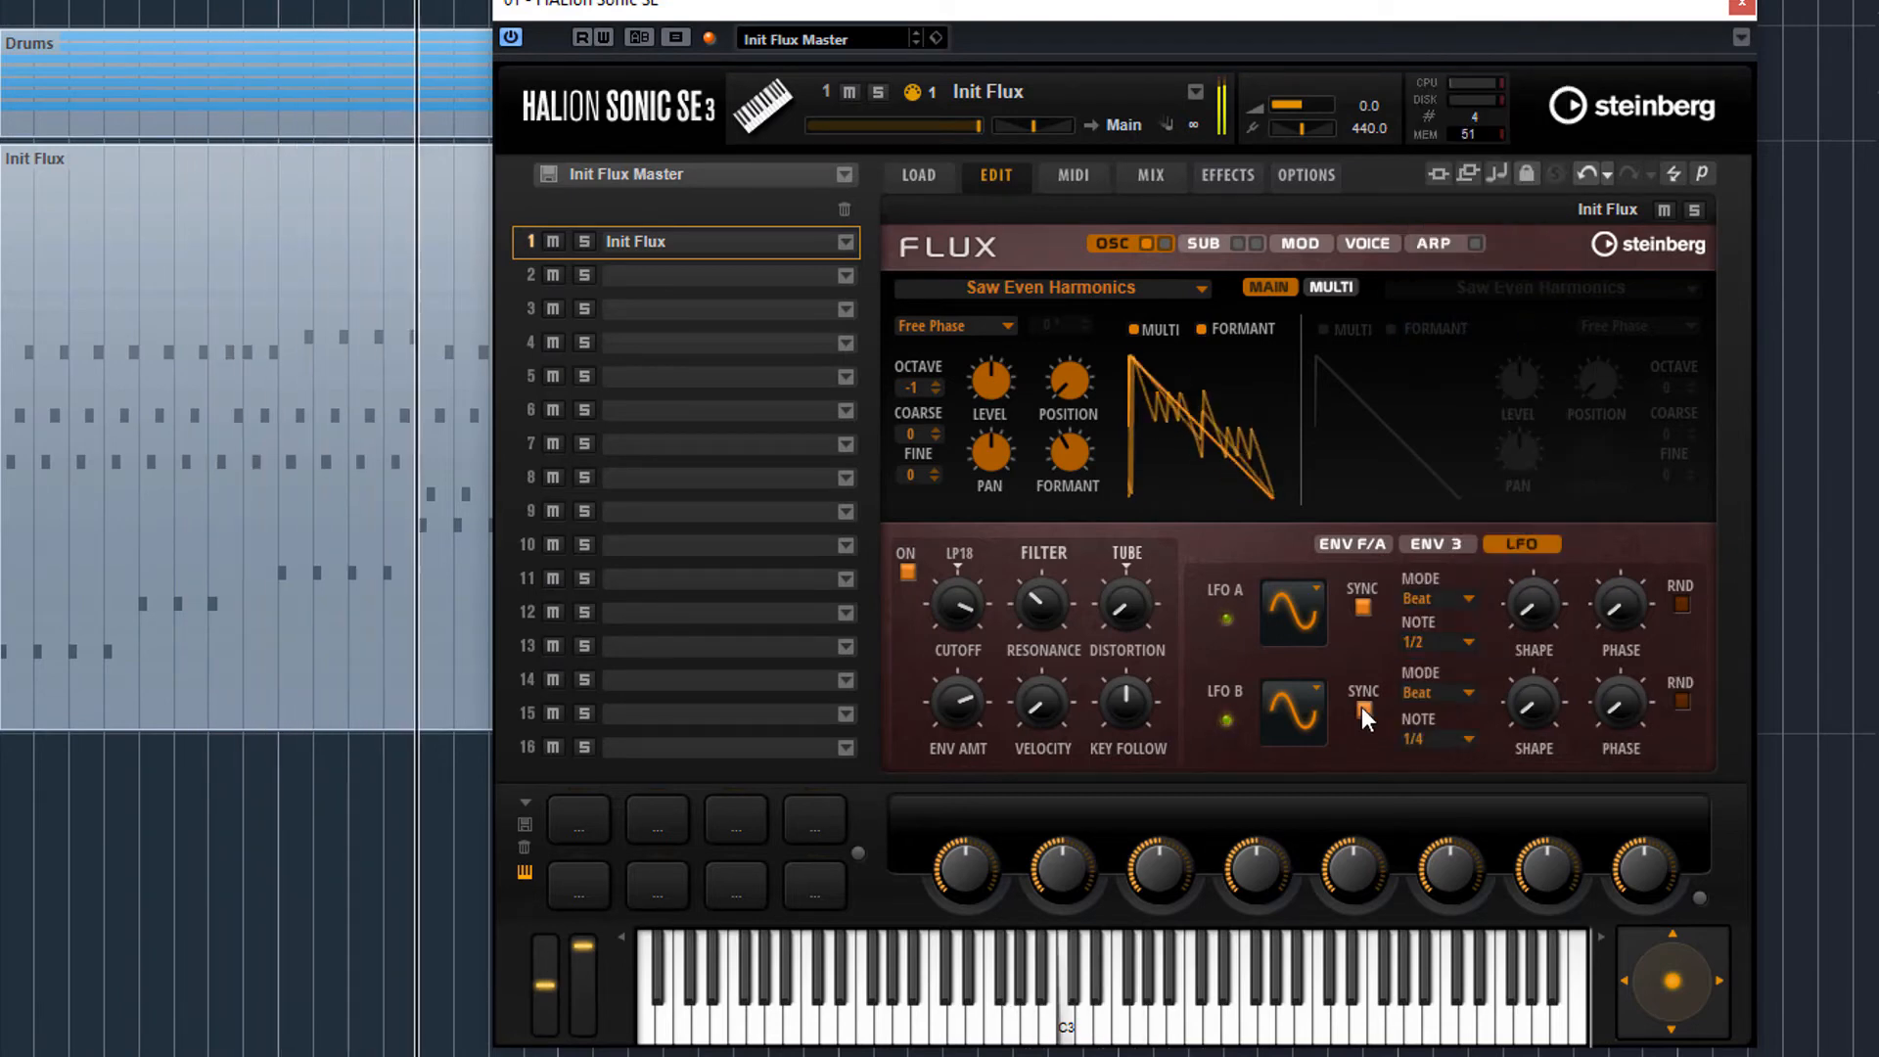
left_click(1441, 739)
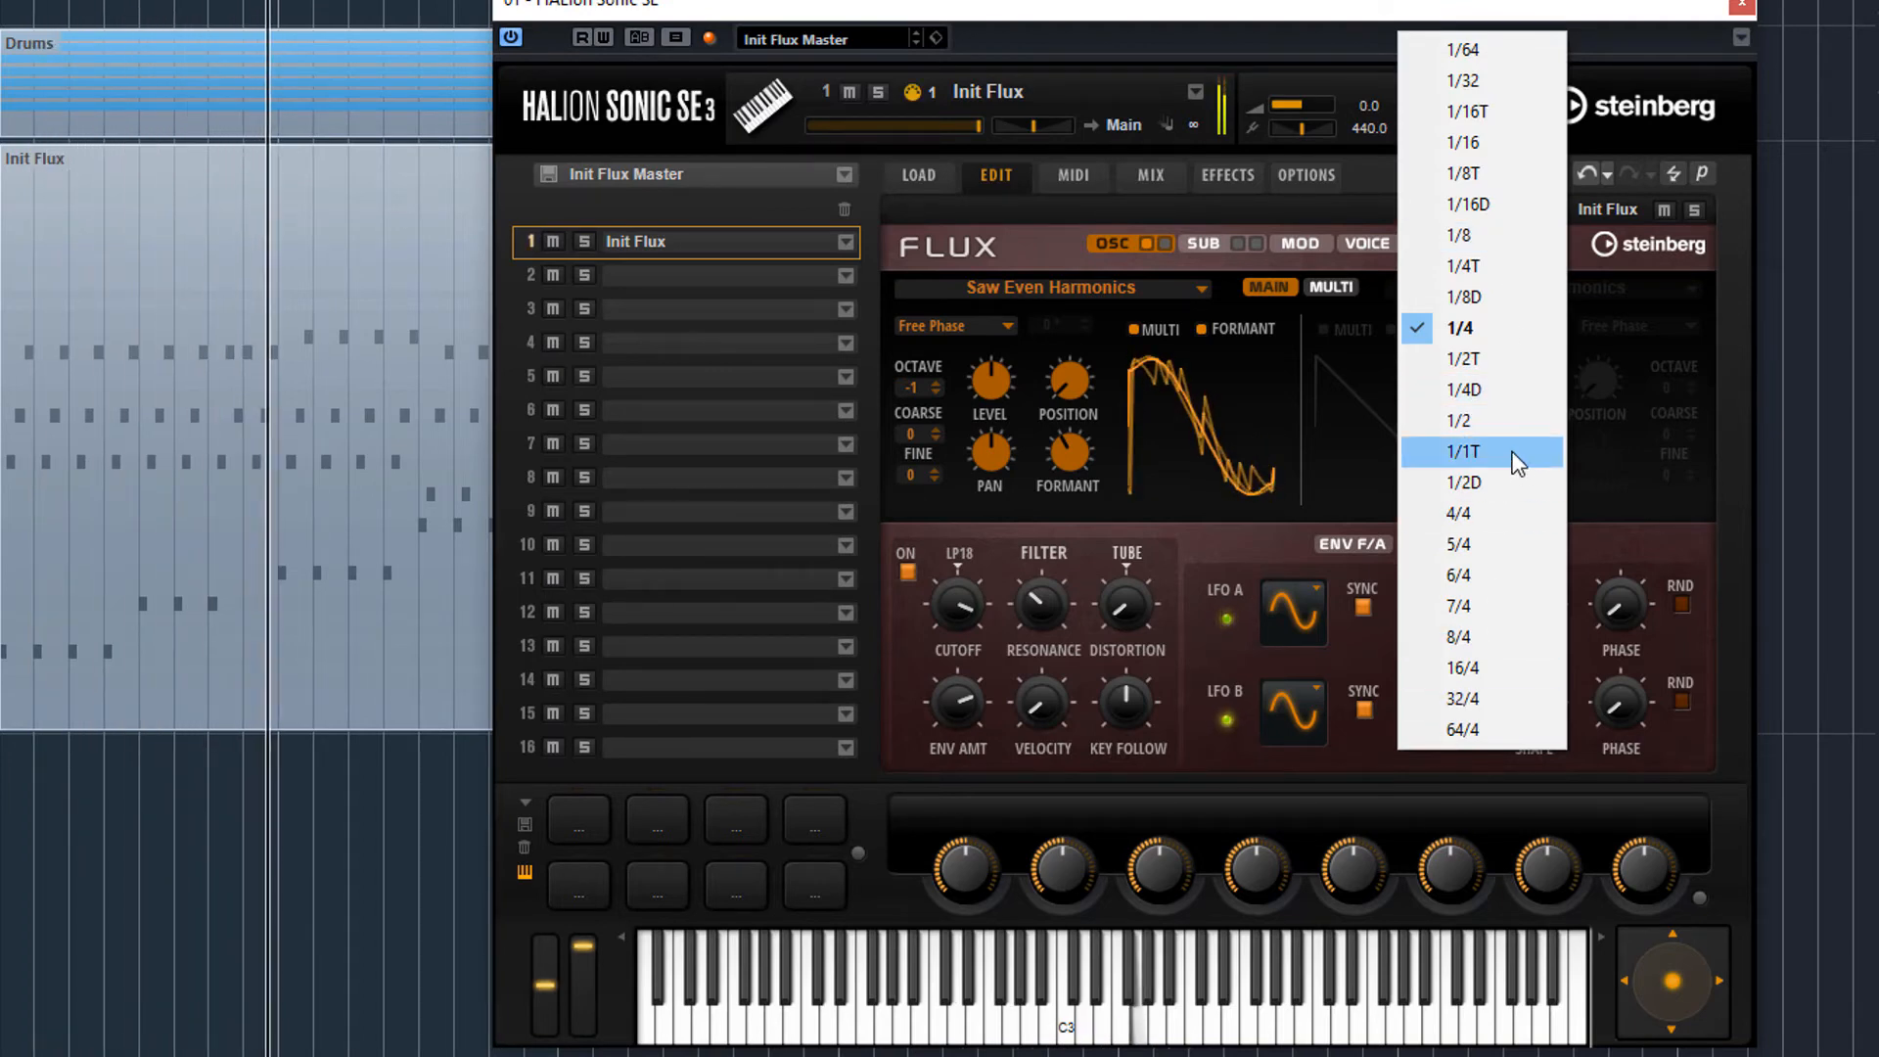
left_click(1507, 499)
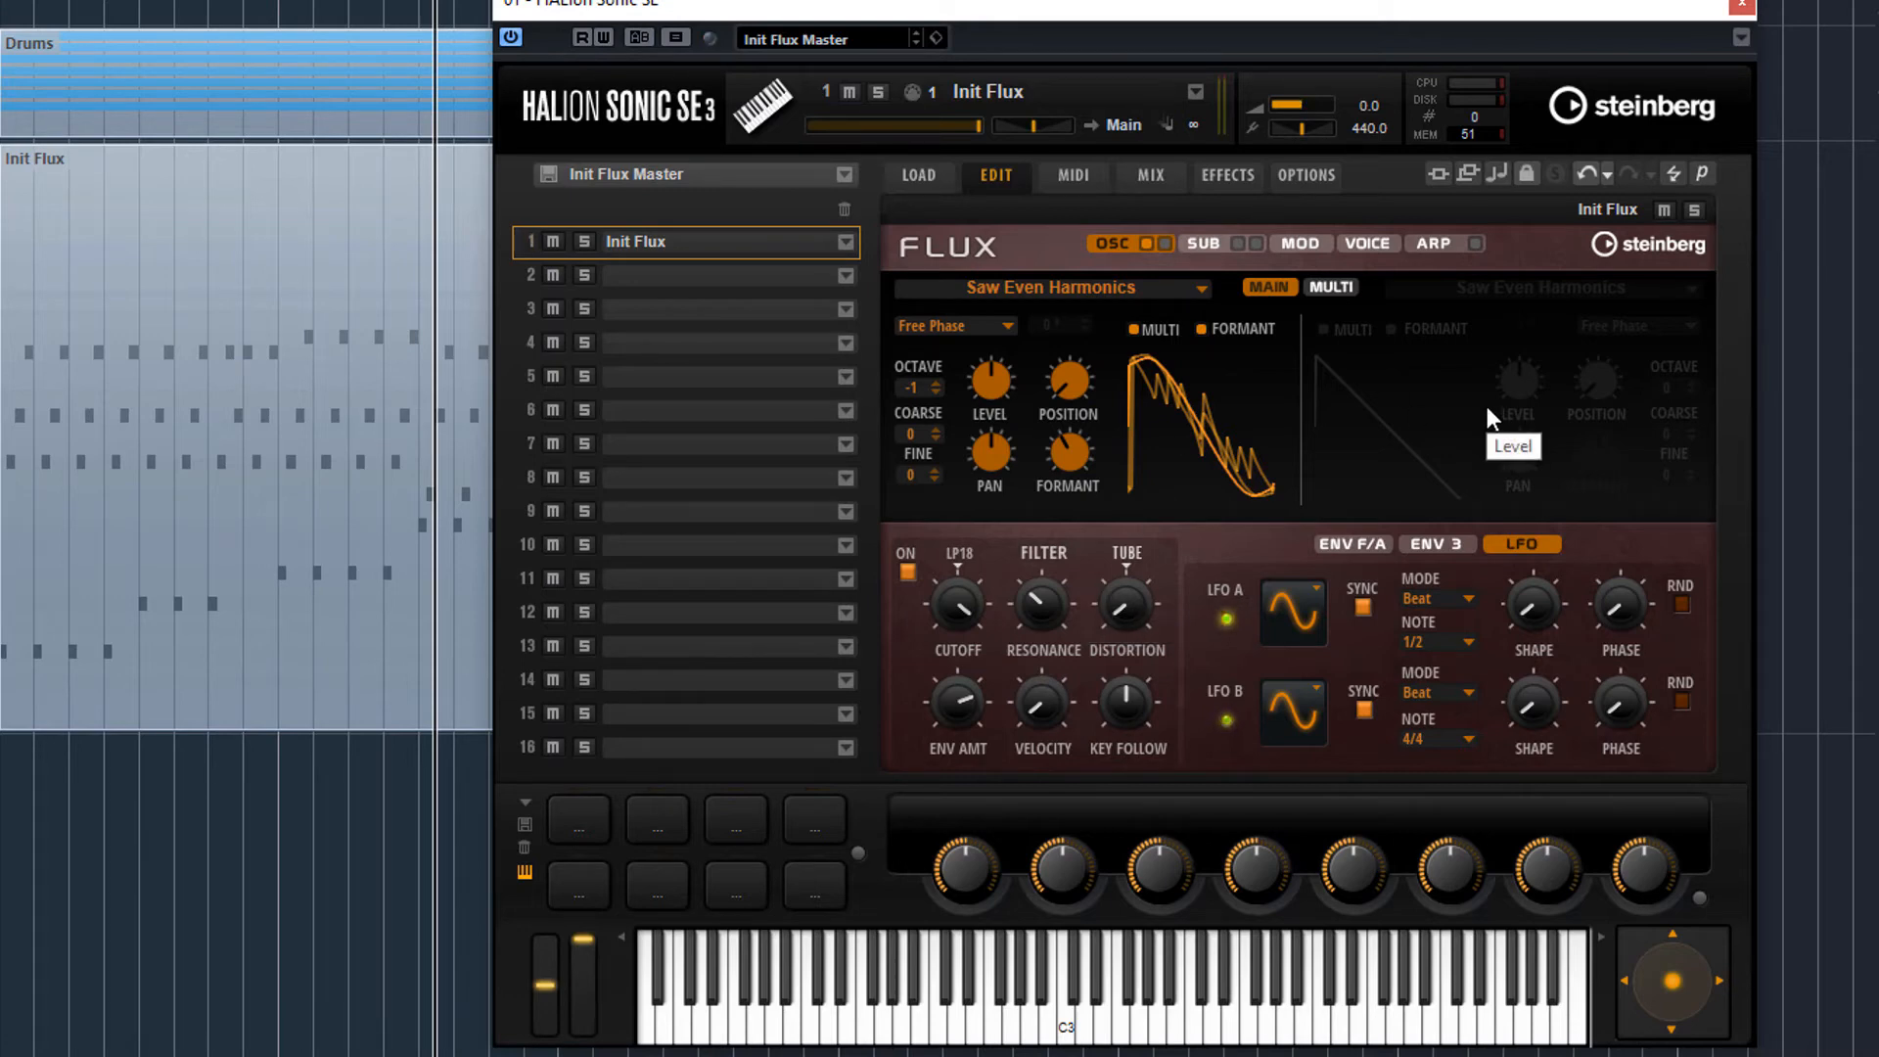
Insert the REVerence effect in the first slot of the Main effects bus and set its mix to 22%.
left_click(1225, 178)
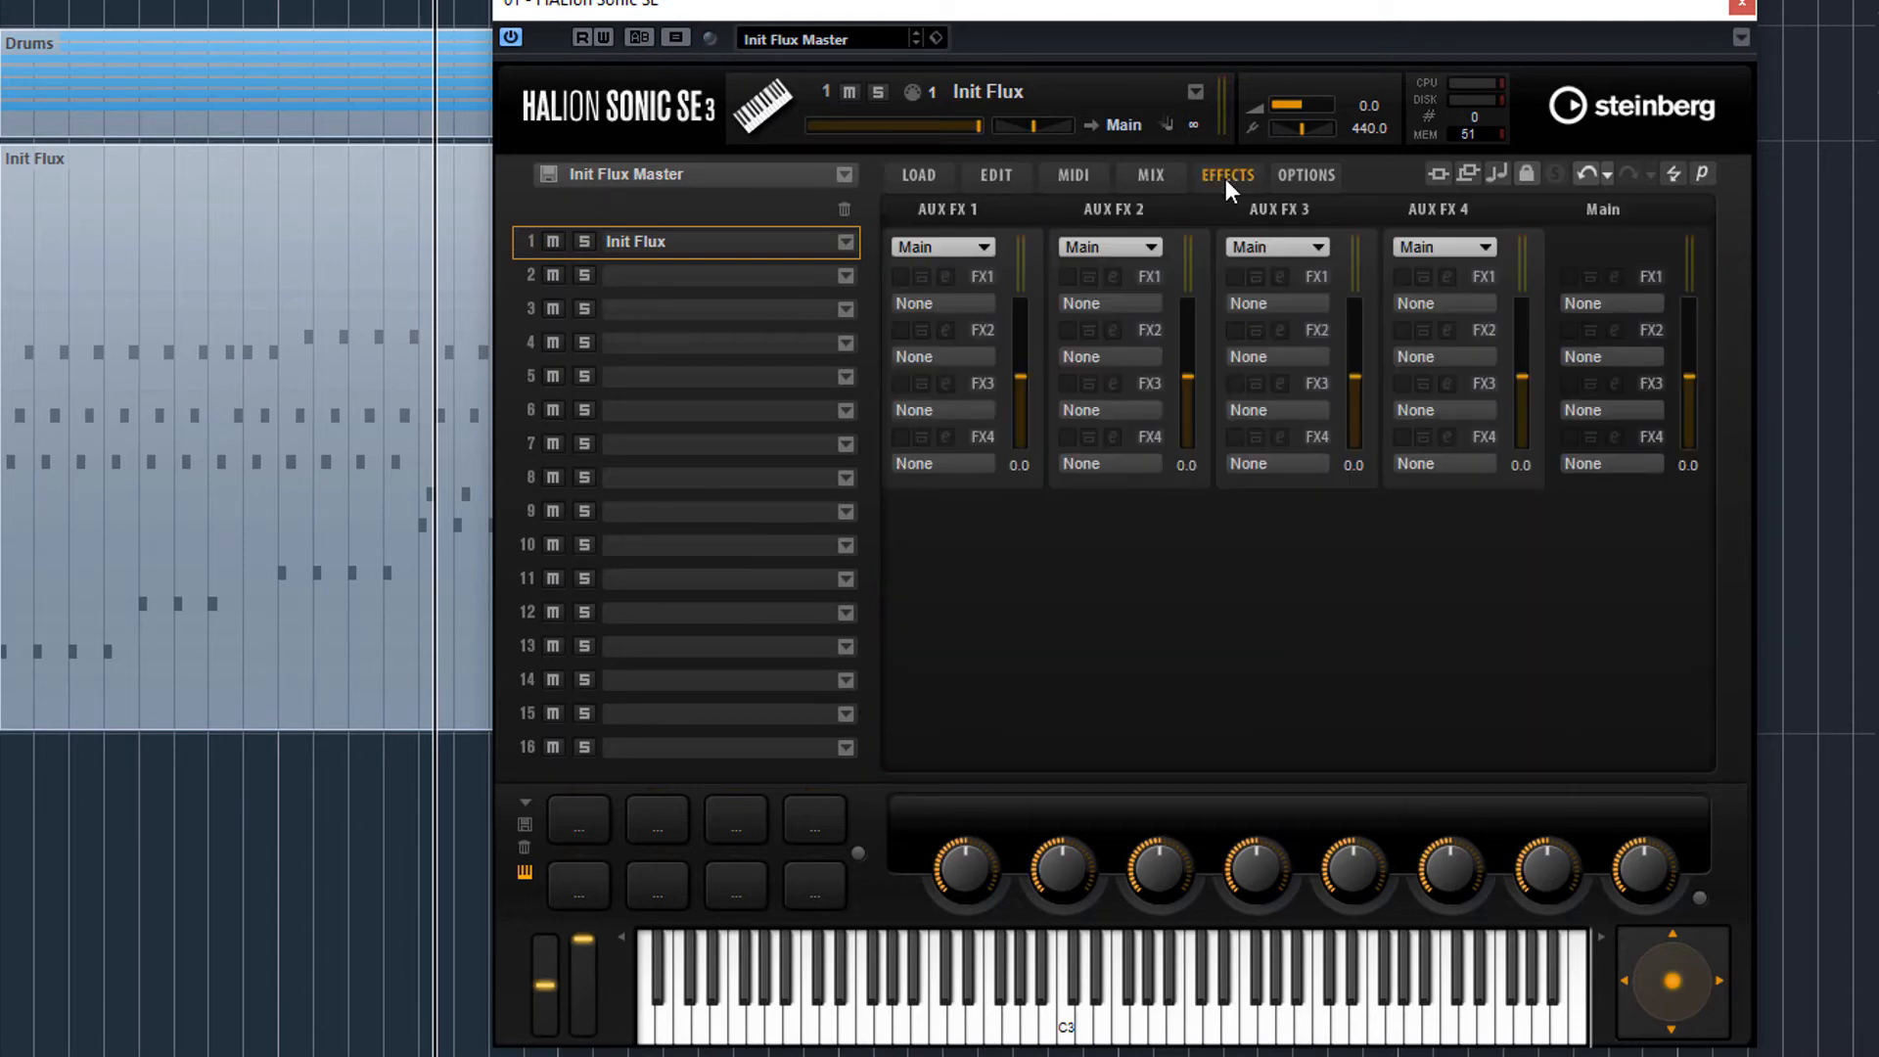
key("space")
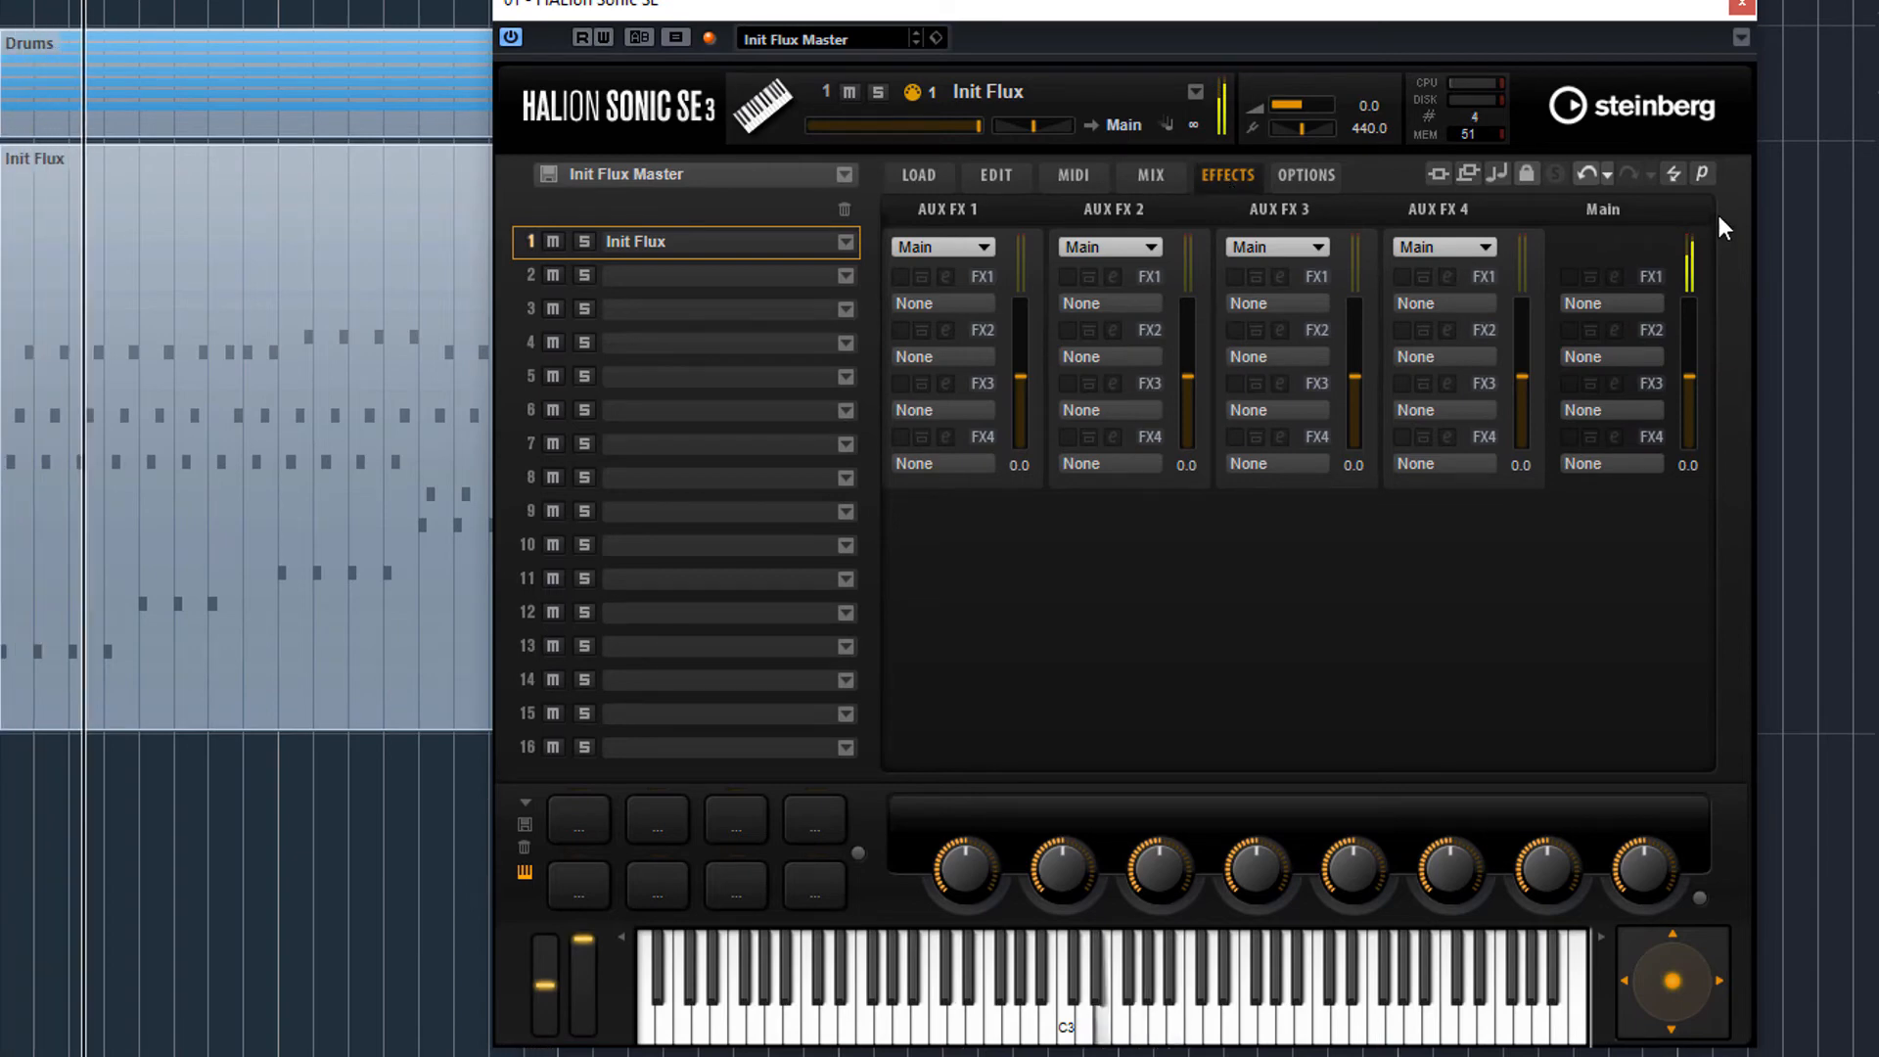
left_click(1620, 303)
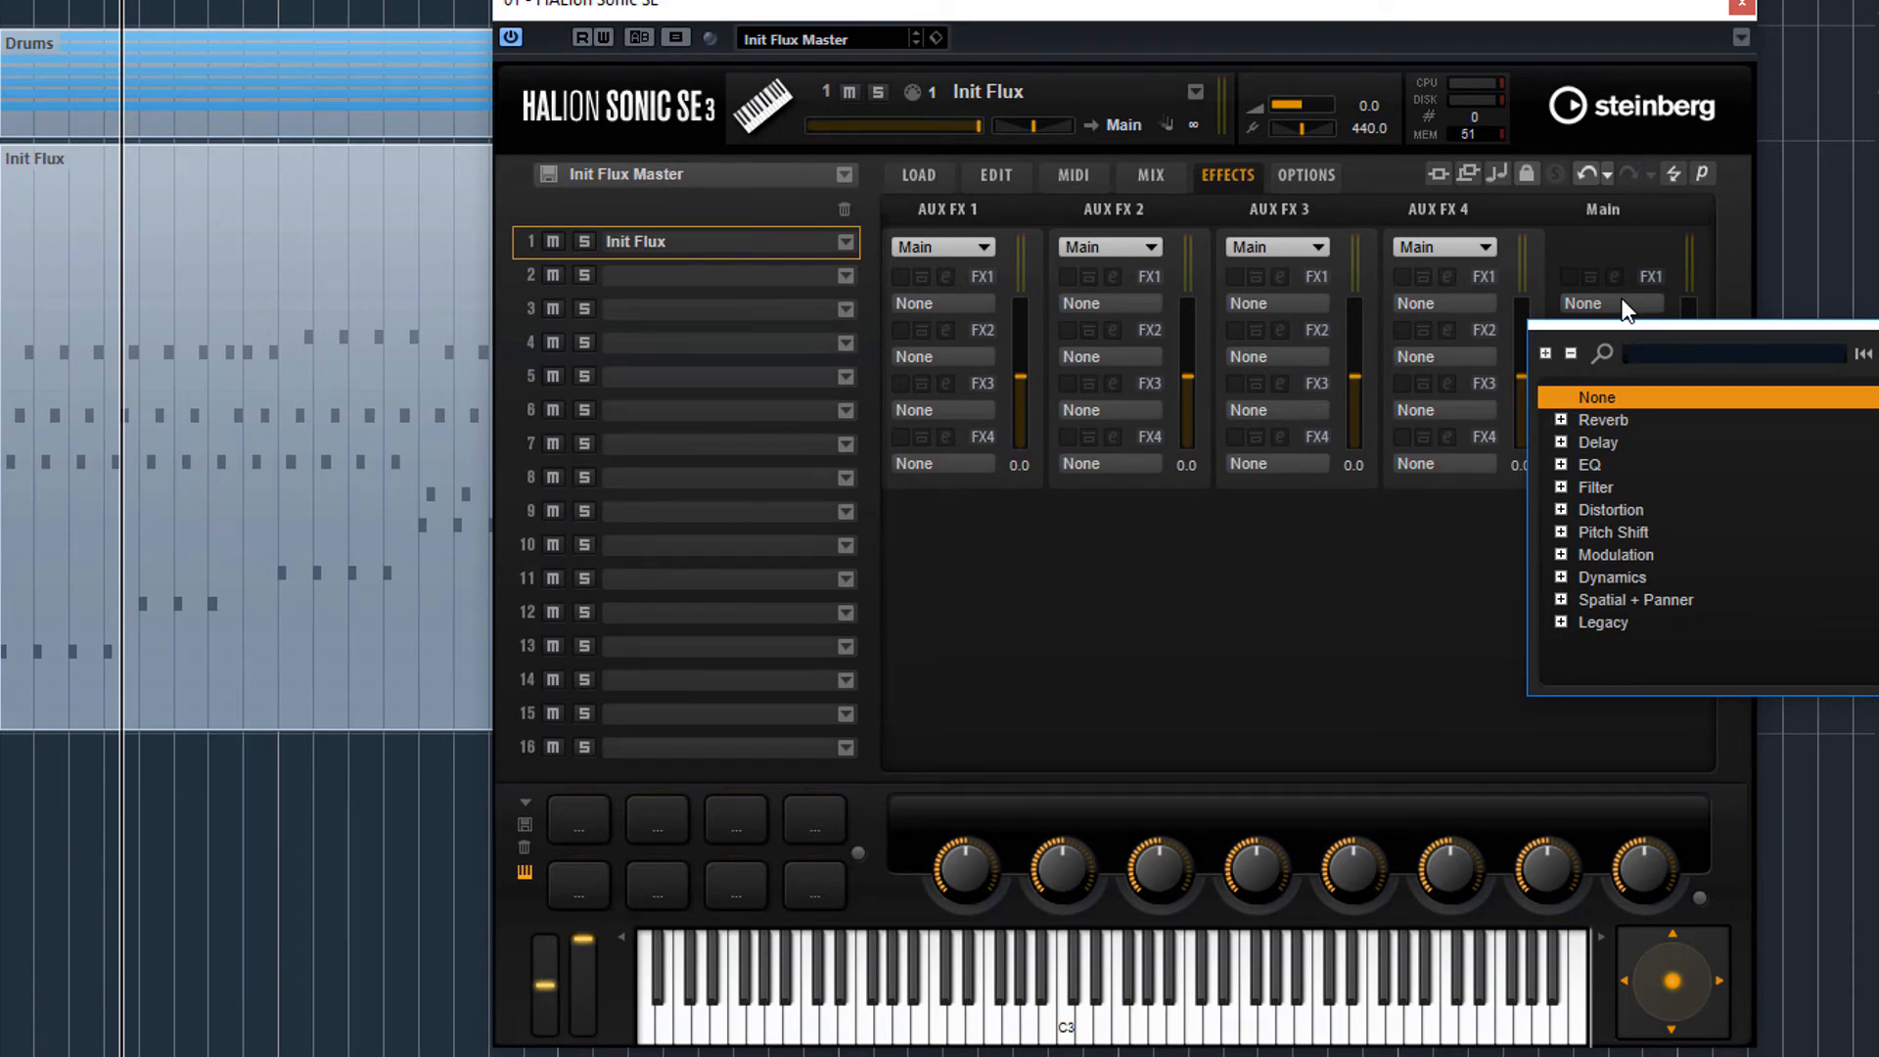
left_click(1562, 423)
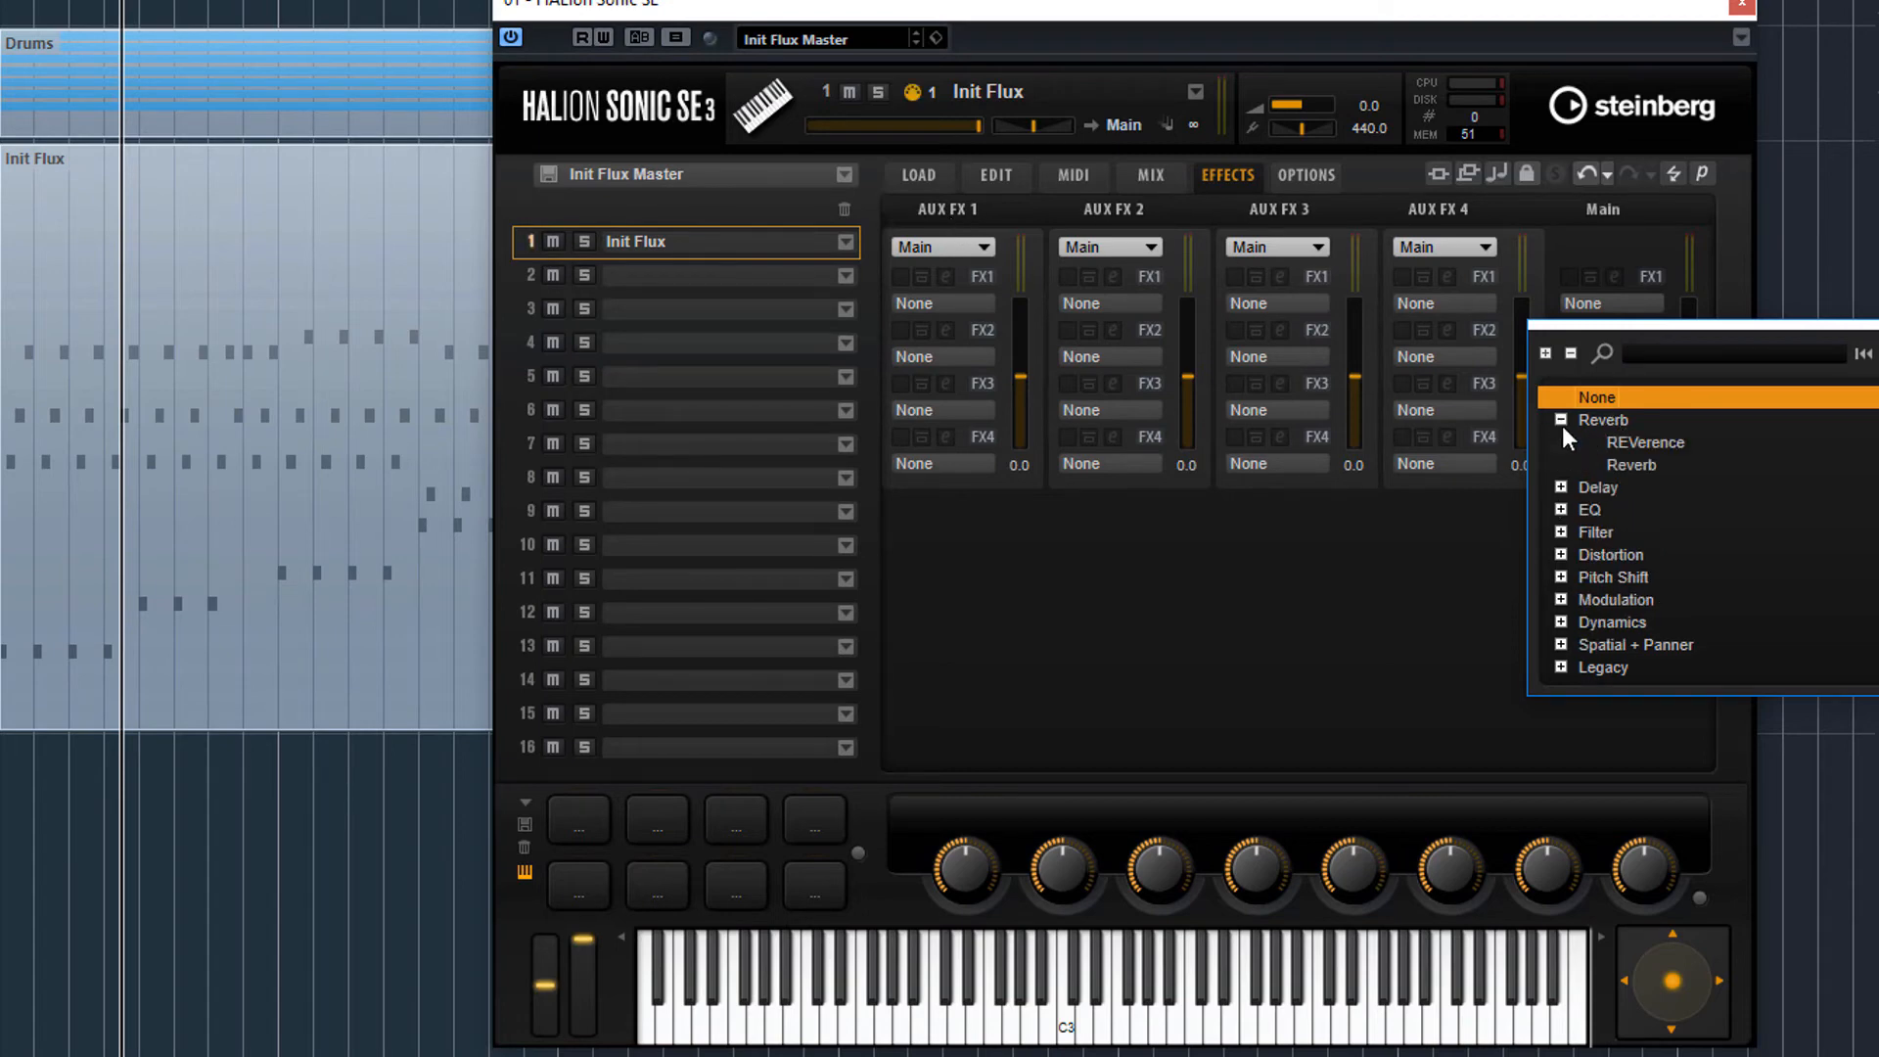
left_click(1664, 442)
key("space")
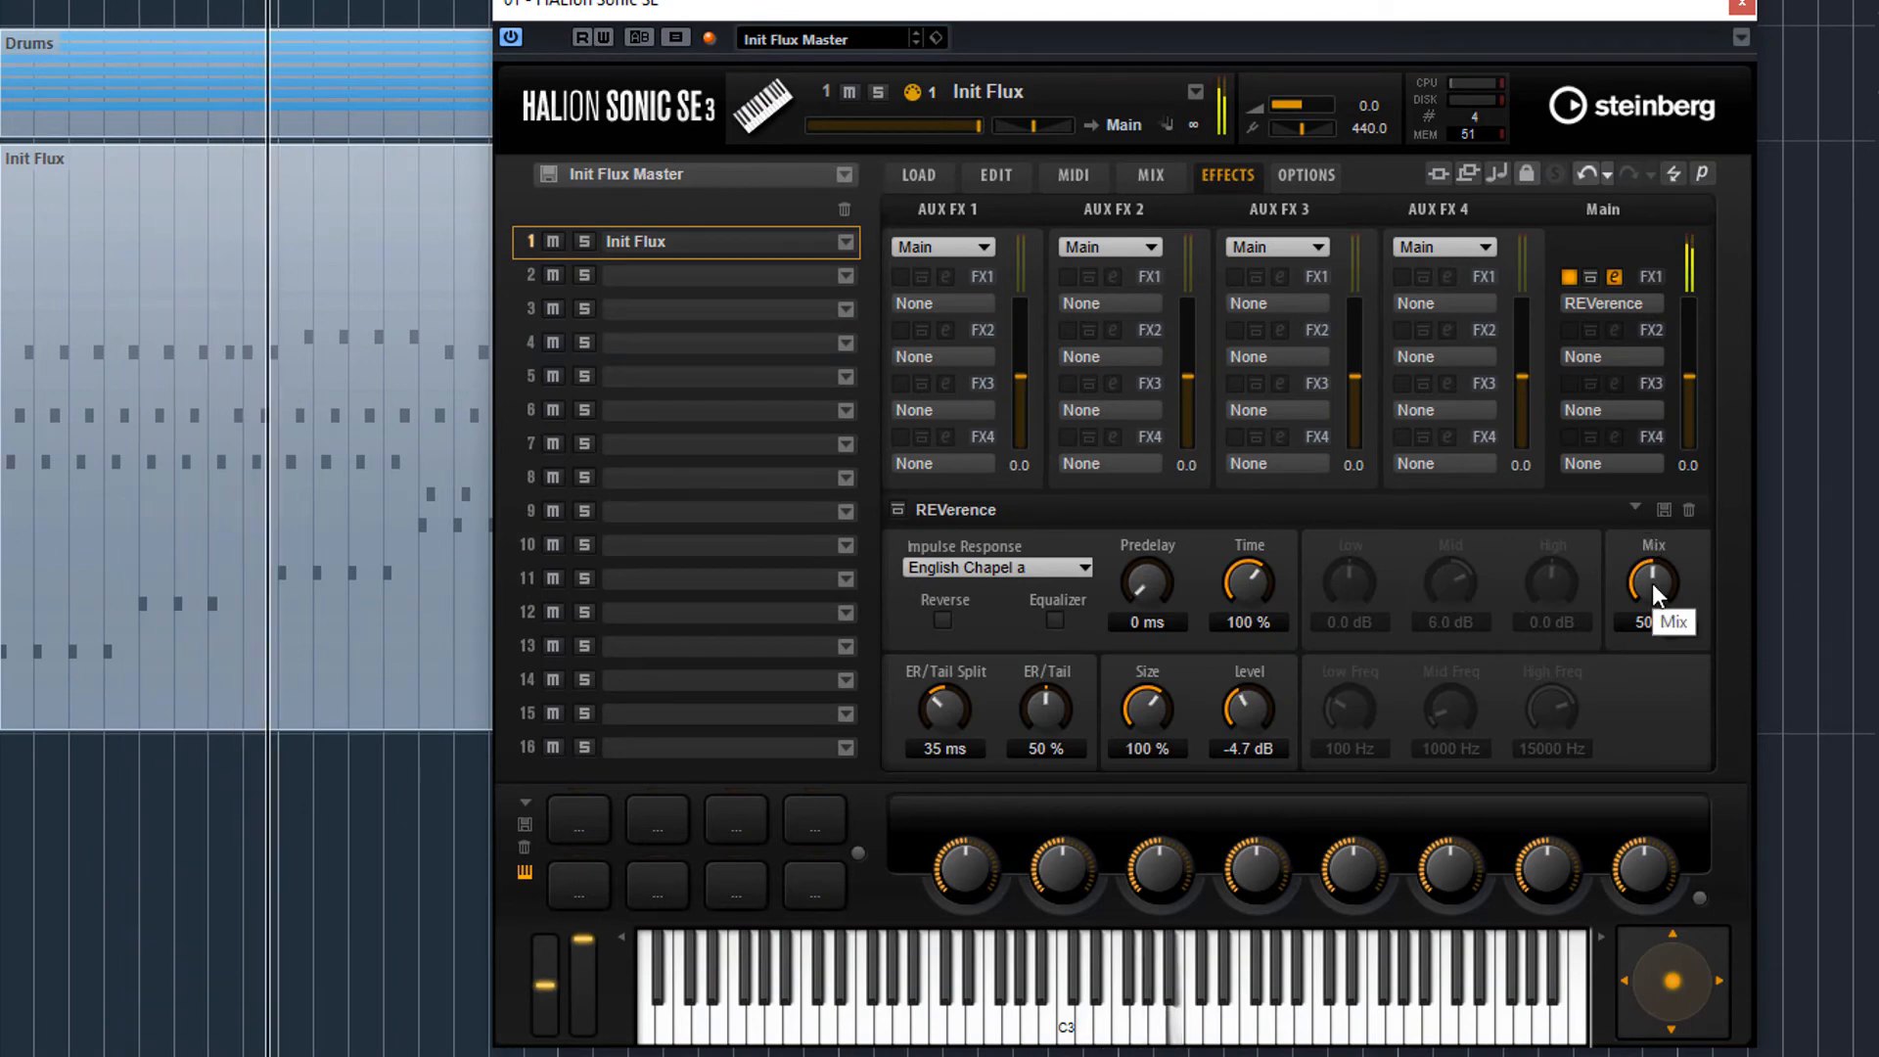
left_click_drag(1652, 584, 1648, 661)
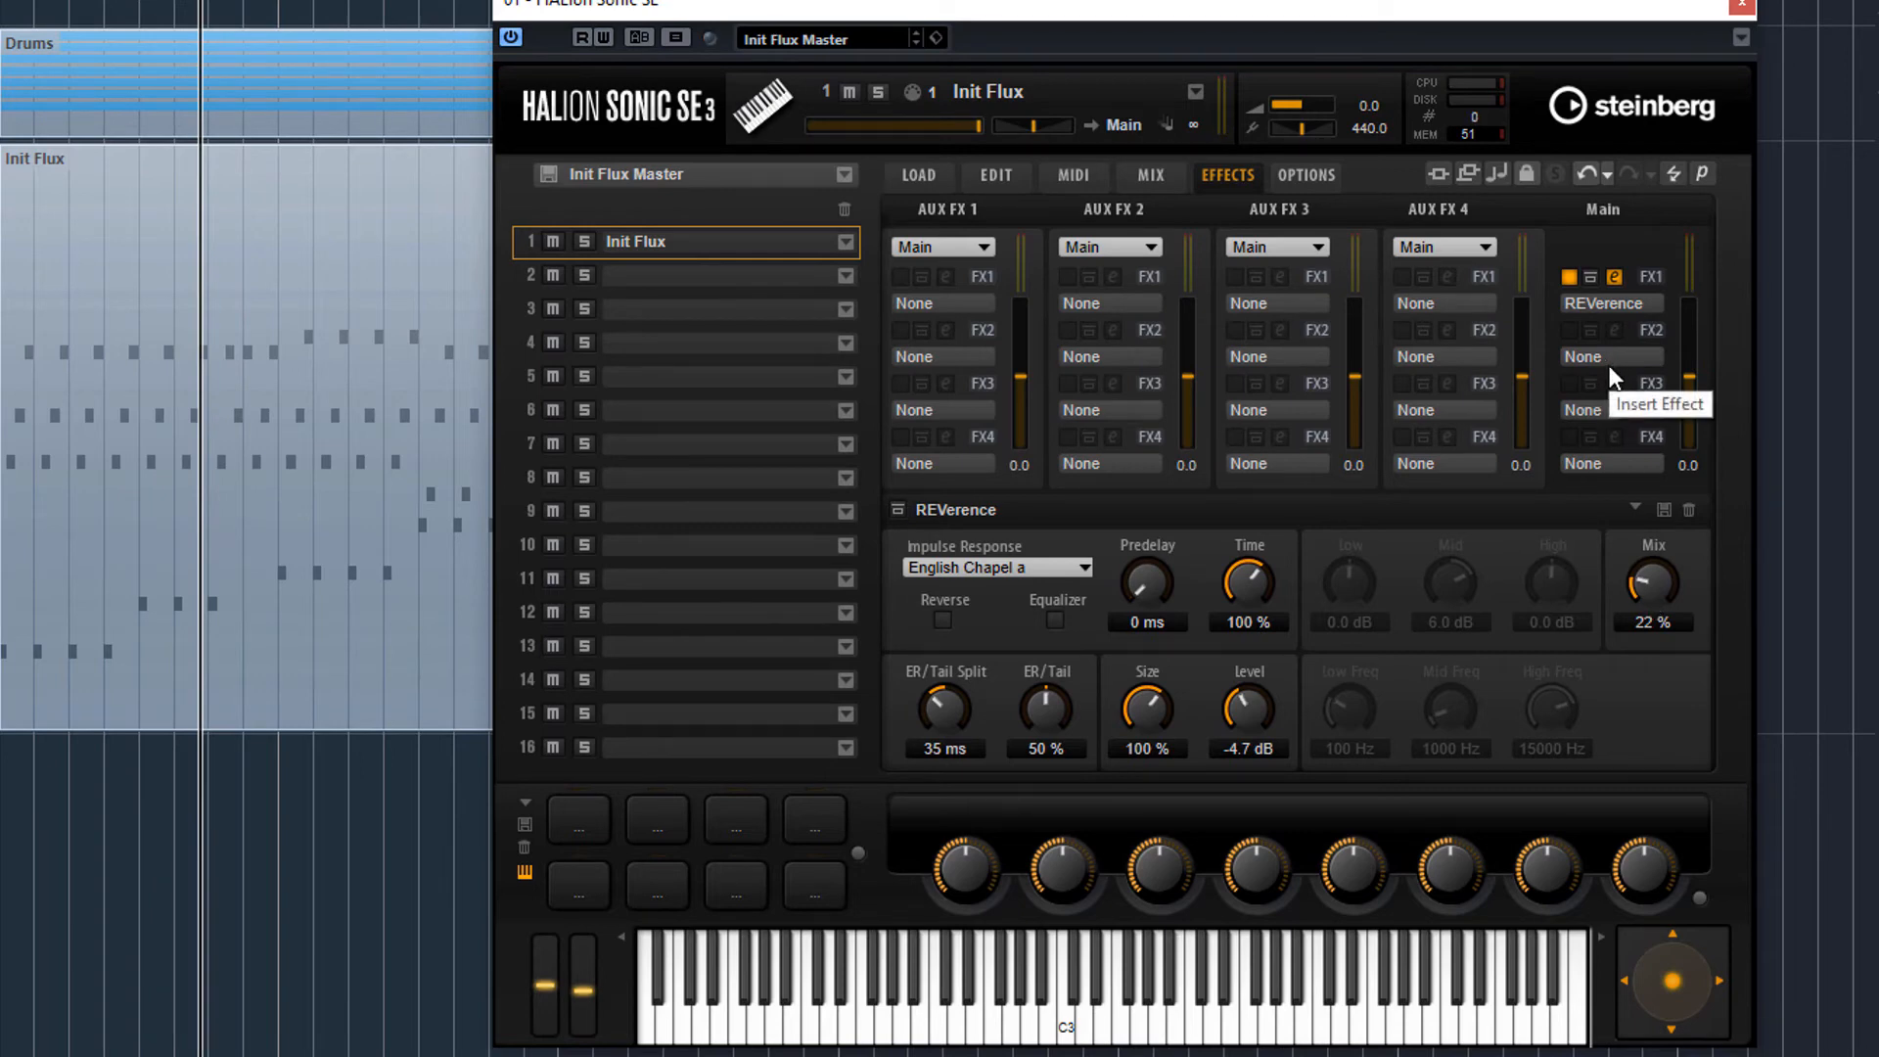
Load Multi Delay in the Main bus's FX1 slot instead of REVerence, and add REVerence in FX2 with a 19% mix.
left_click(1622, 305)
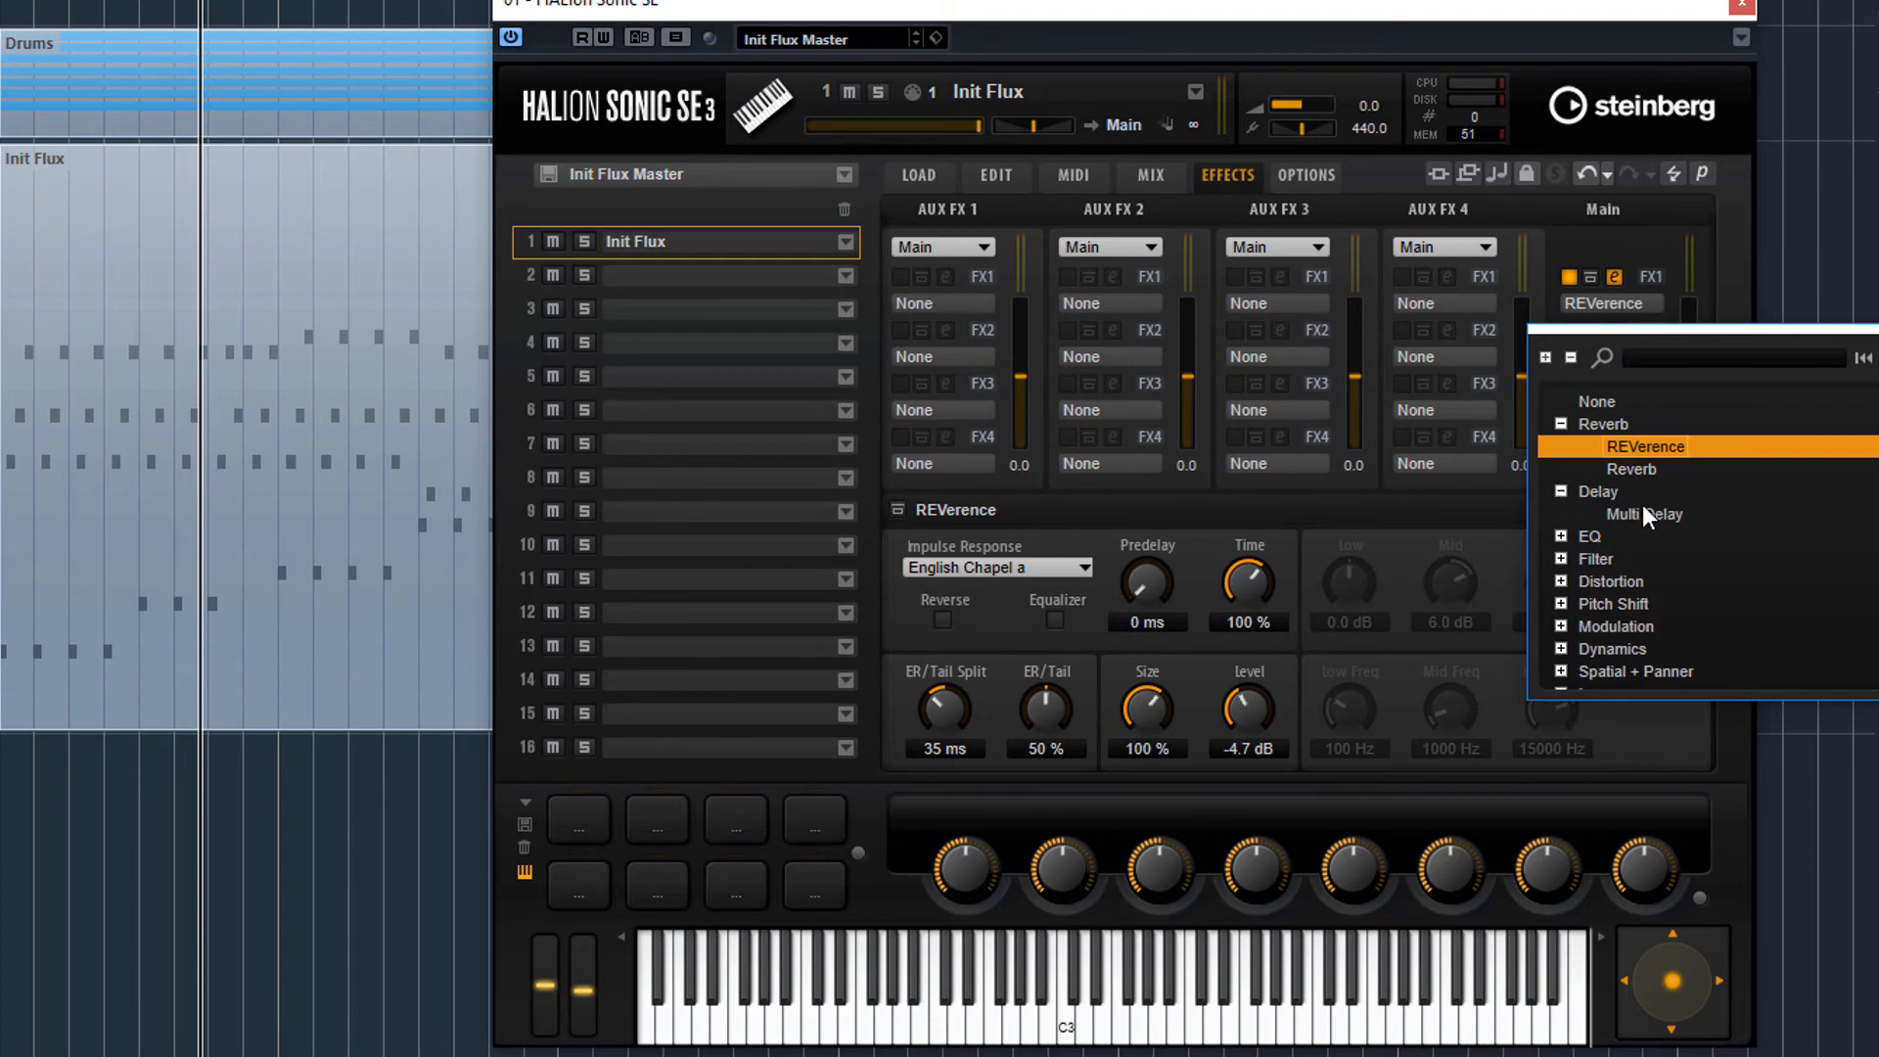
left_click(1643, 508)
left_click(1593, 356)
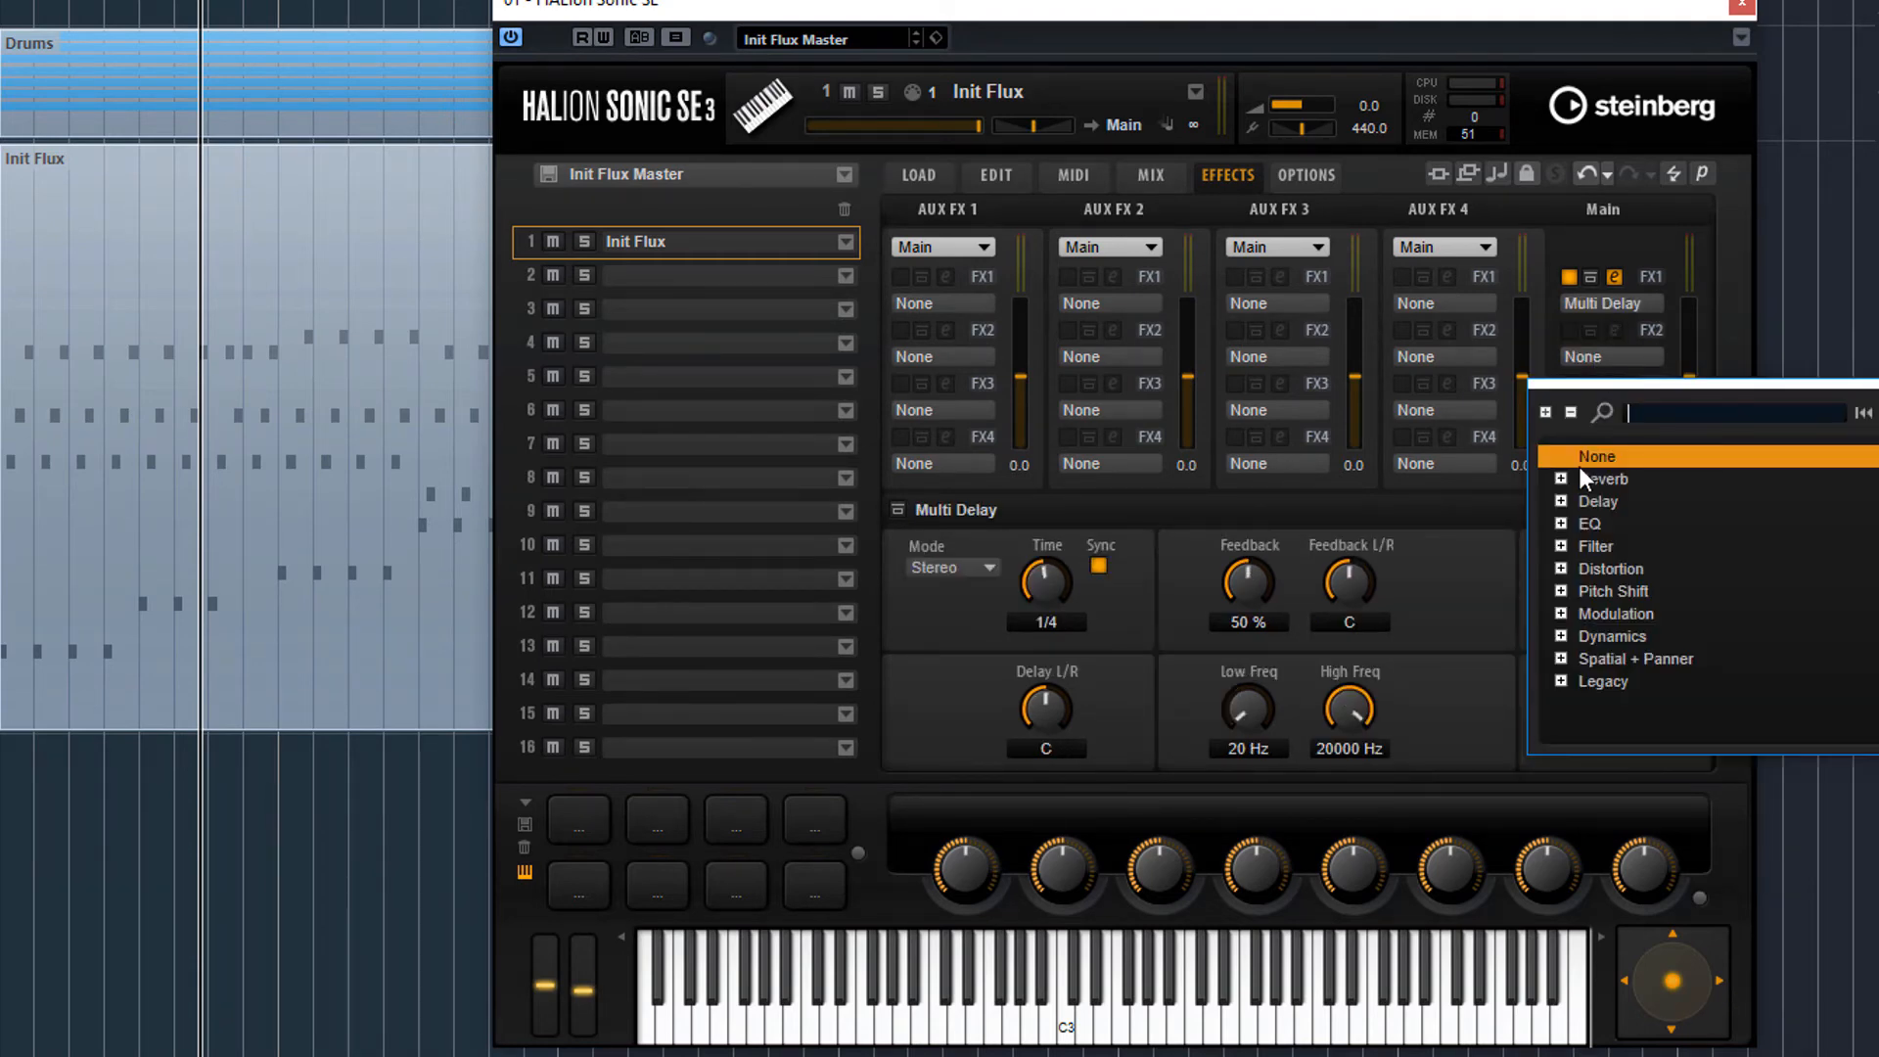
left_click(1566, 480)
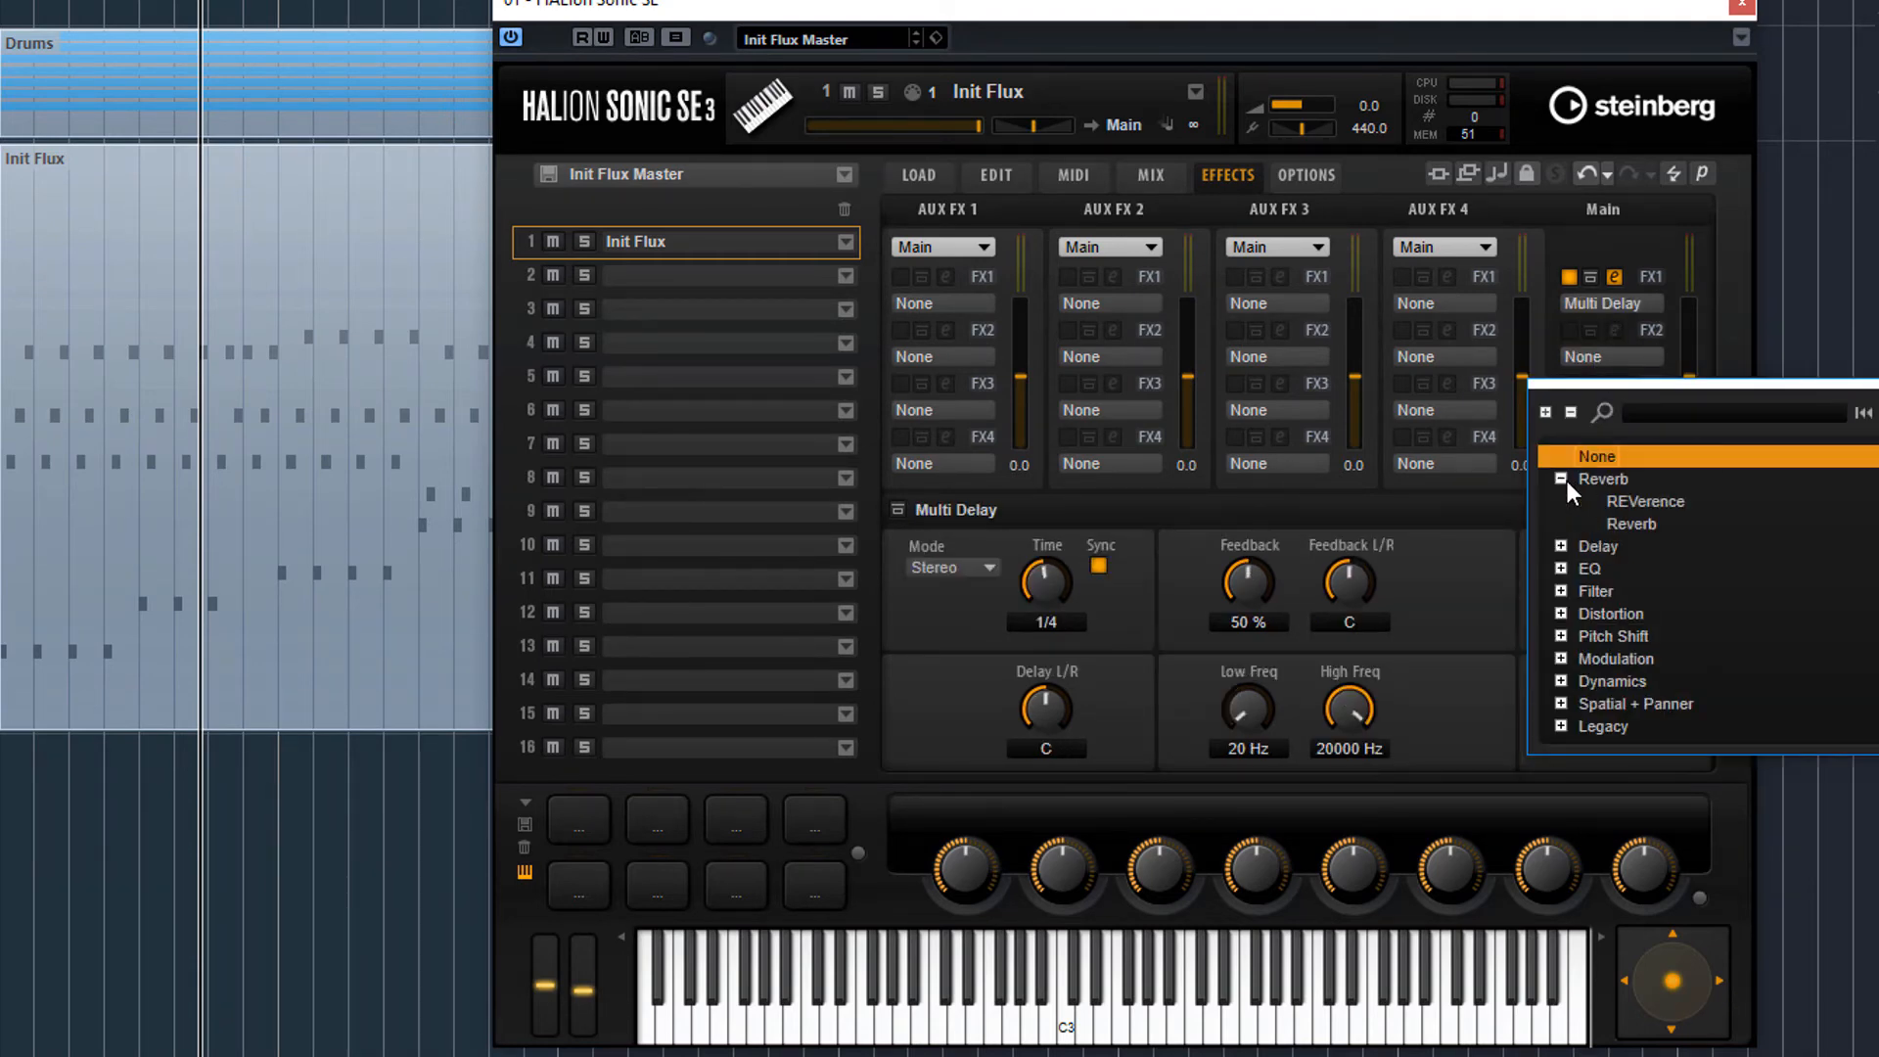
left_click(1660, 503)
left_click_drag(1646, 591, 1657, 697)
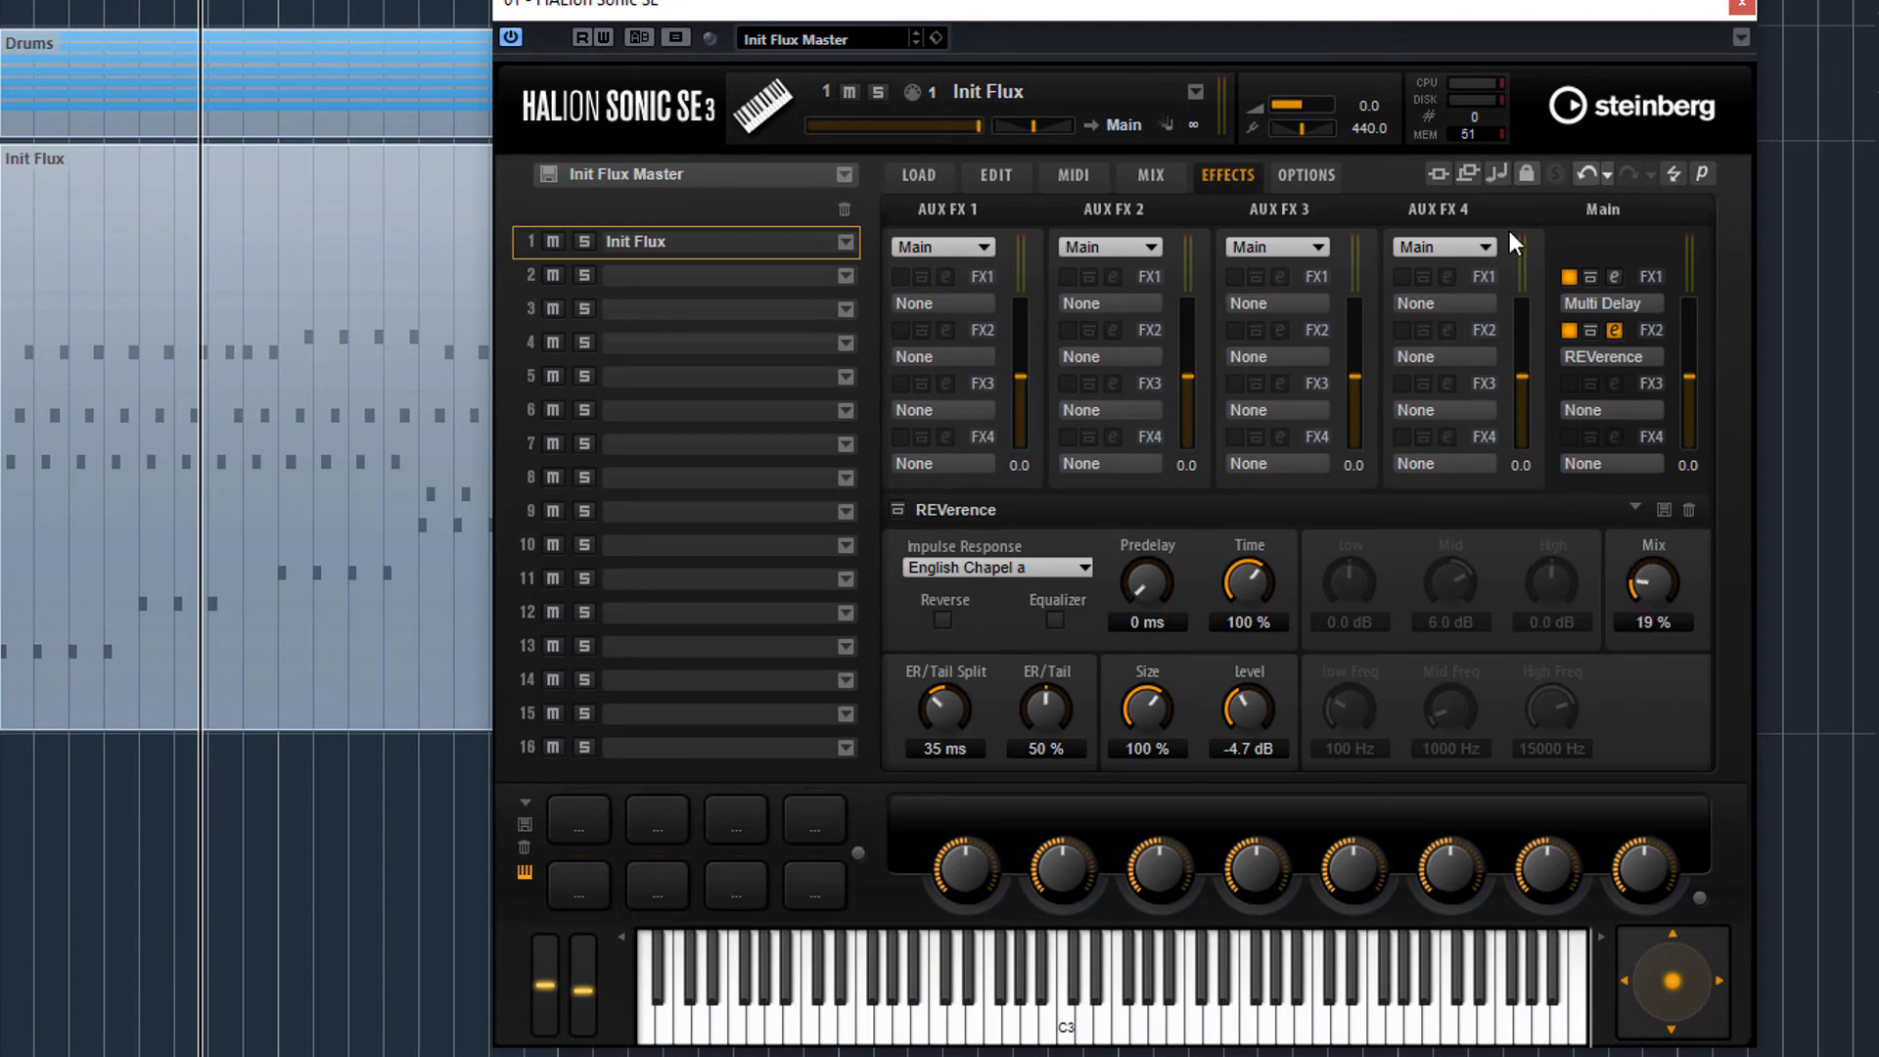
Set the Multi Delay in FX1 to a 1/8 time, 21% feedback and 20% mix.
left_click(1621, 280)
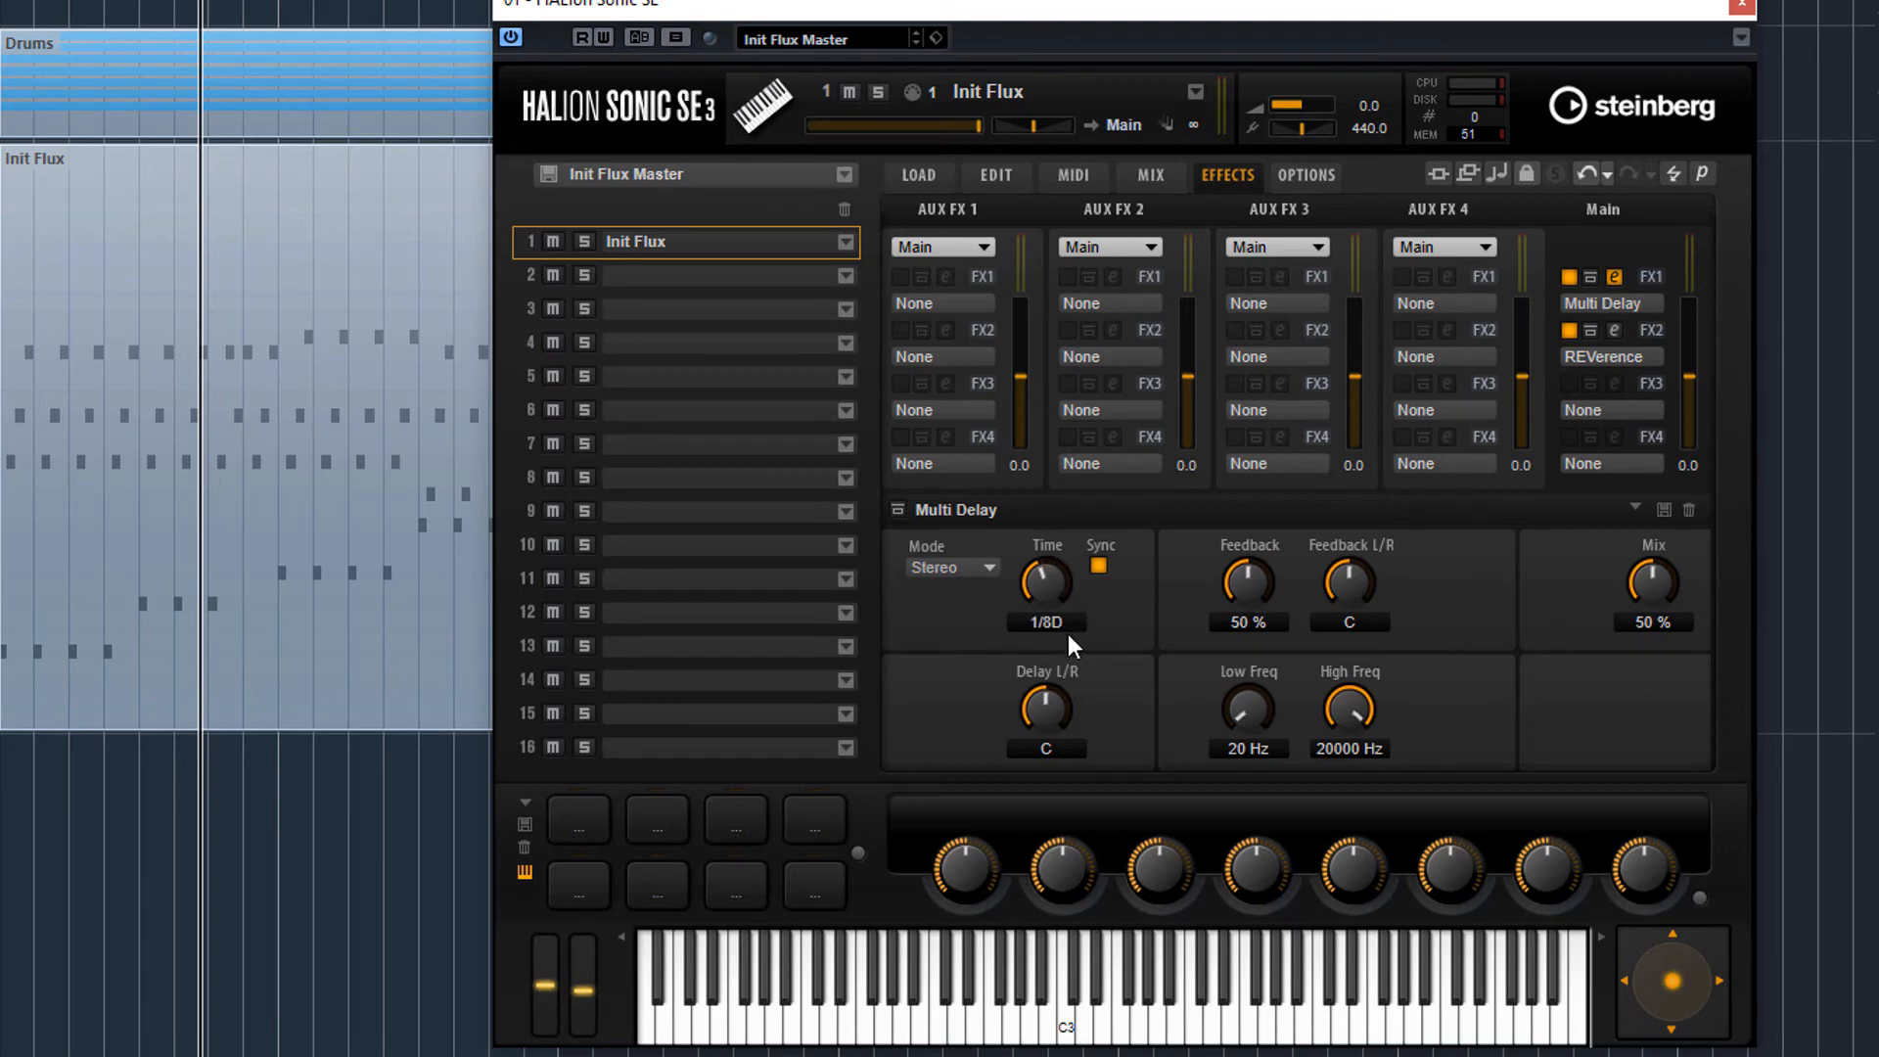
left_click_drag(1069, 636, 1070, 649)
left_click_drag(1652, 582, 1654, 658)
left_click_drag(1251, 586, 1259, 666)
left_click_drag(1667, 583, 1665, 617)
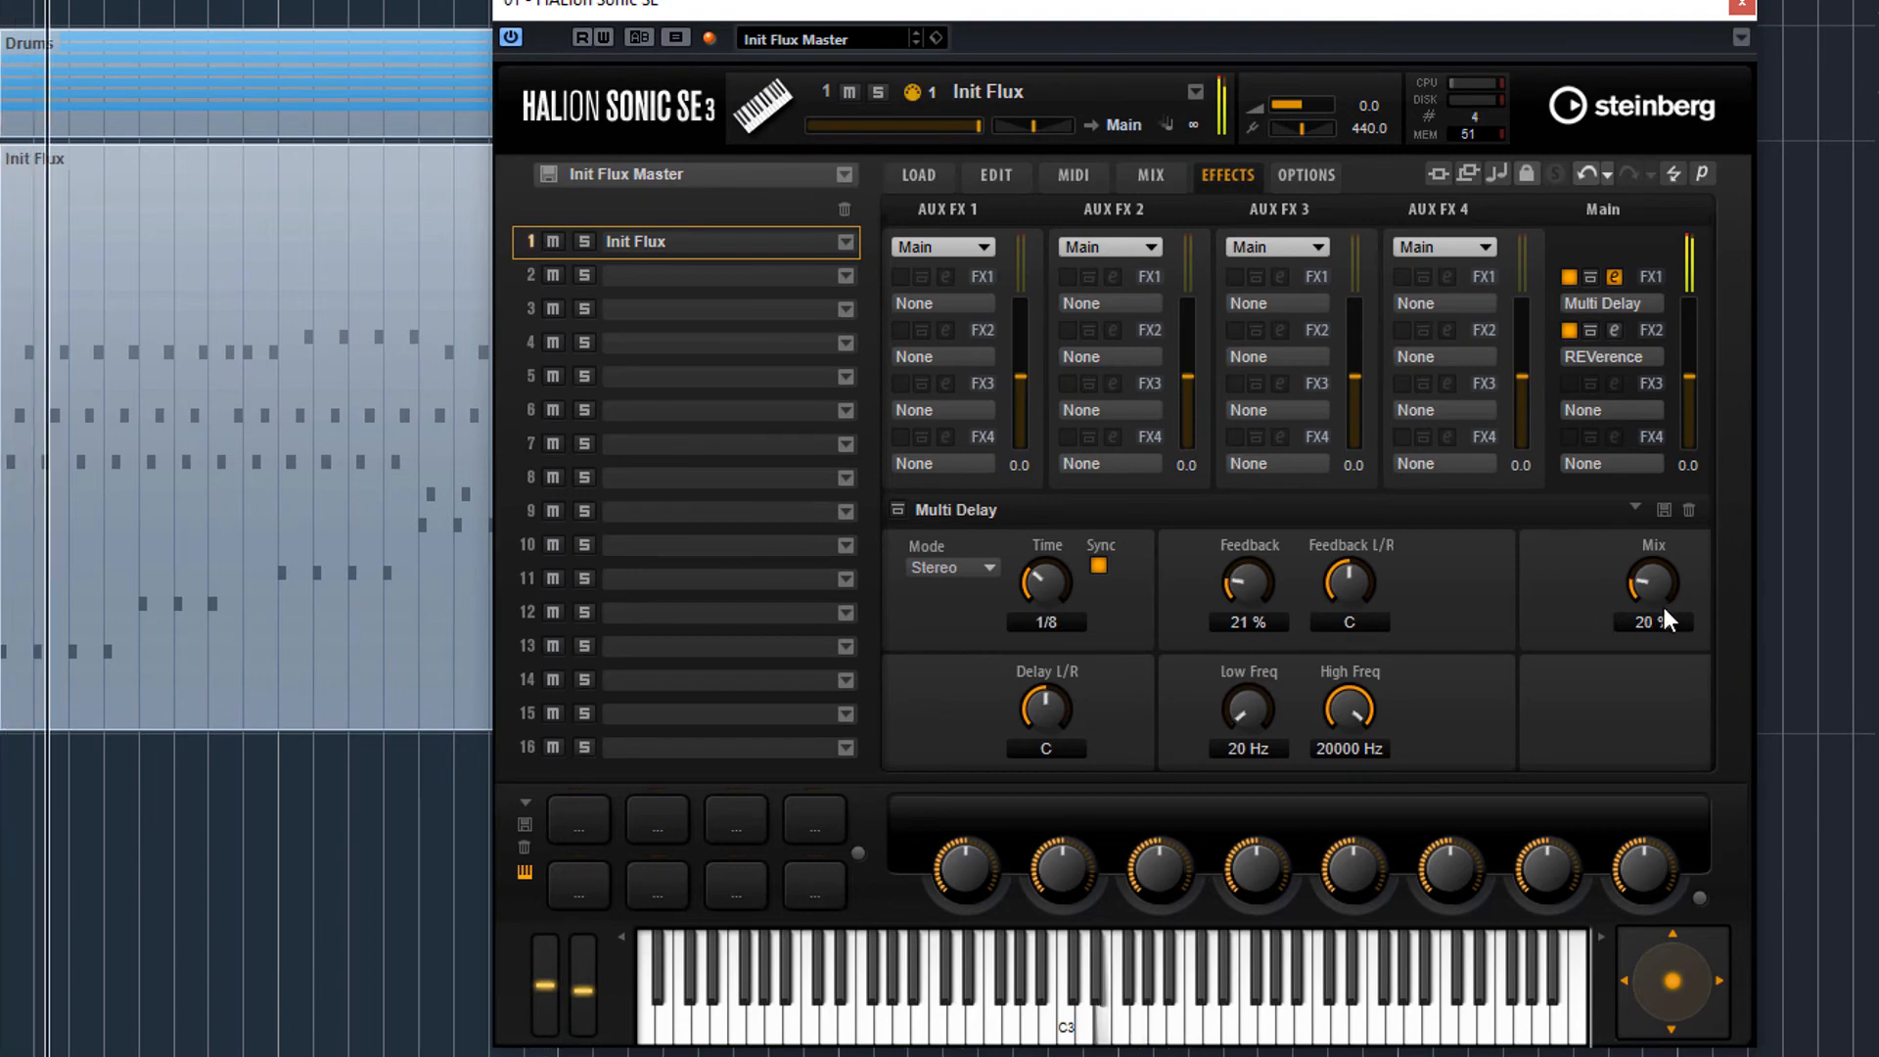
Set the Multi Delay's Delay L/R to Rx0.70 and its Low Freq to 421 Hz.
left_click_drag(1019, 705, 1059, 679)
left_click_drag(1248, 716, 1232, 590)
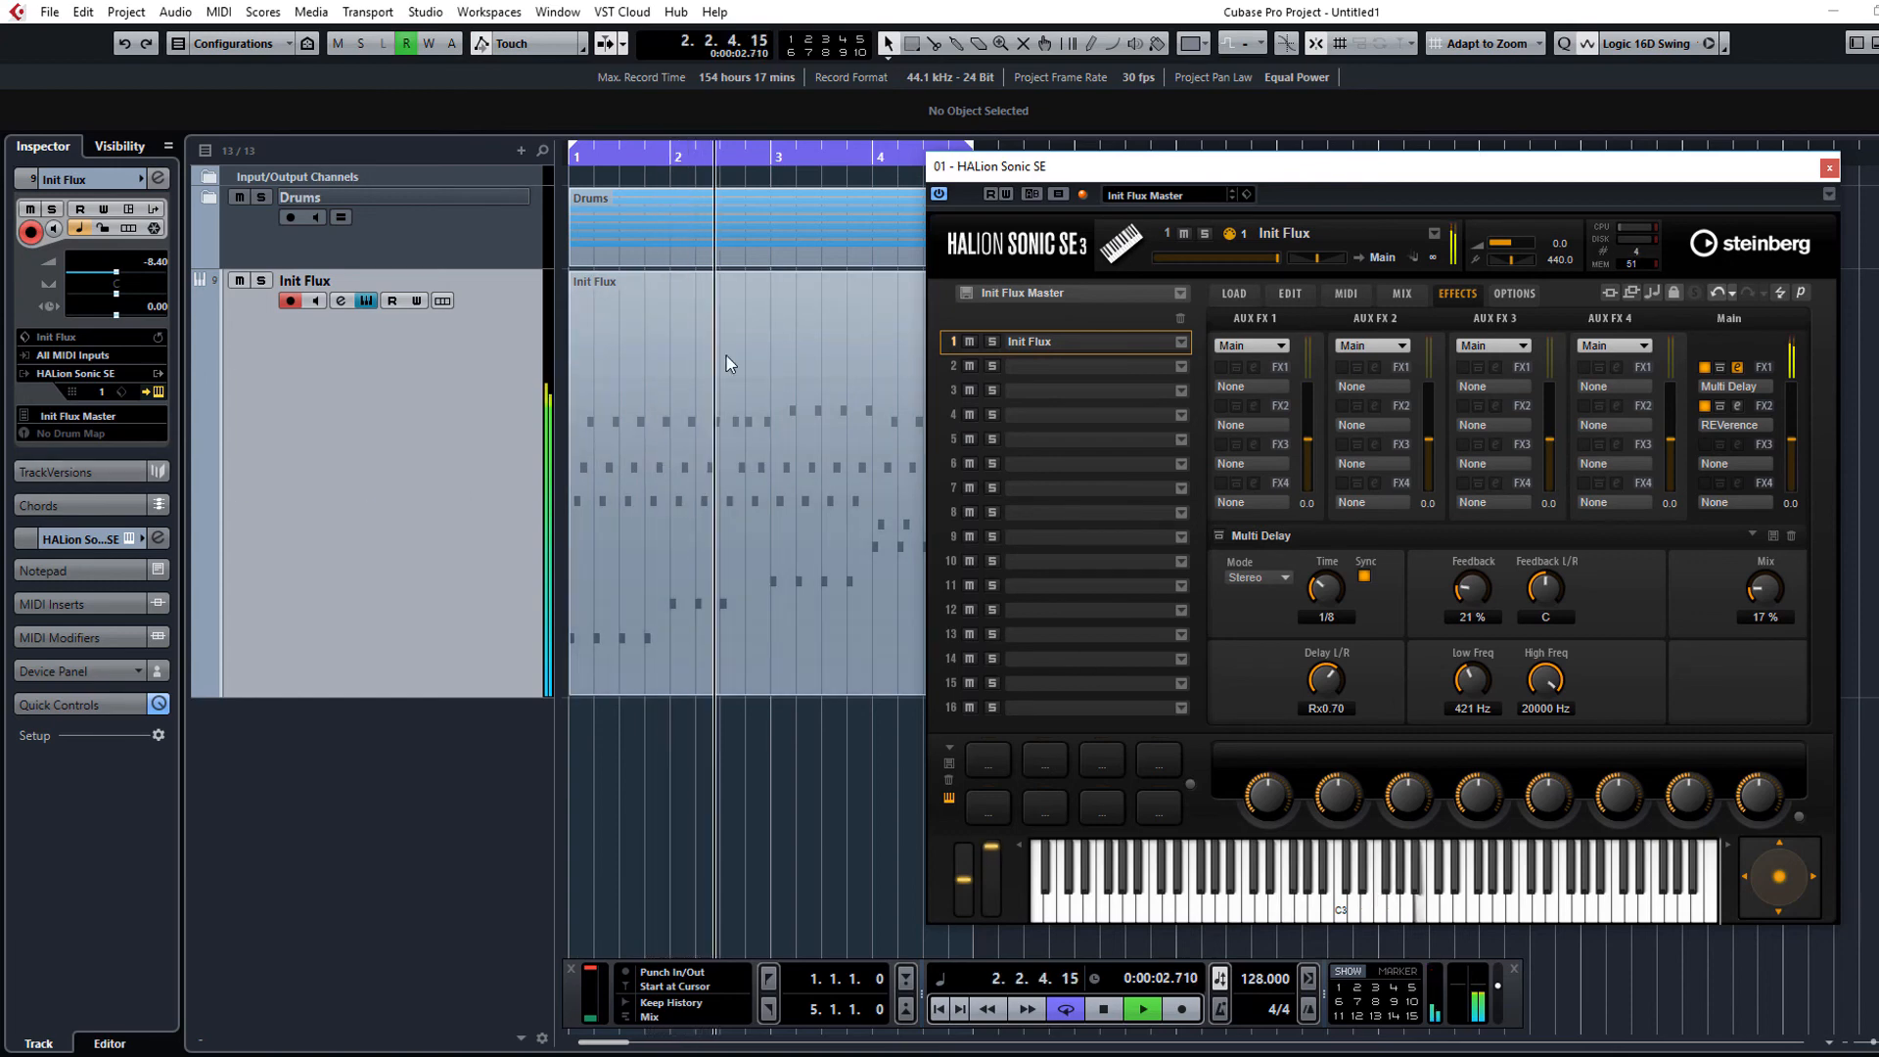
With the Flux editor showing, expand the Drums folder and audition the loop with the Kick track muted and unmuted before stopping playback.
left_click(1288, 293)
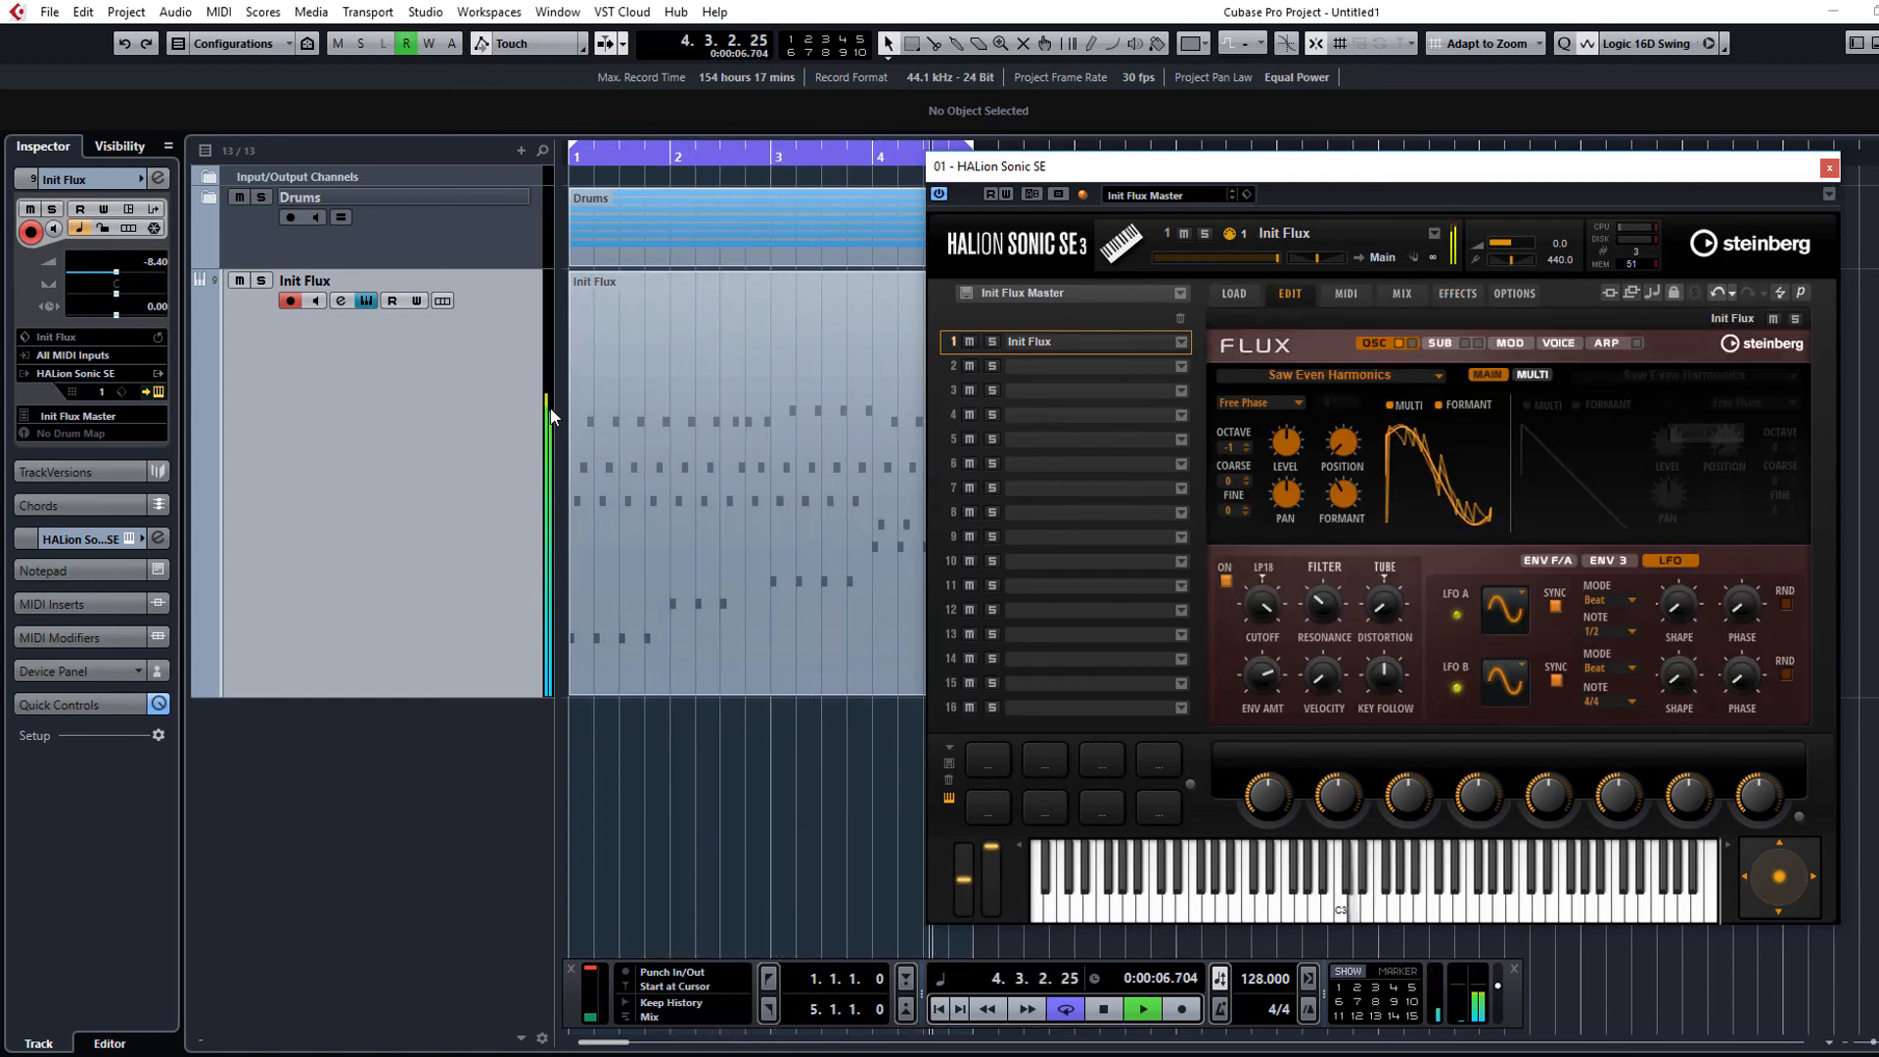
left_click(209, 200)
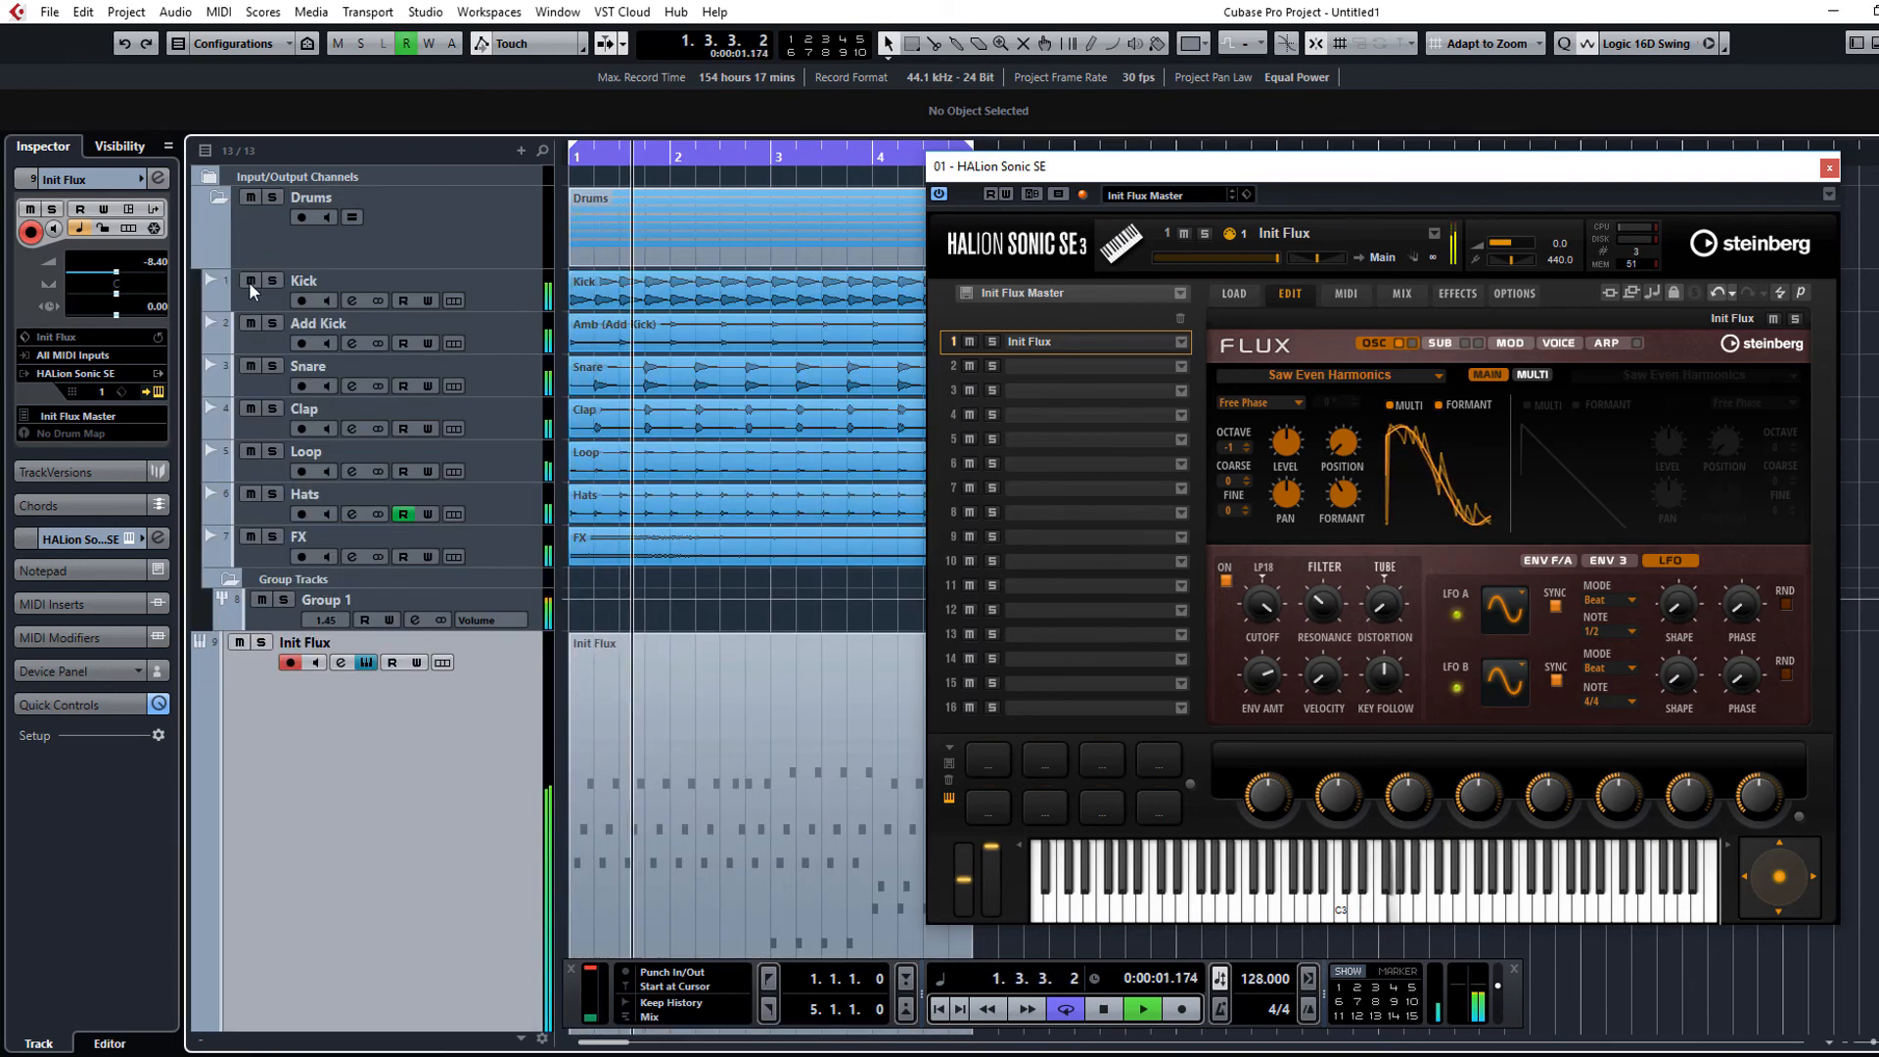
left_click(250, 281)
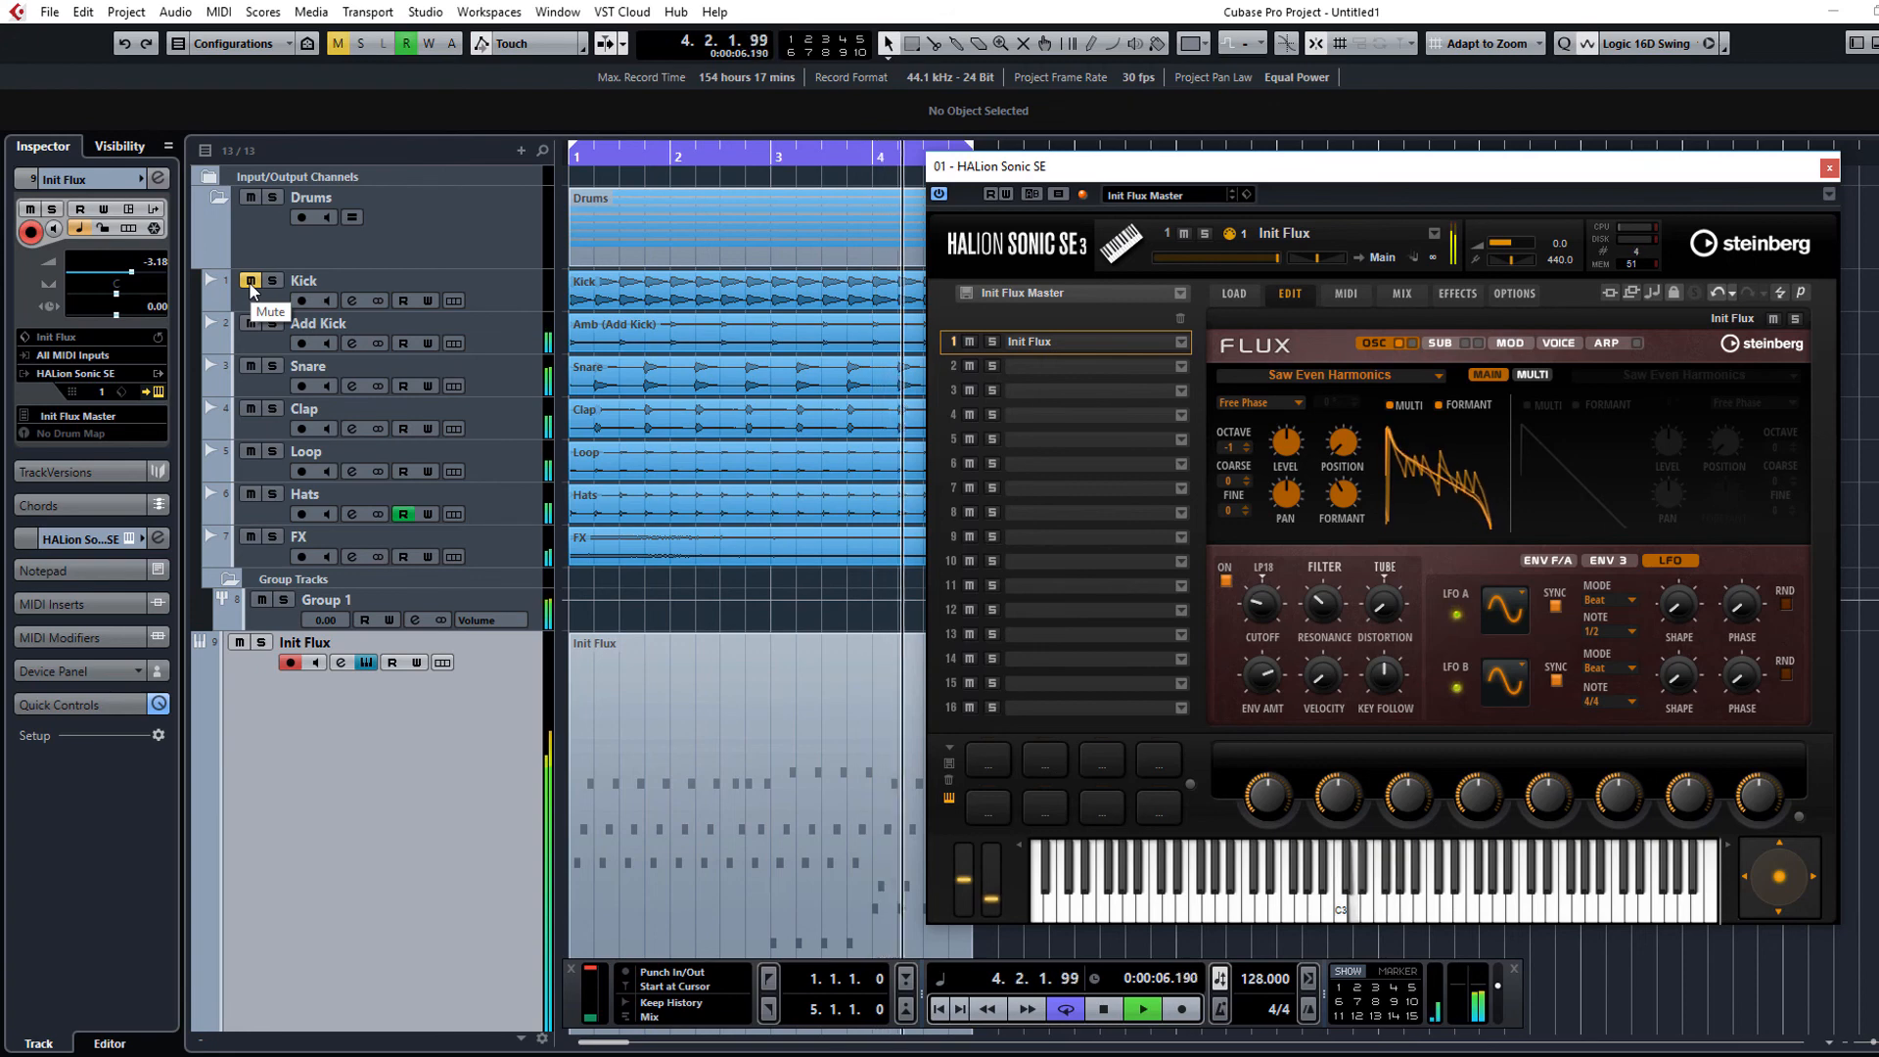
left_click(251, 282)
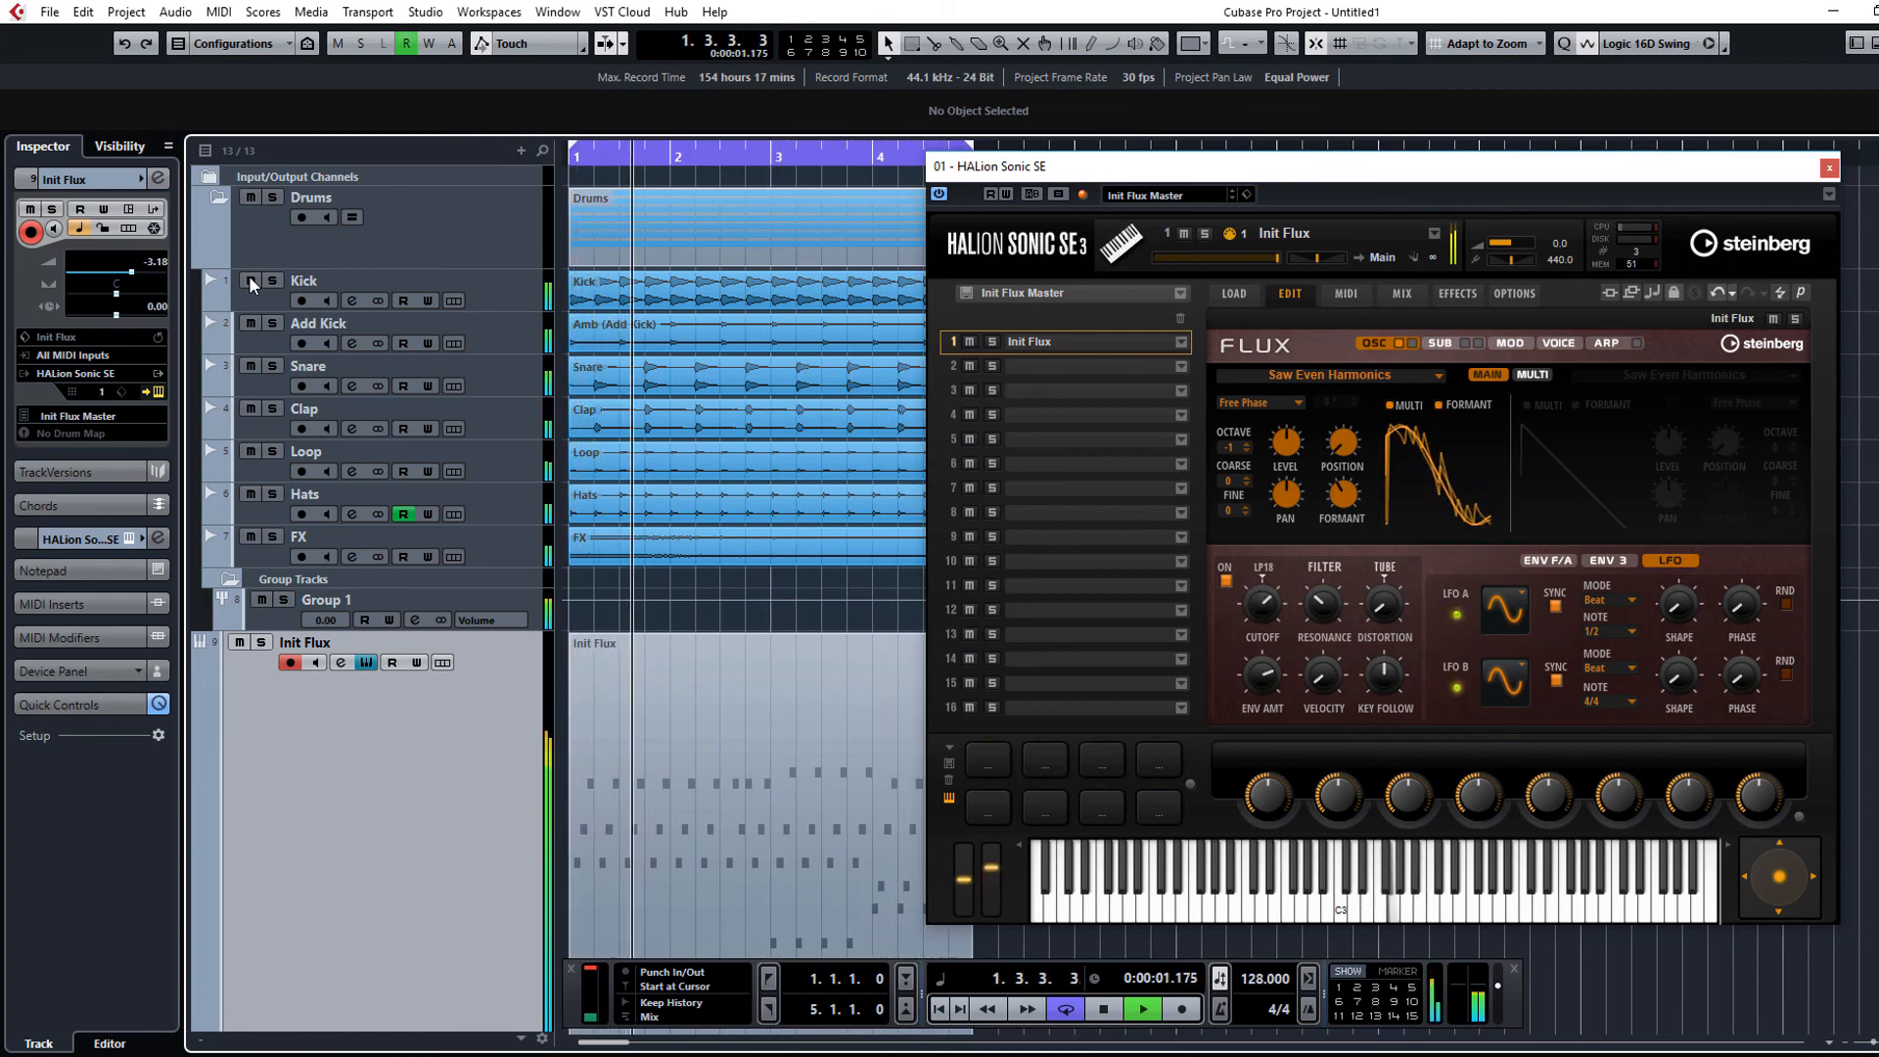
key("space")
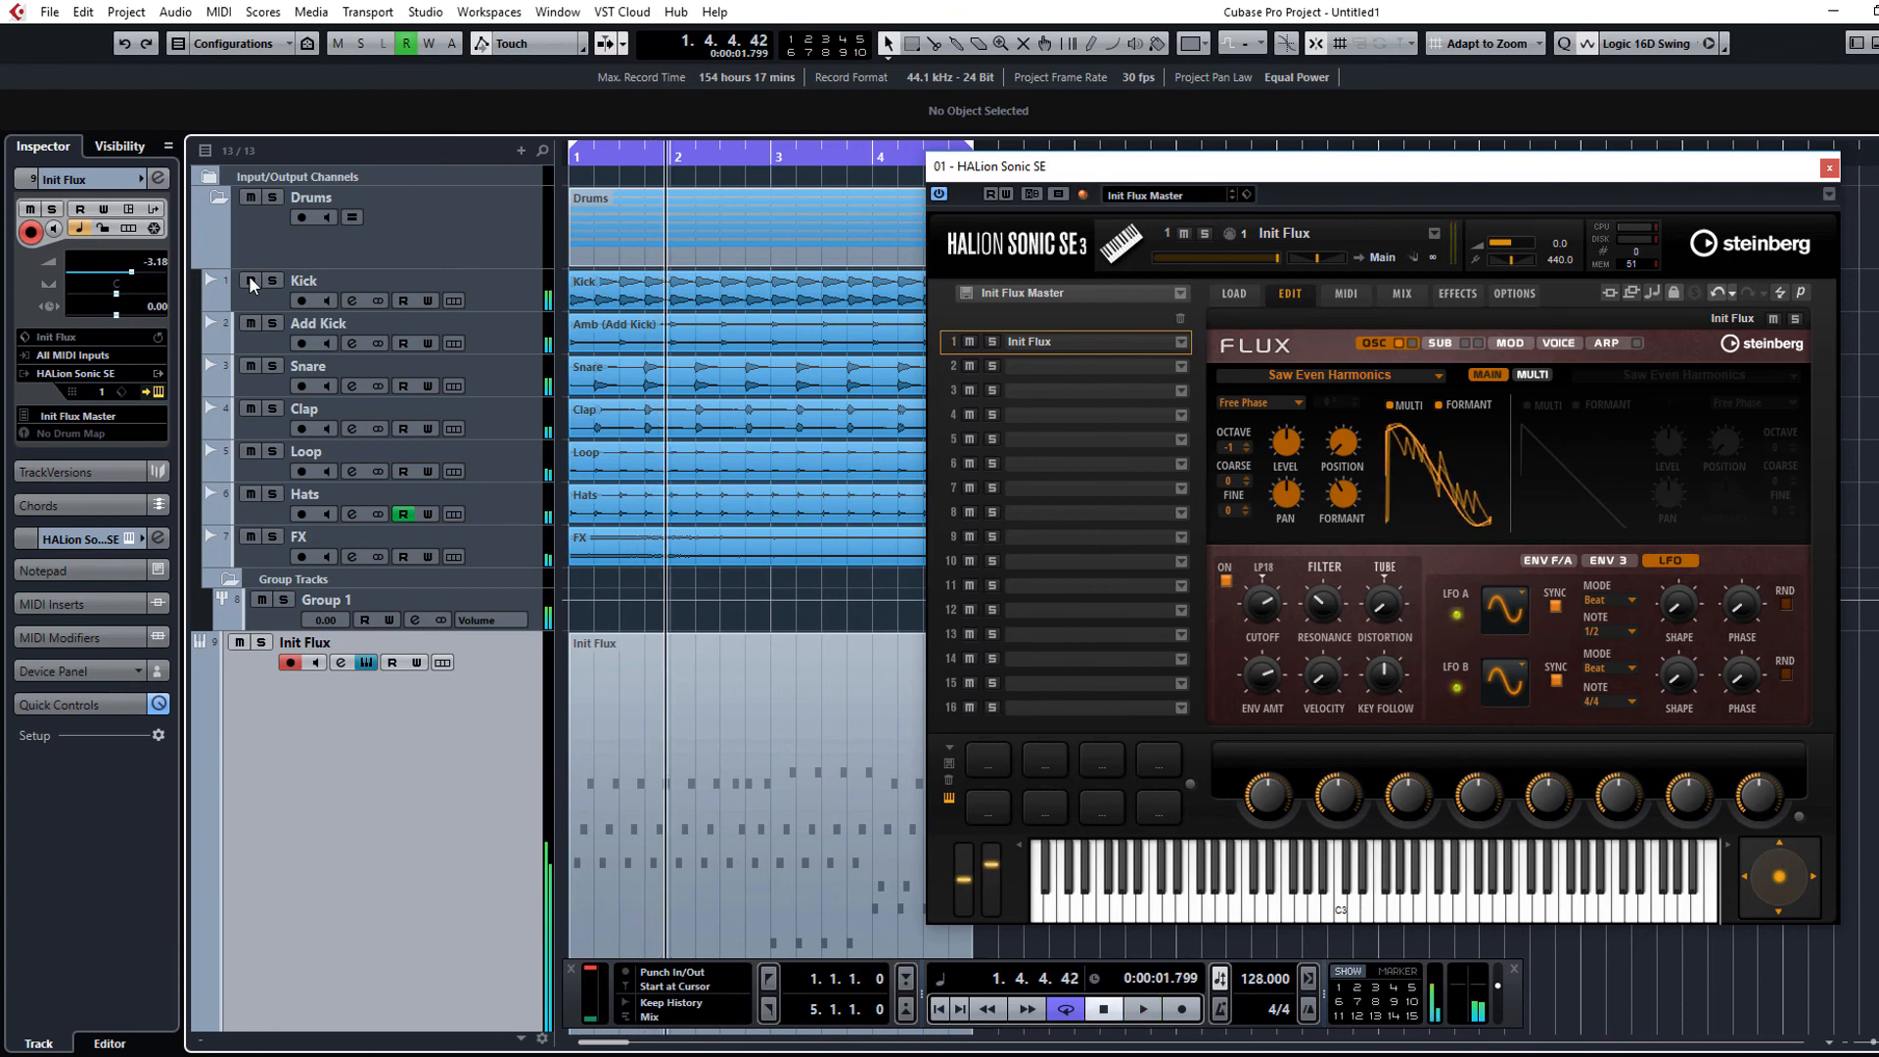